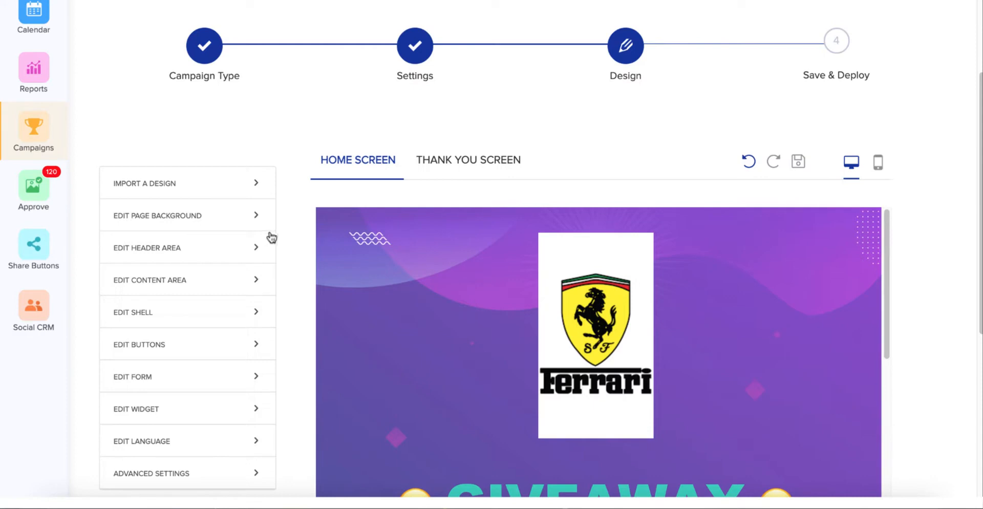
Look over the giveaway home screen's header area, preview the page in mobile view and return to desktop view
{"action": "scroll", "coordinate": [270, 240], "scroll_direction": "down", "scroll_amount": 1}
{"action": "scroll", "coordinate": [271, 246], "scroll_direction": "down", "scroll_amount": 2}
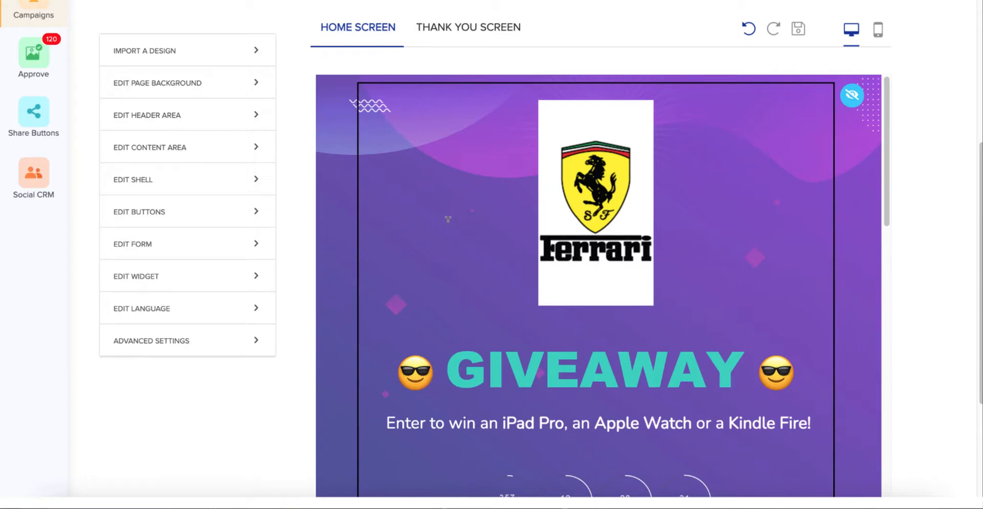
{"action": "scroll", "coordinate": [448, 220], "scroll_direction": "down", "scroll_amount": 1}
{"action": "scroll", "coordinate": [447, 219], "scroll_direction": "down", "scroll_amount": 5}
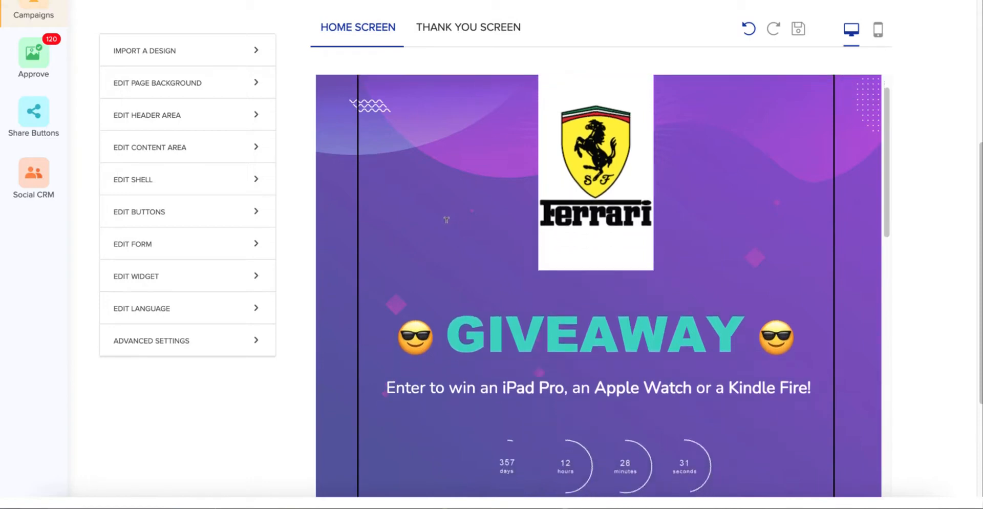
{"action": "scroll", "coordinate": [448, 220], "scroll_direction": "down", "scroll_amount": 2}
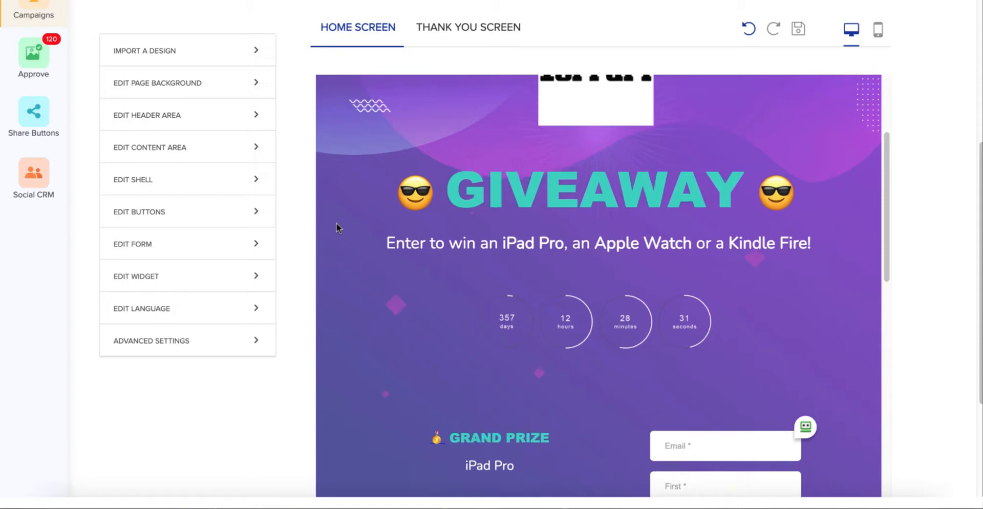
{"action": "scroll", "coordinate": [336, 223], "scroll_direction": "up", "scroll_amount": 4}
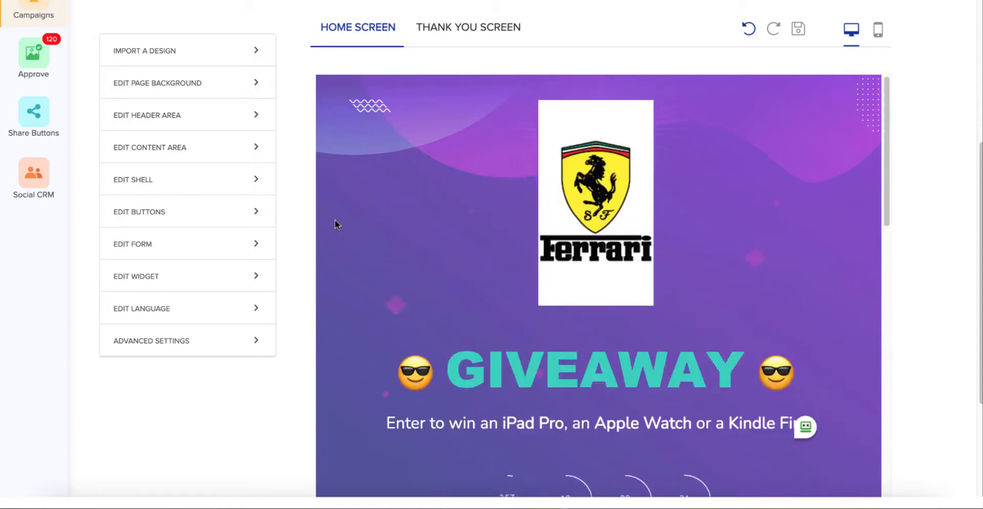
{"action": "scroll", "coordinate": [286, 236], "scroll_direction": "up", "scroll_amount": 3}
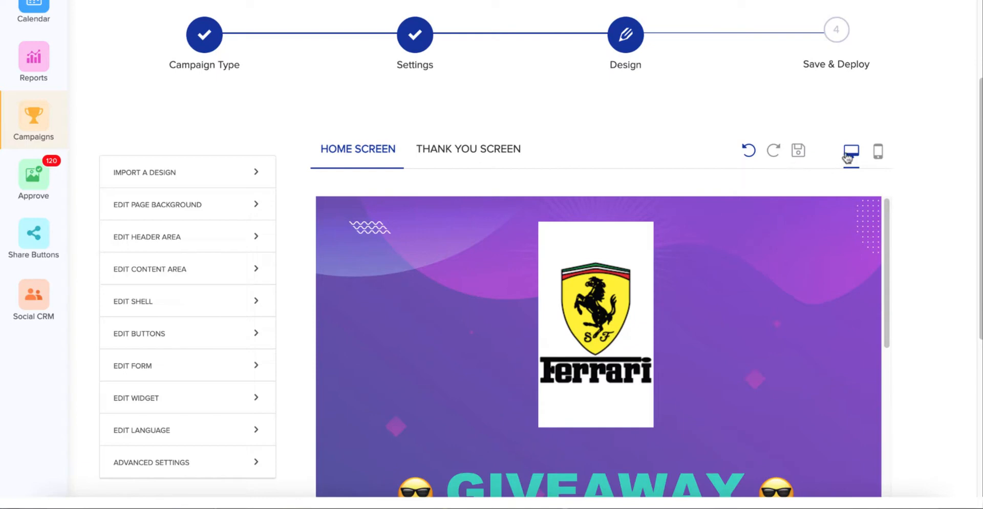
{"action": "left_click", "coordinate": [878, 152]}
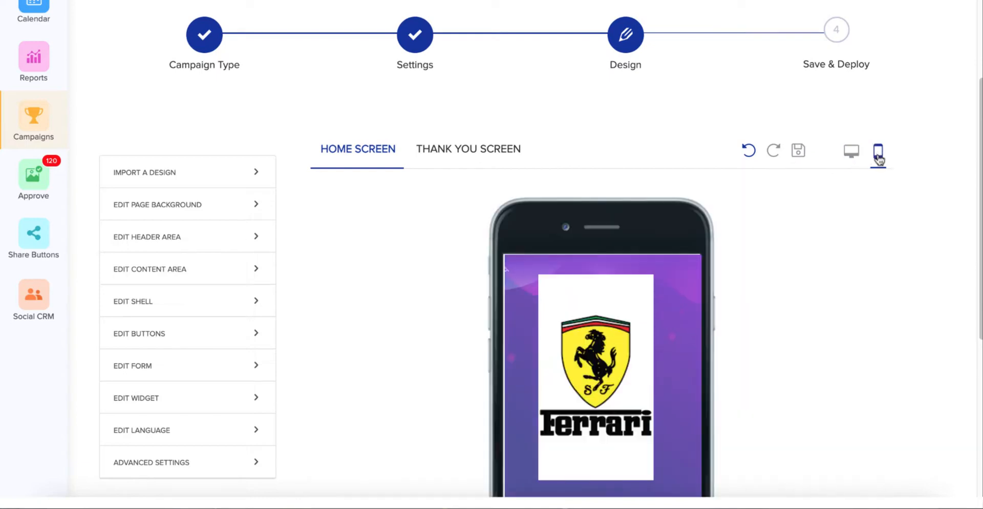
{"action": "left_click", "coordinate": [852, 154]}
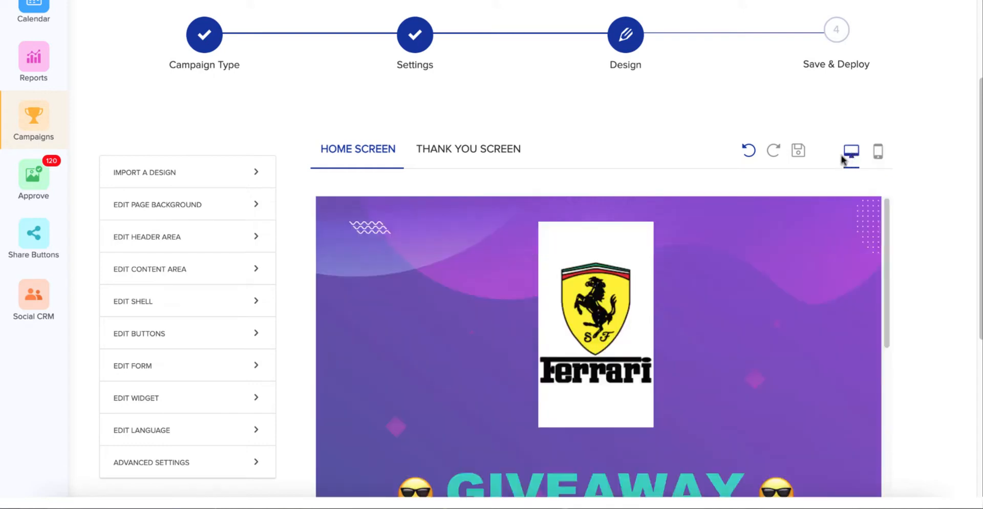
Examine the home screen's countdown, prize column and entry form down to the second prize
{"action": "scroll", "coordinate": [288, 168], "scroll_direction": "down", "scroll_amount": 2}
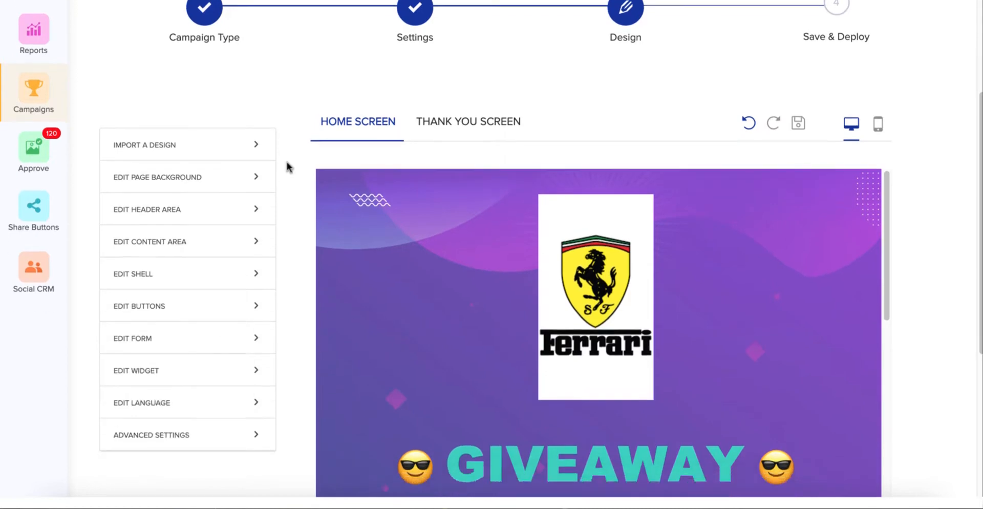
{"action": "scroll", "coordinate": [288, 168], "scroll_direction": "down", "scroll_amount": 3}
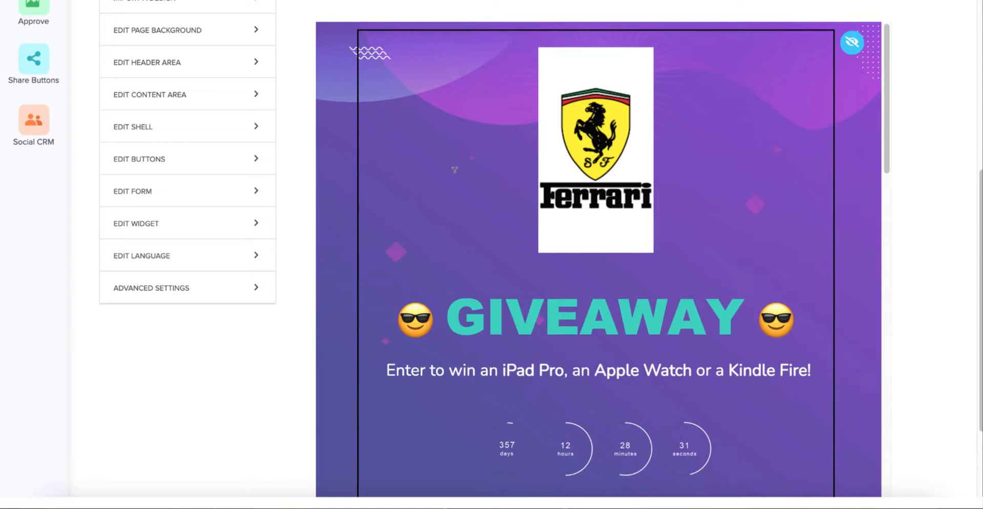
{"action": "scroll", "coordinate": [459, 180], "scroll_direction": "down", "scroll_amount": 2}
{"action": "scroll", "coordinate": [459, 180], "scroll_direction": "down", "scroll_amount": 3}
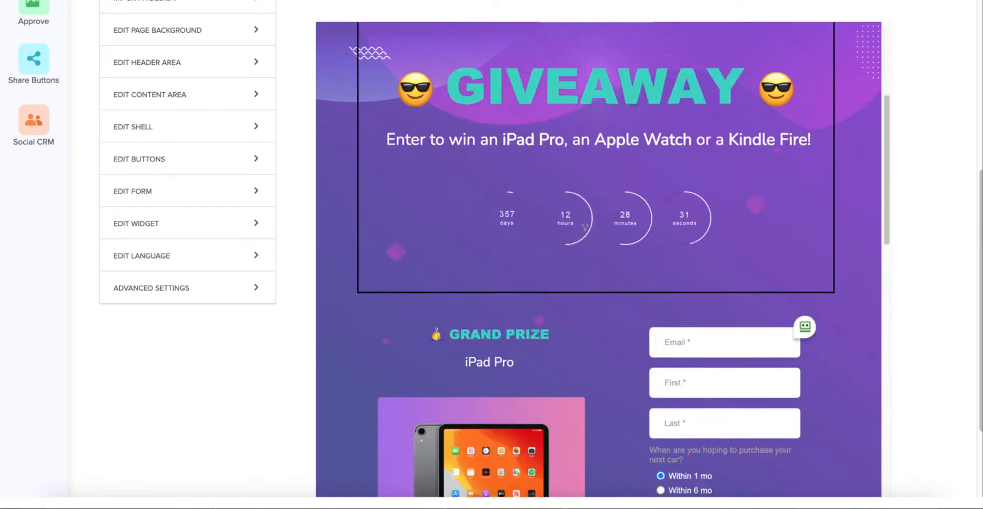
{"action": "scroll", "coordinate": [537, 286], "scroll_direction": "down", "scroll_amount": 1}
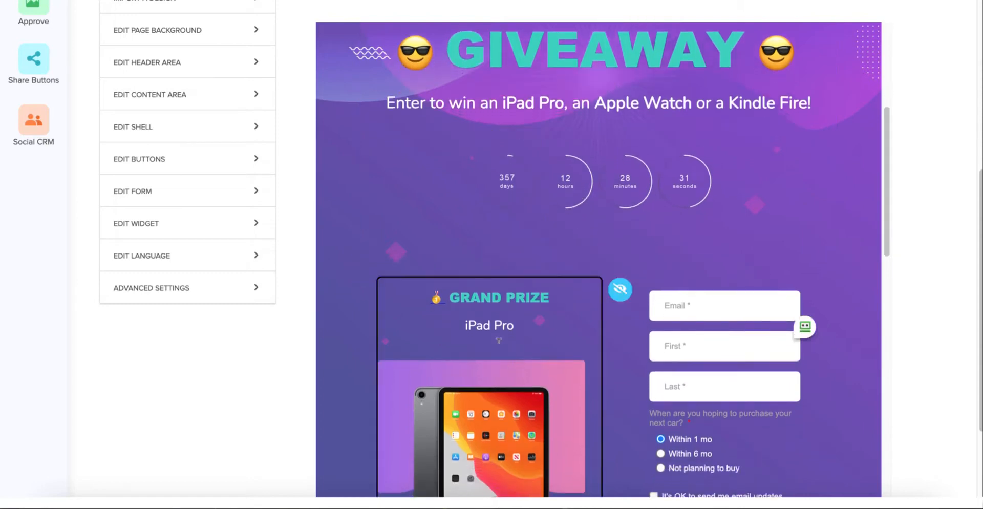
{"action": "scroll", "coordinate": [499, 340], "scroll_direction": "down", "scroll_amount": 1}
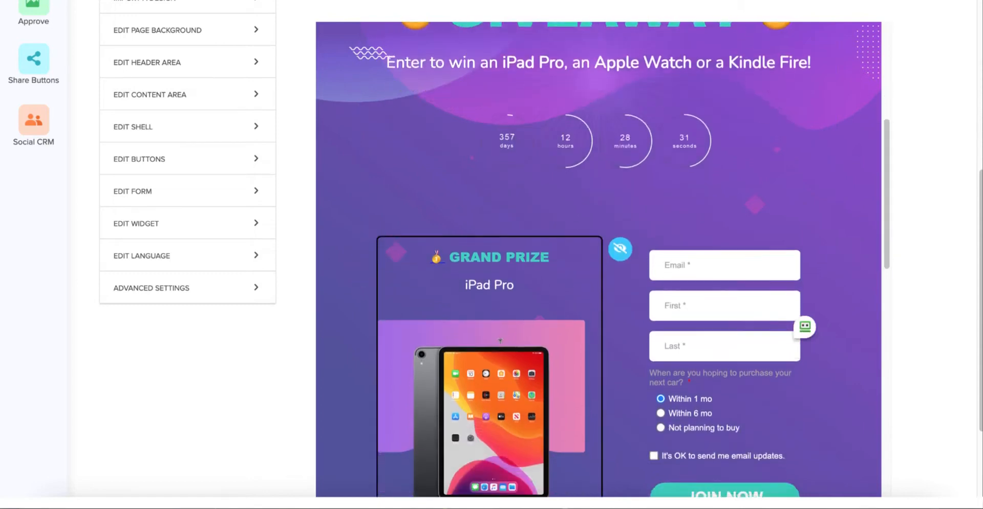
{"action": "scroll", "coordinate": [500, 341], "scroll_direction": "down", "scroll_amount": 1}
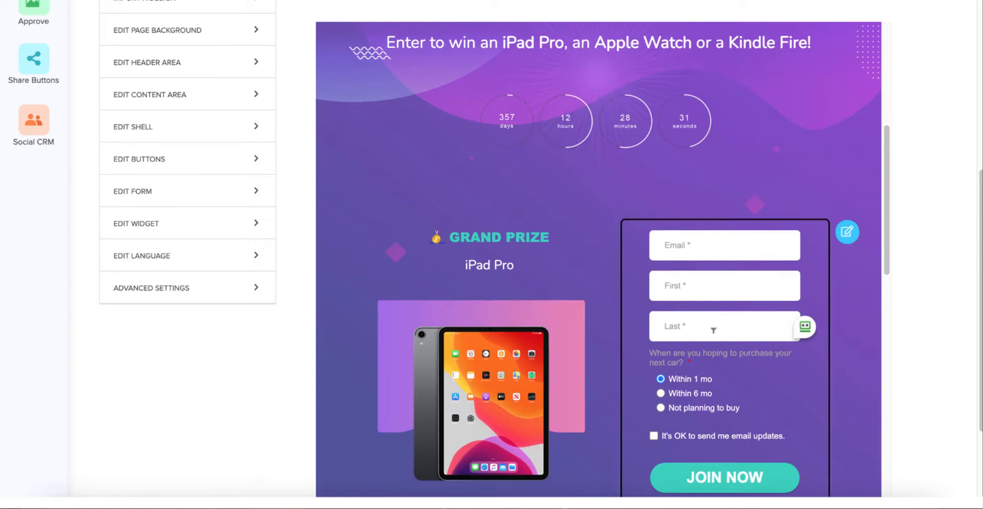
{"action": "scroll", "coordinate": [749, 324], "scroll_direction": "down", "scroll_amount": 1}
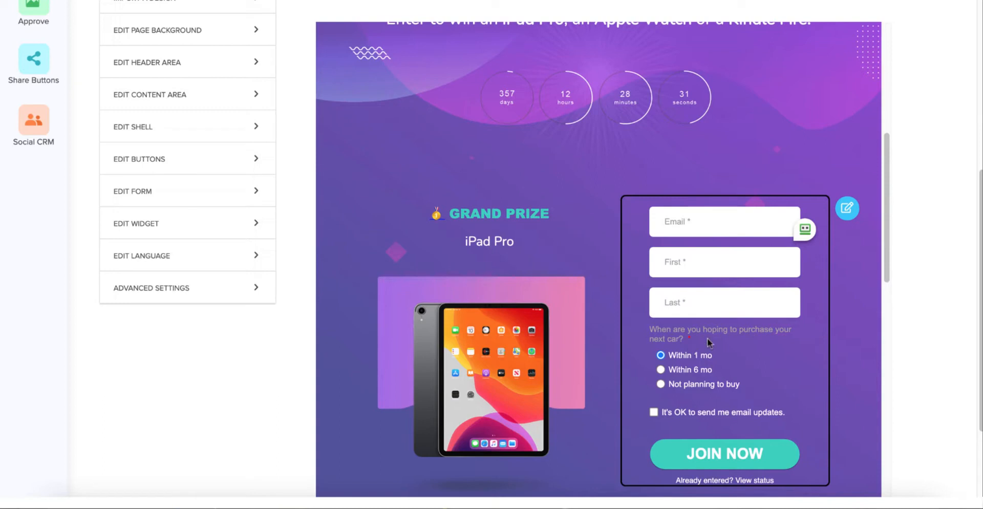
{"action": "scroll", "coordinate": [707, 338], "scroll_direction": "down", "scroll_amount": 4}
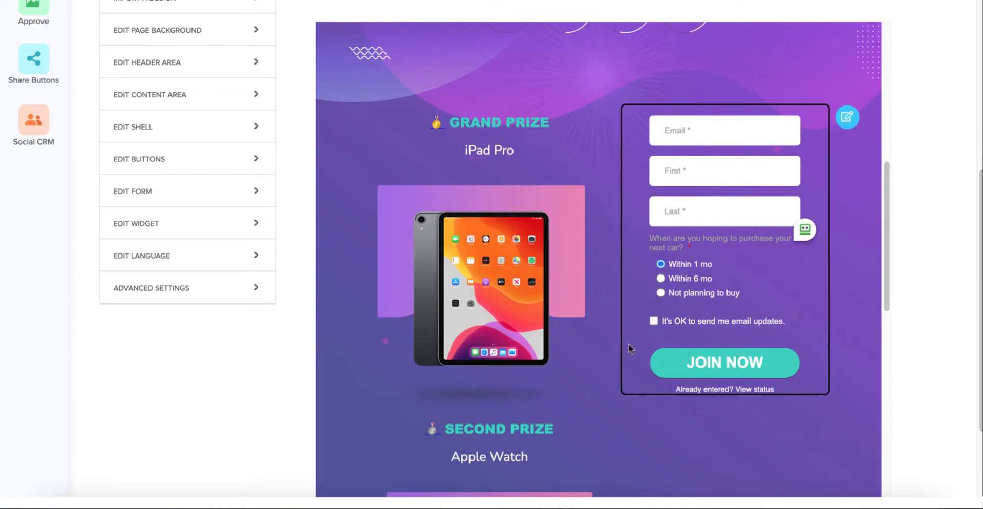
{"action": "scroll", "coordinate": [575, 356], "scroll_direction": "down", "scroll_amount": 3}
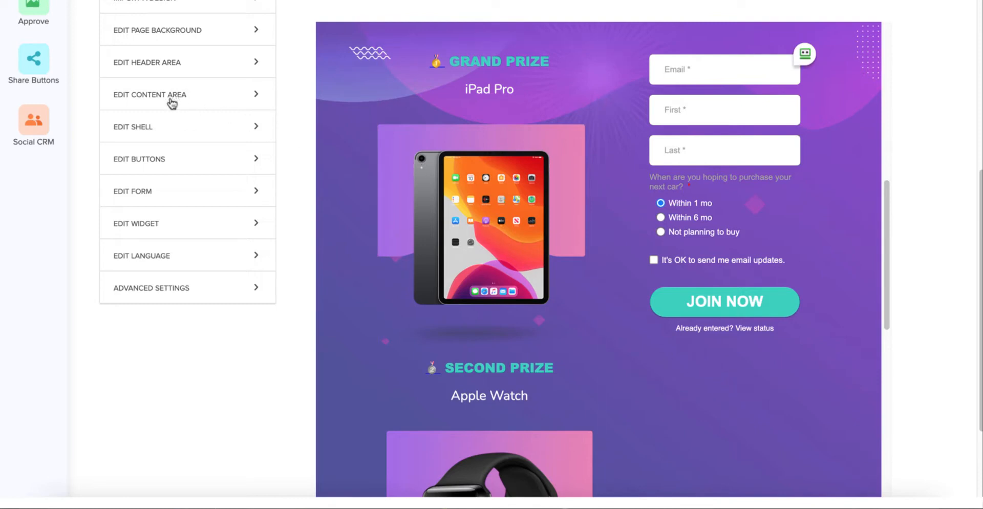
Enable the content block below the submission form and centre-align its content
{"action": "left_click", "coordinate": [653, 375]}
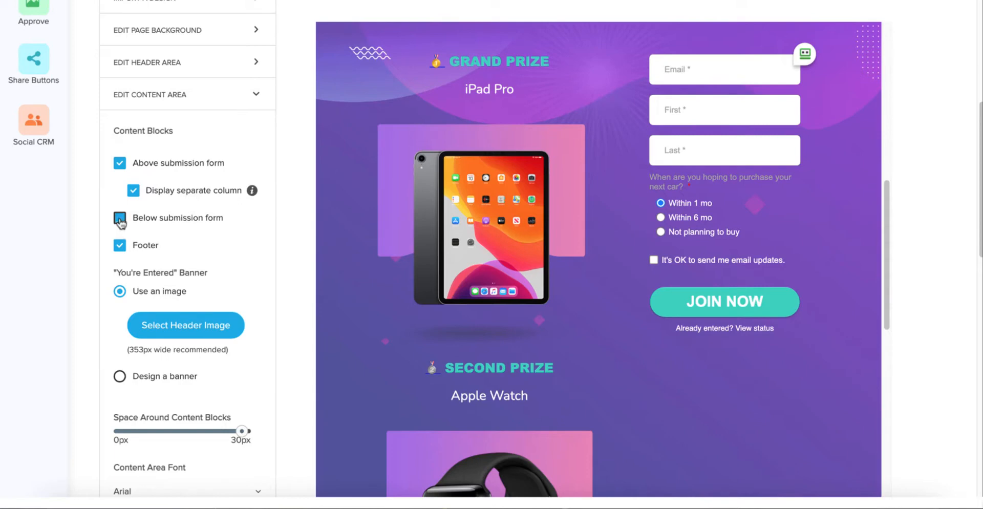
{"action": "left_click", "coordinate": [120, 220]}
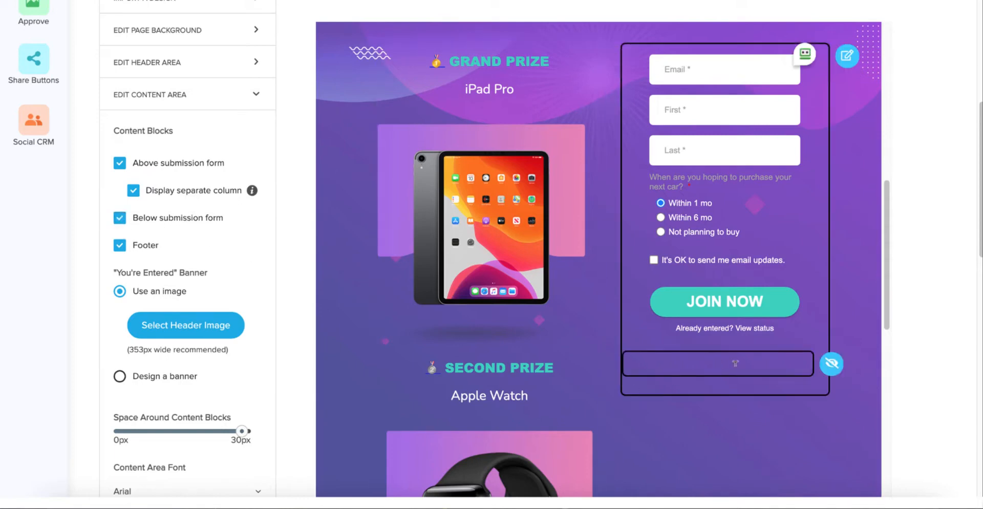
{"action": "left_click", "coordinate": [729, 363]}
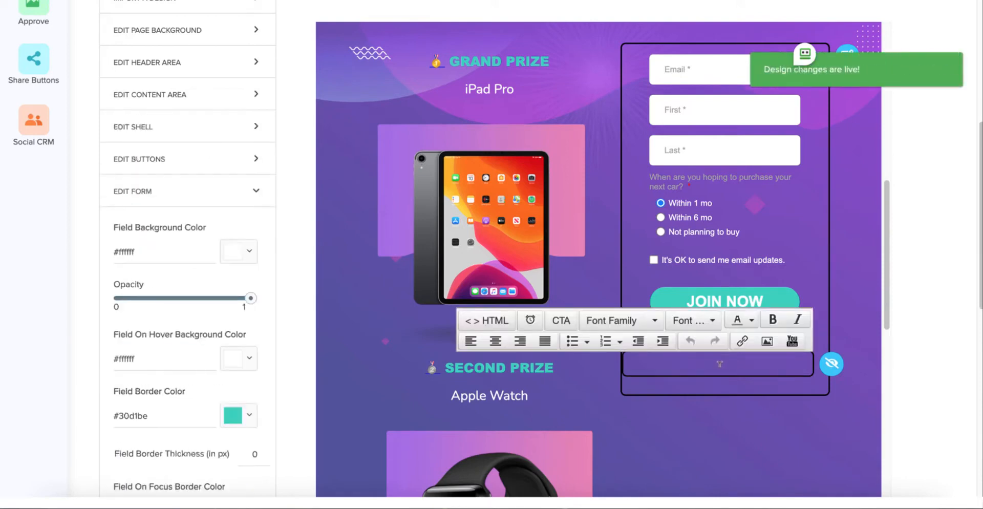
{"action": "left_click", "coordinate": [499, 342]}
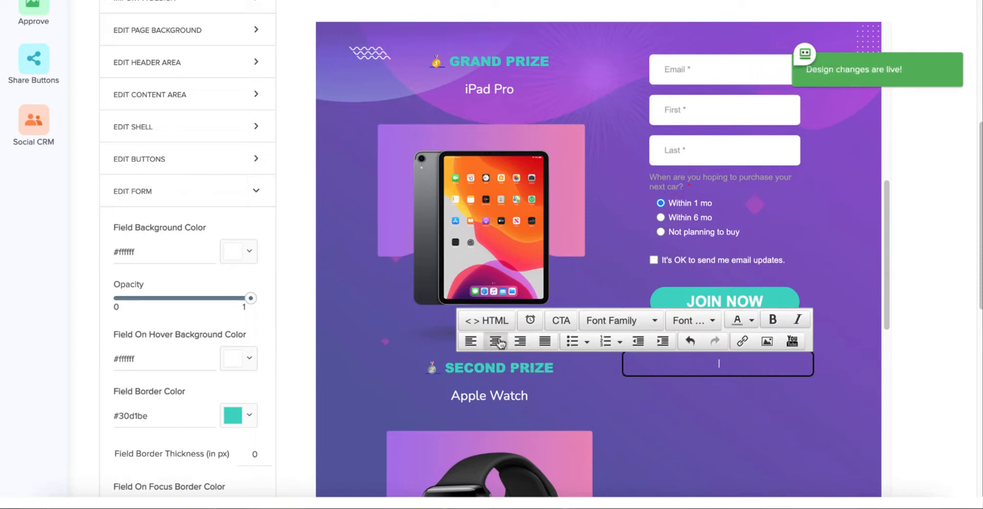
Insert a countdown timer to the contest end date below the form, in the content area text color with 350 px max width
{"action": "left_click", "coordinate": [531, 322]}
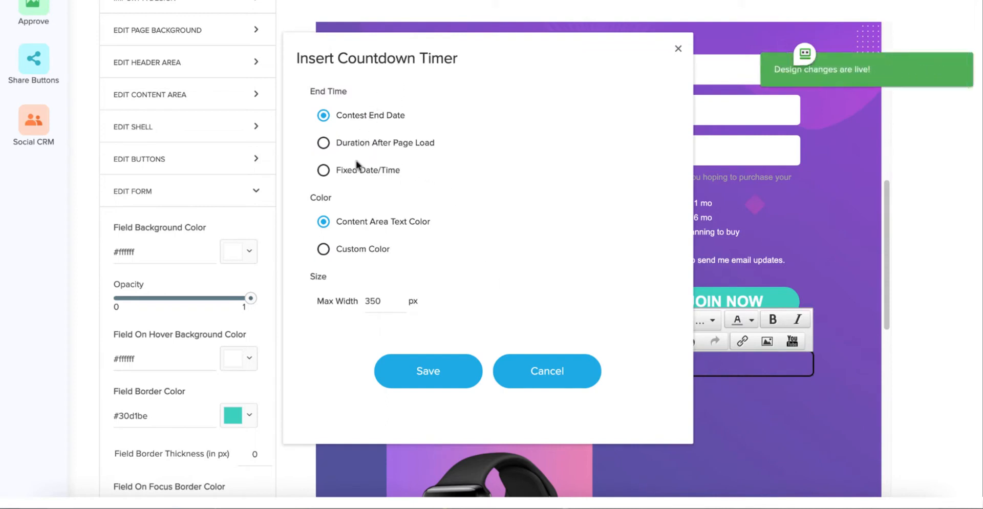
{"action": "left_click", "coordinate": [428, 369]}
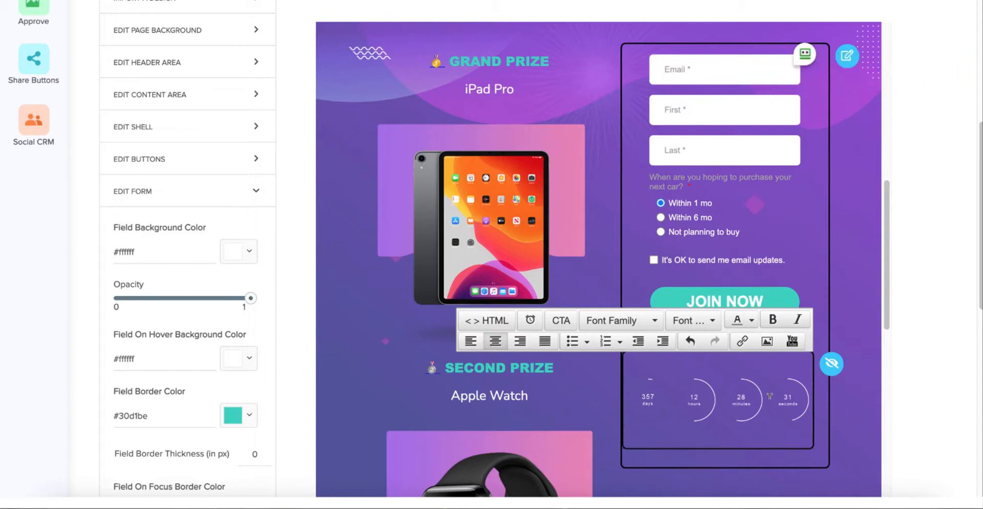
{"action": "left_click", "coordinate": [706, 482]}
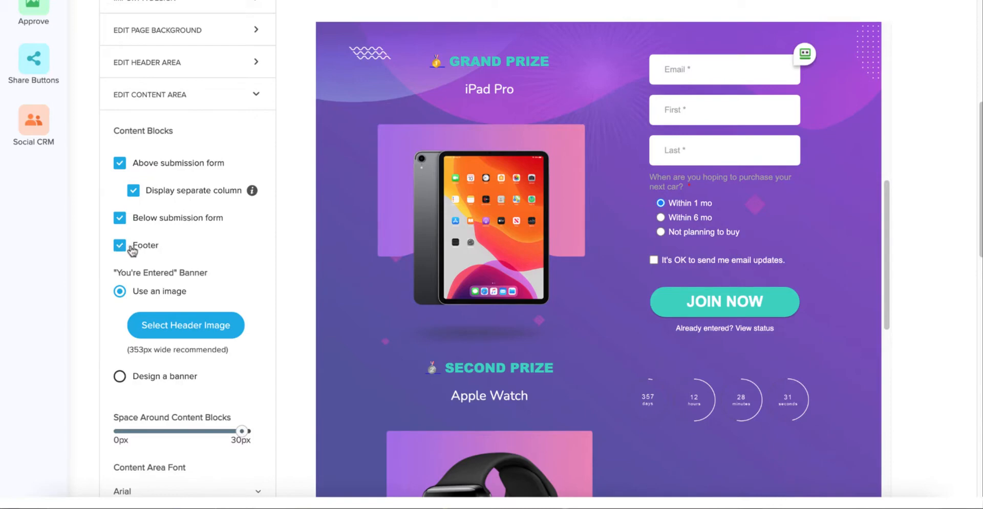
Hide the footer content block at the end of the home screen and check its content area setting
{"action": "scroll", "coordinate": [550, 456], "scroll_direction": "down", "scroll_amount": 10}
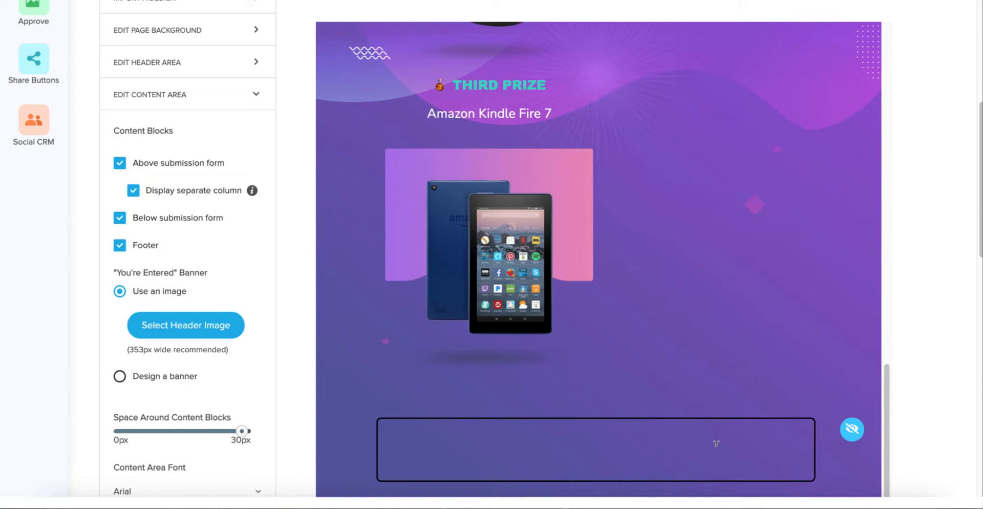
{"action": "left_click", "coordinate": [852, 430]}
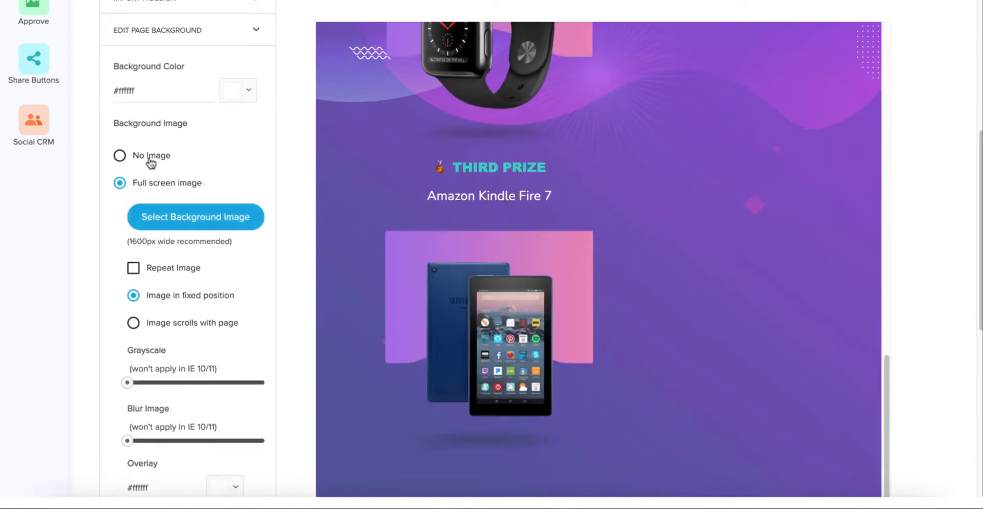
{"action": "left_click", "coordinate": [738, 238]}
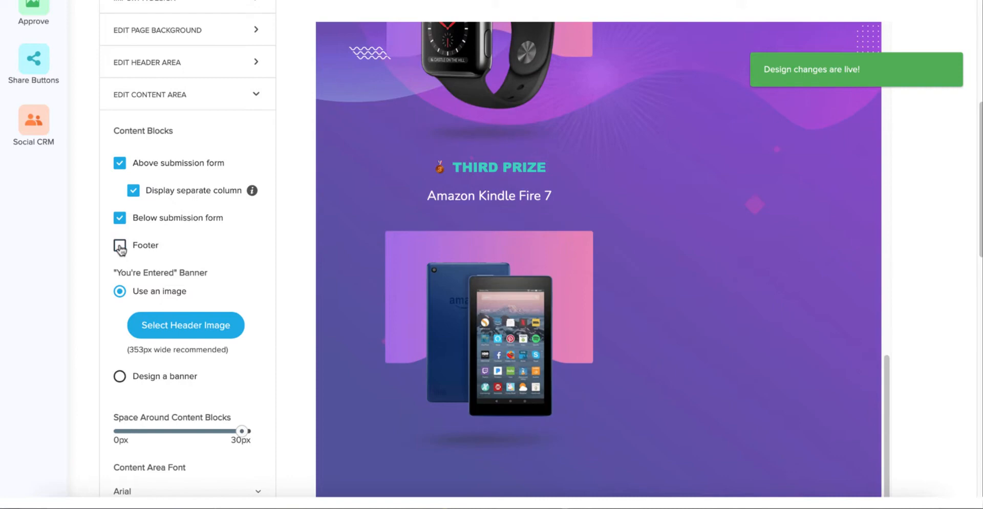
Turn off the separate column display for the content above the submission form and review the layout of prizes and form
{"action": "scroll", "coordinate": [120, 250], "scroll_direction": "up", "scroll_amount": 5}
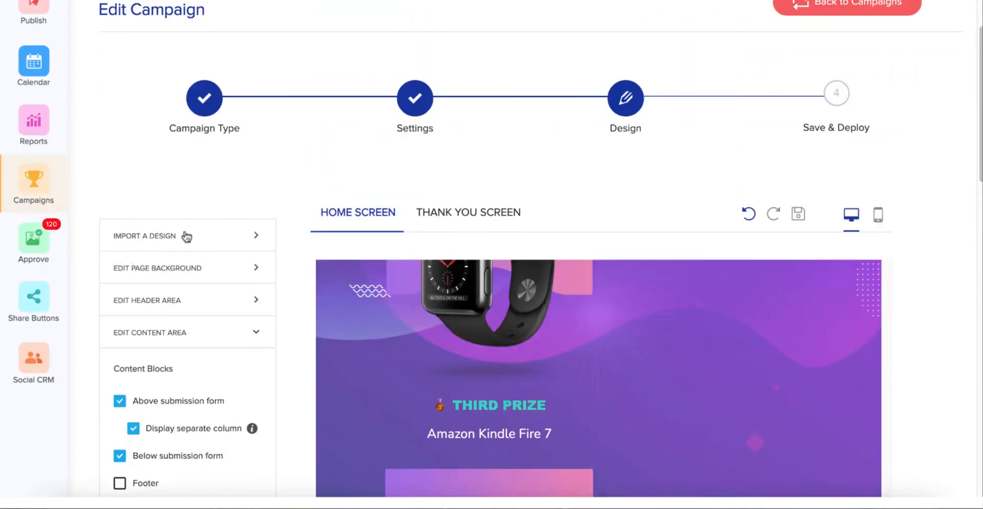
{"action": "scroll", "coordinate": [181, 244], "scroll_direction": "down", "scroll_amount": 4}
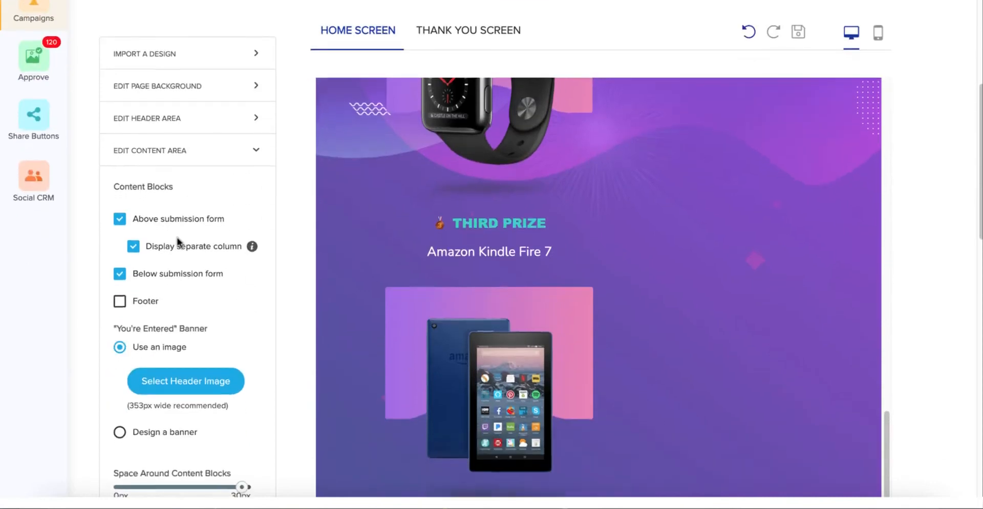
{"action": "scroll", "coordinate": [178, 243], "scroll_direction": "down", "scroll_amount": 1}
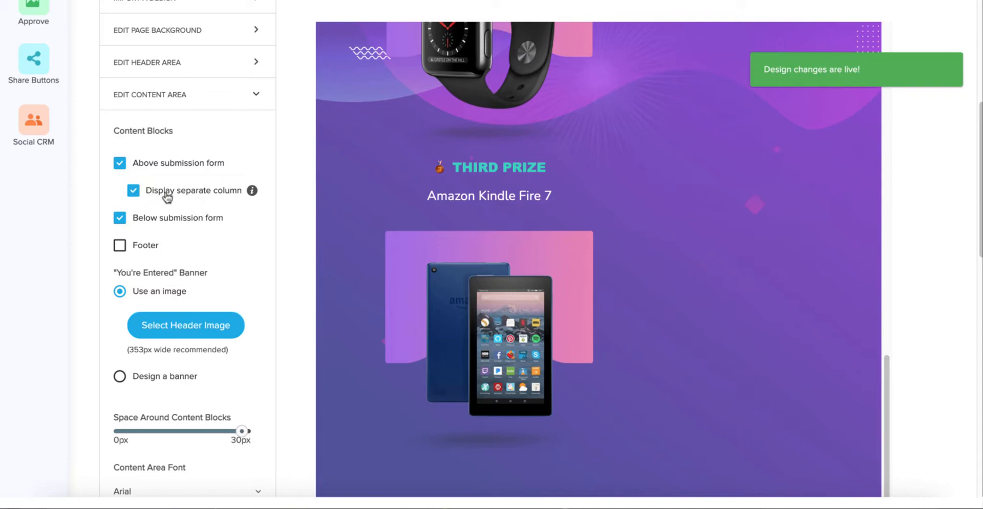
{"action": "left_click", "coordinate": [133, 191]}
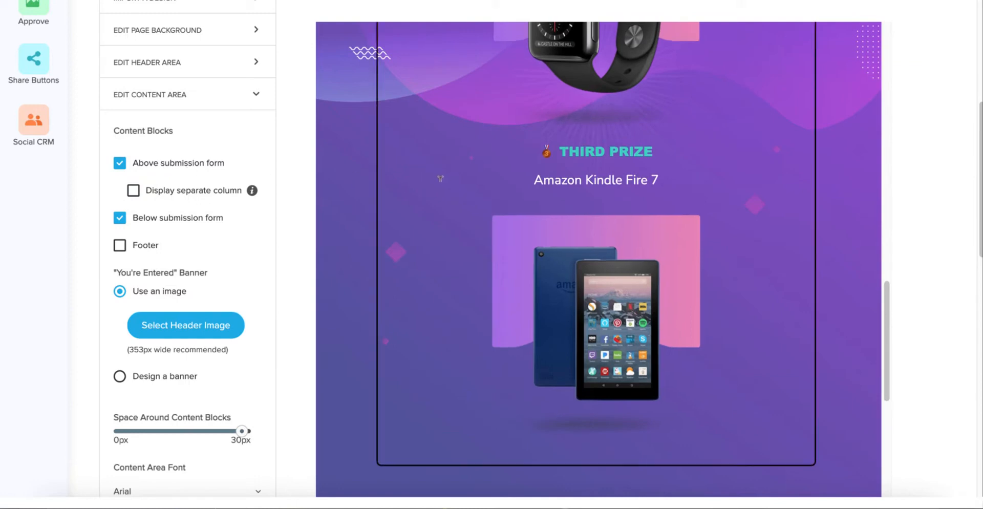
{"action": "scroll", "coordinate": [441, 177], "scroll_direction": "up", "scroll_amount": 2}
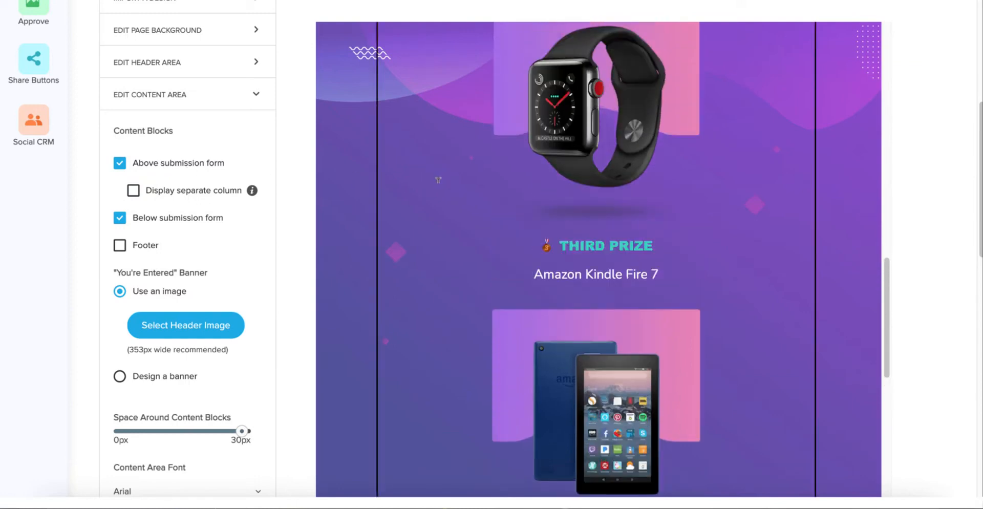
{"action": "scroll", "coordinate": [438, 180], "scroll_direction": "down", "scroll_amount": 4}
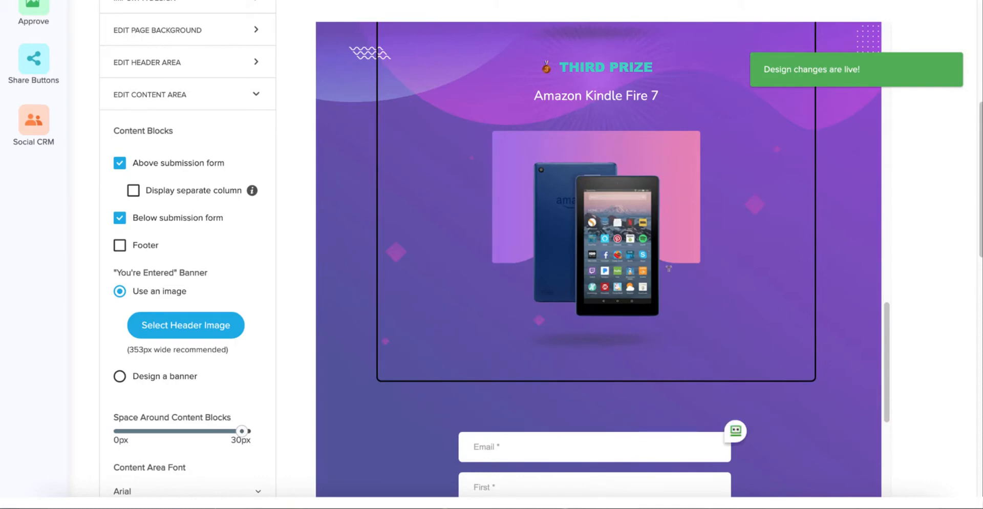
{"action": "scroll", "coordinate": [669, 268], "scroll_direction": "up", "scroll_amount": 9}
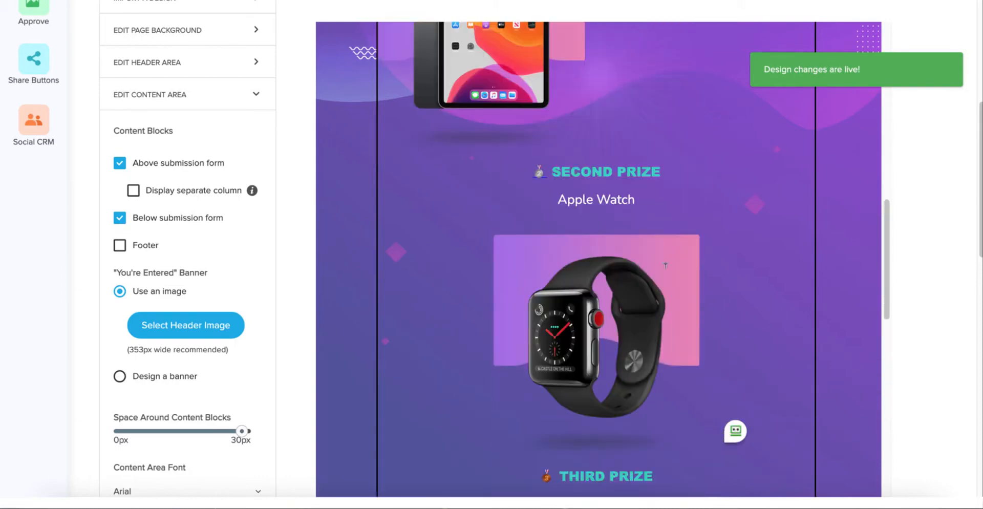
{"action": "scroll", "coordinate": [665, 265], "scroll_direction": "up", "scroll_amount": 7}
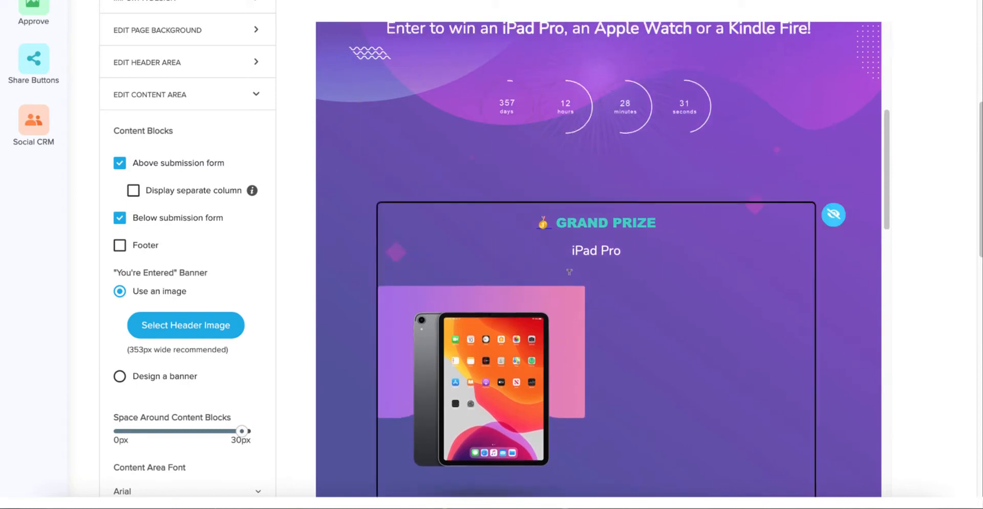
{"action": "scroll", "coordinate": [568, 279], "scroll_direction": "down", "scroll_amount": 7}
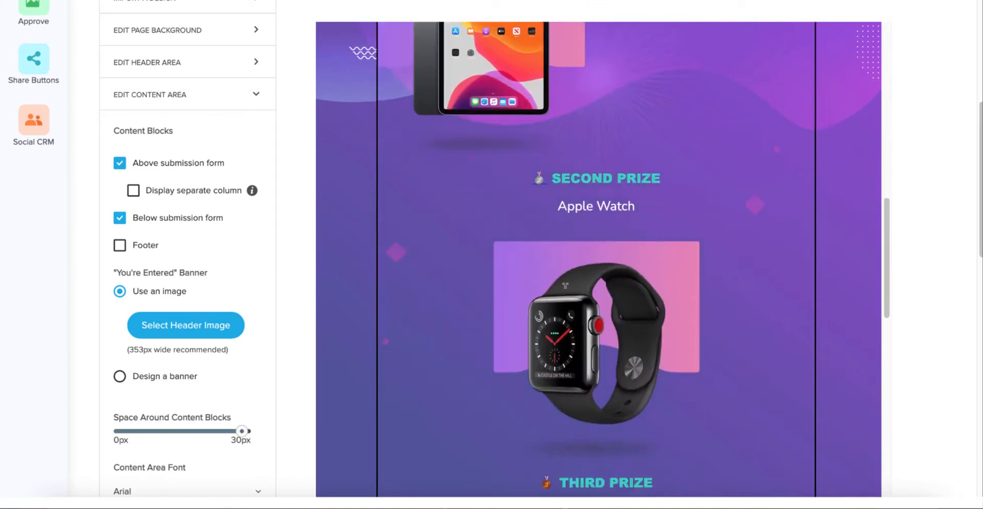
Turn the footer content block back on below the submission form and countdown timer of the home screen
{"action": "scroll", "coordinate": [566, 287], "scroll_direction": "down", "scroll_amount": 11}
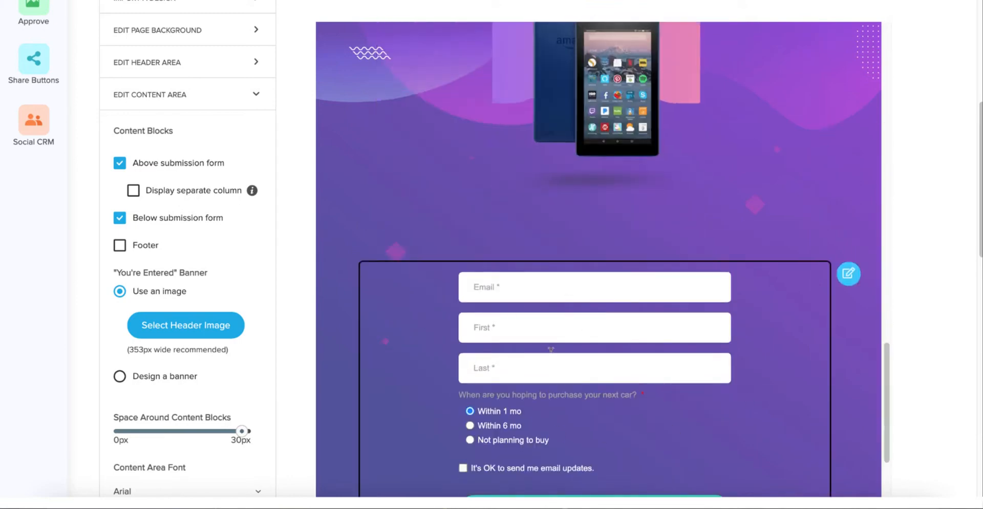
{"action": "scroll", "coordinate": [568, 347], "scroll_direction": "down", "scroll_amount": 4}
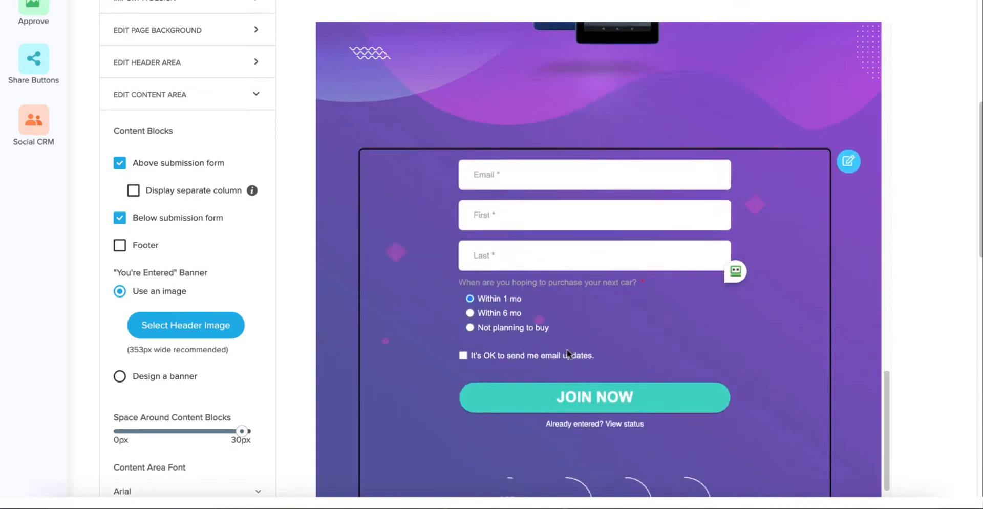
{"action": "mouse_move", "coordinate": [585, 407]}
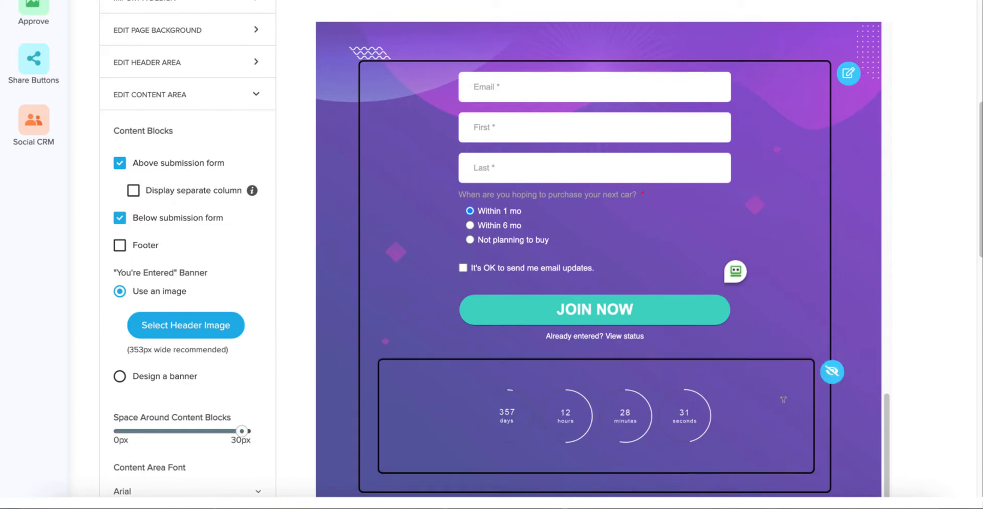
{"action": "left_click", "coordinate": [119, 245]}
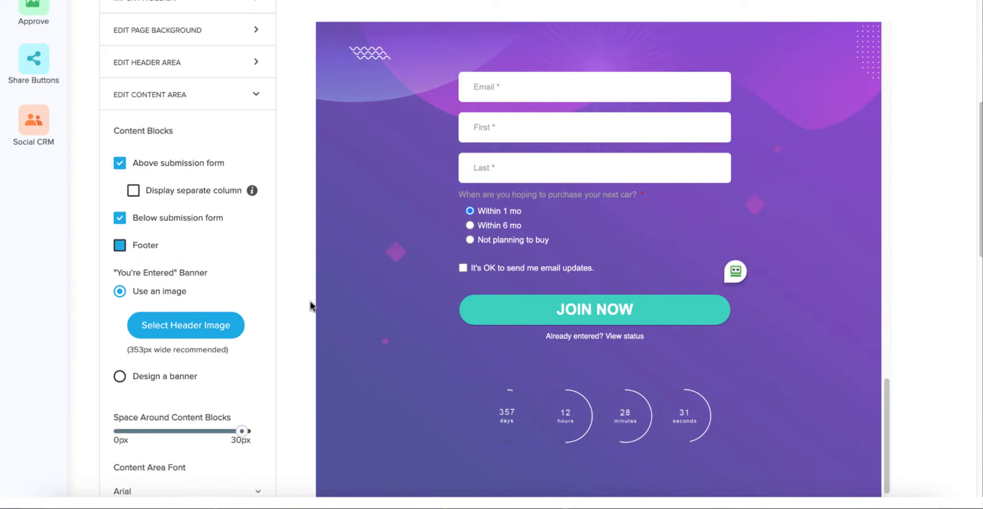
{"action": "scroll", "coordinate": [588, 404], "scroll_direction": "down", "scroll_amount": 2}
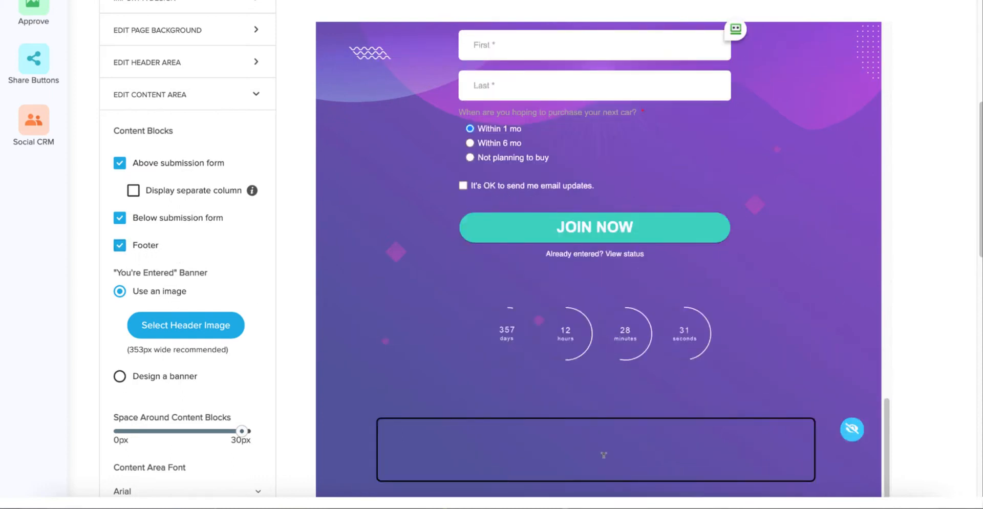
Display the content above the submission form in a separate column and review the giveaway header and prize layout
{"action": "scroll", "coordinate": [603, 450], "scroll_direction": "up", "scroll_amount": 8}
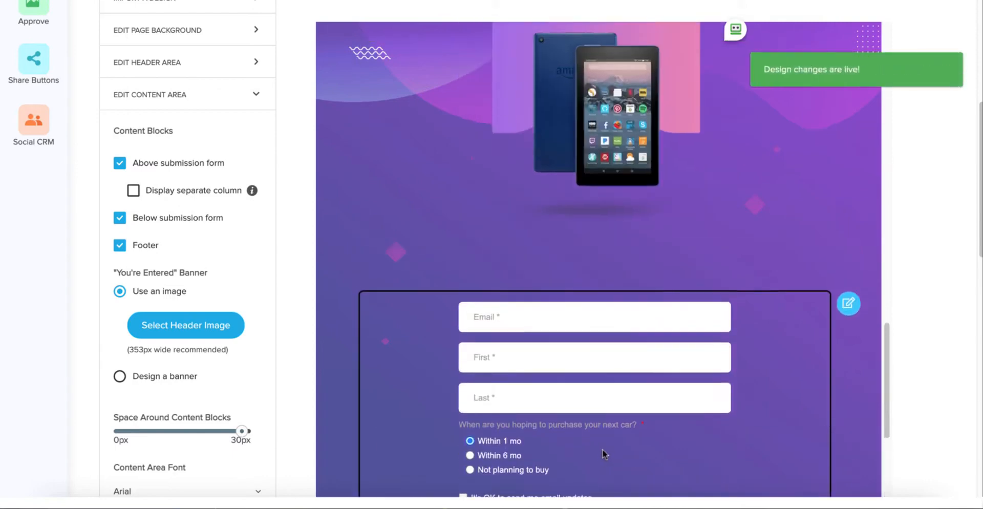
{"action": "scroll", "coordinate": [602, 450], "scroll_direction": "up", "scroll_amount": 7}
{"action": "scroll", "coordinate": [603, 449], "scroll_direction": "up", "scroll_amount": 3}
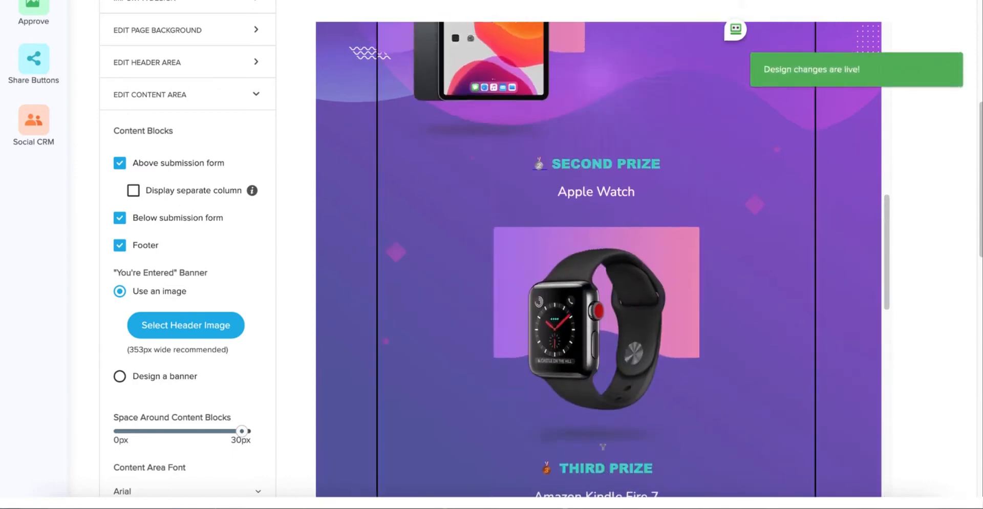
{"action": "scroll", "coordinate": [602, 449], "scroll_direction": "down", "scroll_amount": 3}
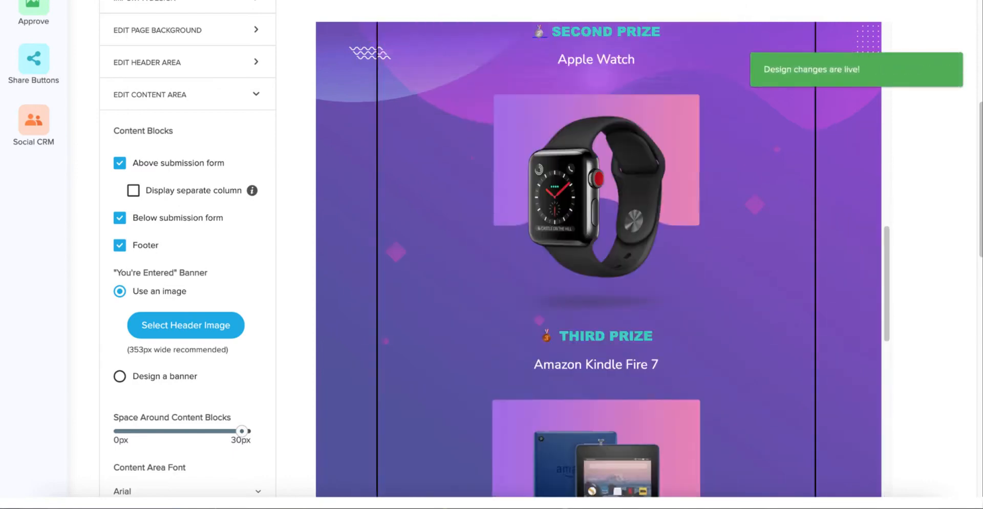
{"action": "left_click", "coordinate": [133, 191]}
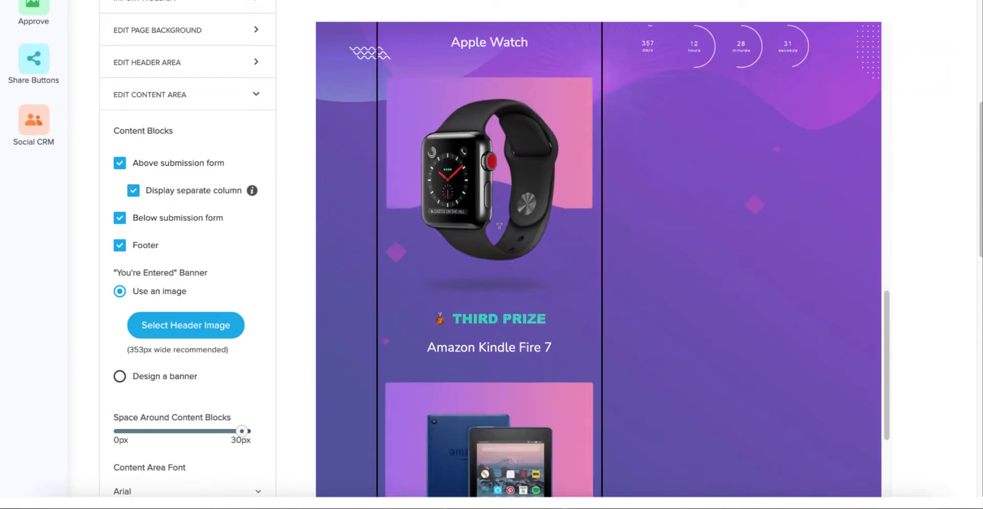
{"action": "scroll", "coordinate": [499, 225], "scroll_direction": "up", "scroll_amount": 10}
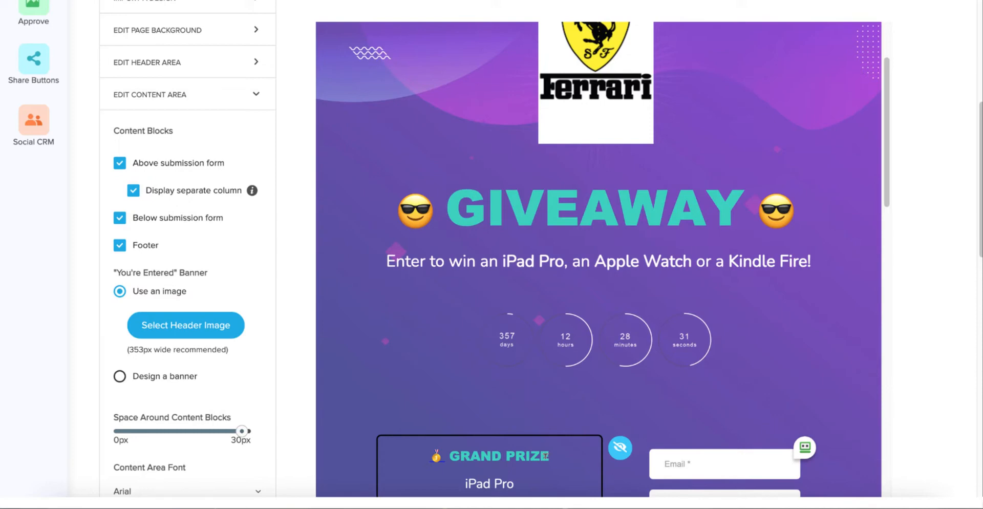
{"action": "scroll", "coordinate": [546, 456], "scroll_direction": "down", "scroll_amount": 4}
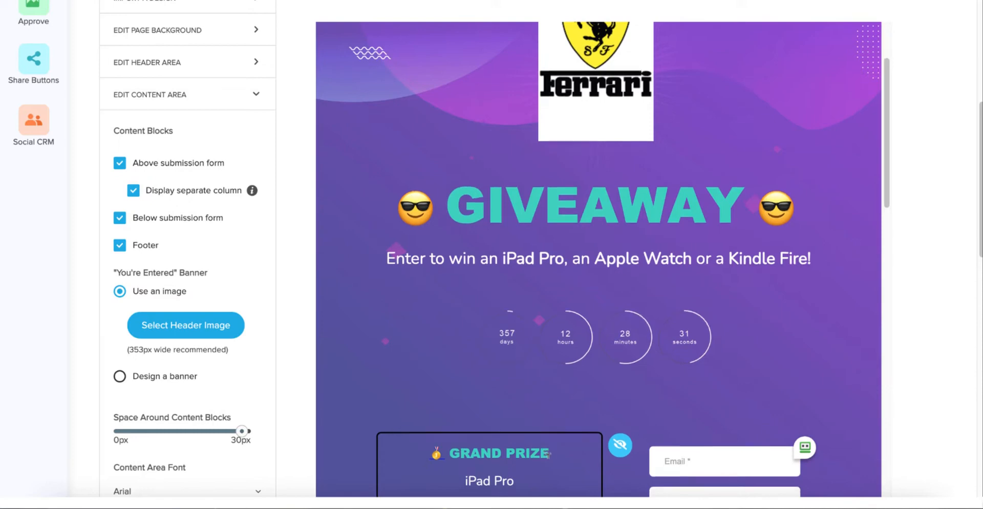
{"action": "scroll", "coordinate": [328, 373], "scroll_direction": "up", "scroll_amount": 4}
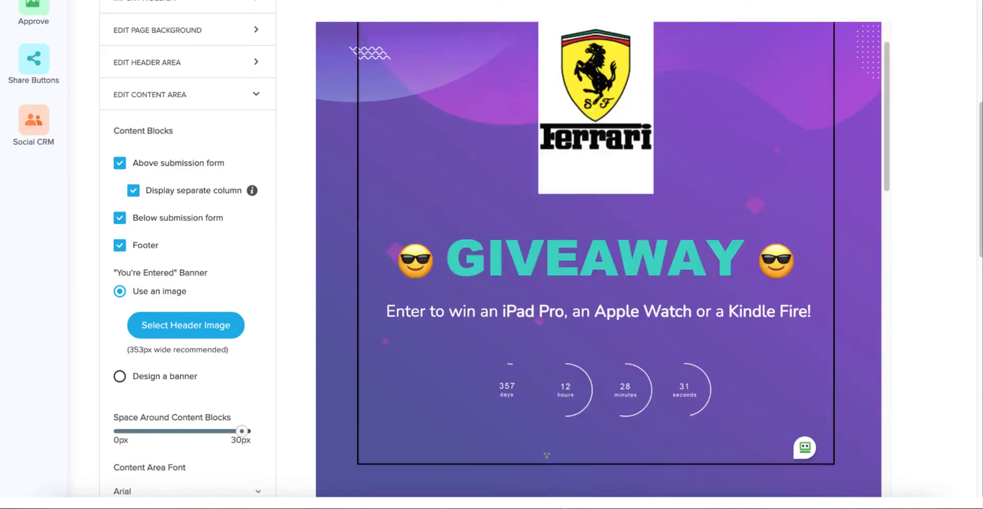
Import the style settings of the 3-D Sweepstakes template without its content blocks, replacing the current design settings
{"action": "scroll", "coordinate": [270, 410], "scroll_direction": "up", "scroll_amount": 5}
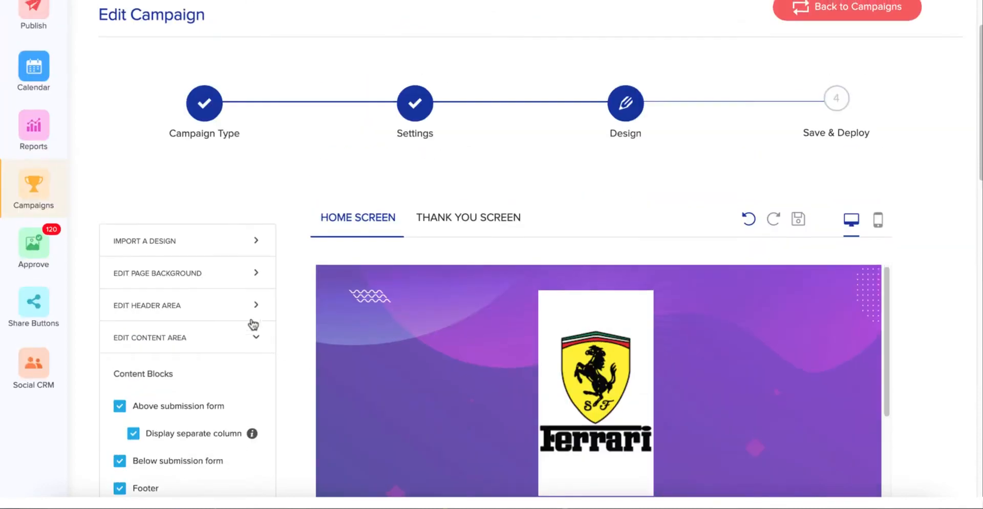
{"action": "left_click", "coordinate": [135, 243]}
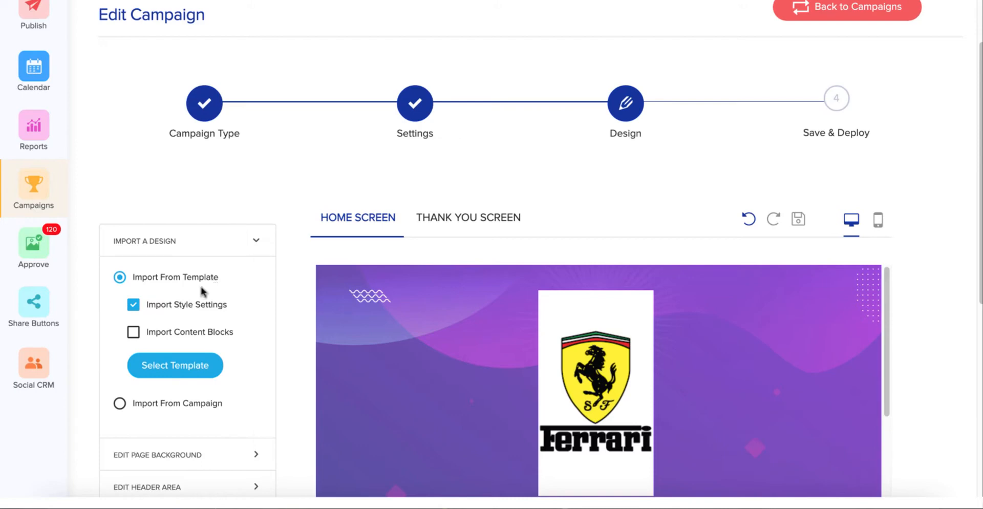
{"action": "left_click", "coordinate": [180, 365]}
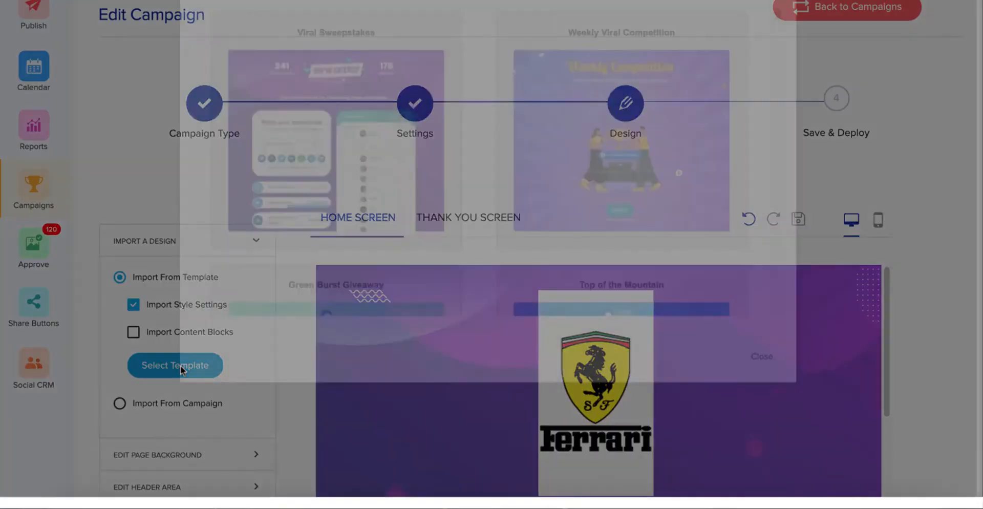
{"action": "scroll", "coordinate": [464, 248], "scroll_direction": "down", "scroll_amount": 1}
{"action": "scroll", "coordinate": [465, 255], "scroll_direction": "down", "scroll_amount": 14}
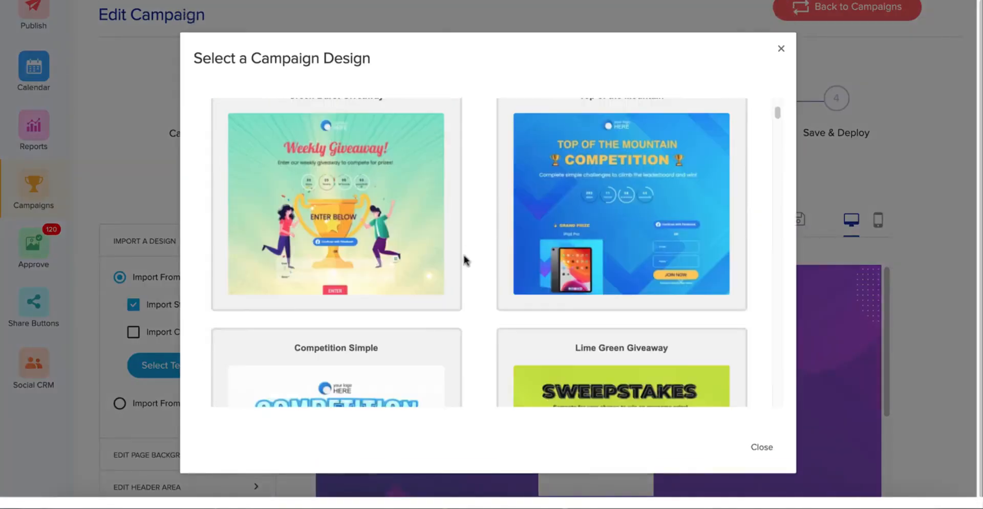
{"action": "scroll", "coordinate": [464, 264], "scroll_direction": "down", "scroll_amount": 10}
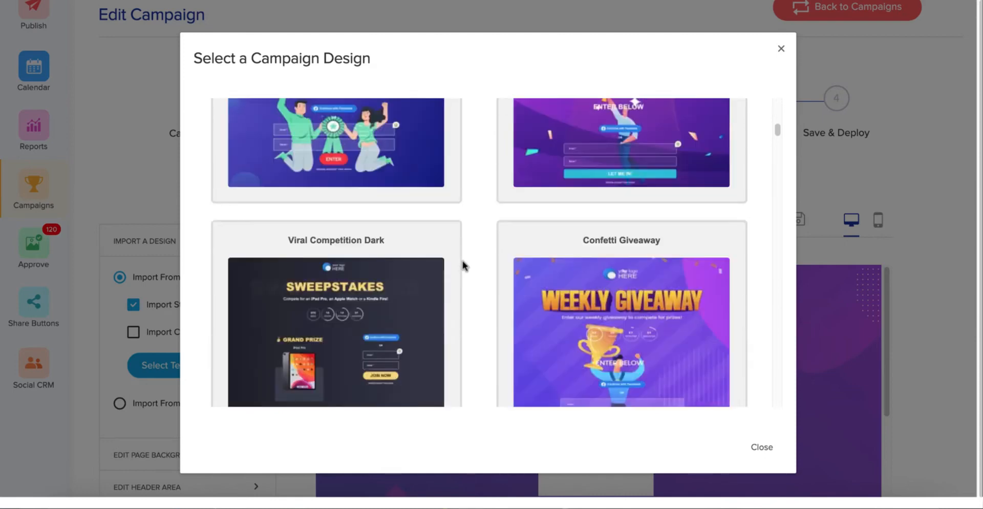
{"action": "mouse_move", "coordinate": [625, 247]}
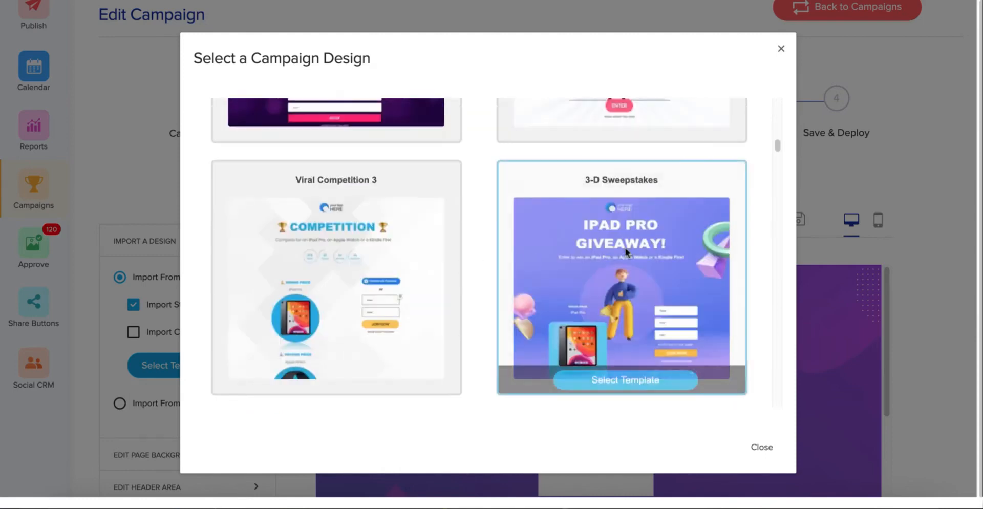
{"action": "left_click", "coordinate": [628, 381]}
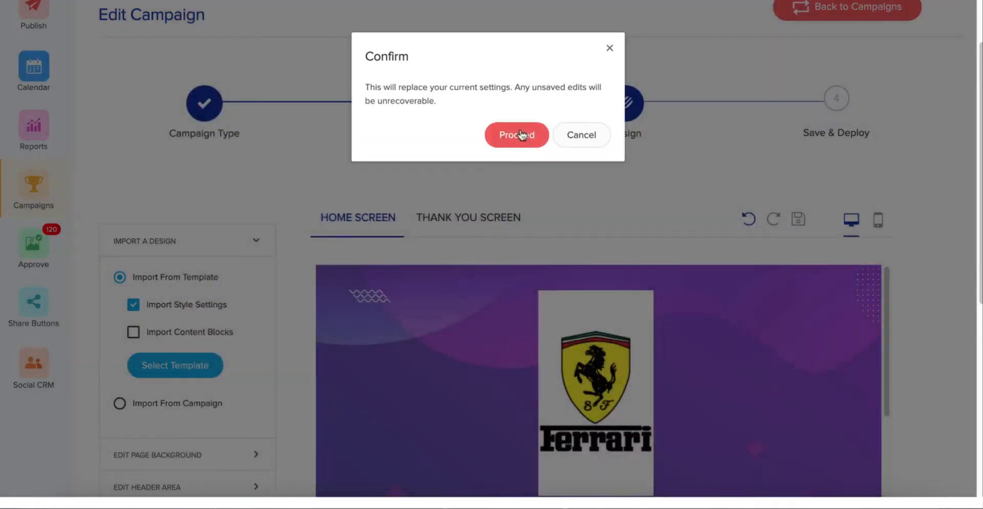
{"action": "left_click", "coordinate": [520, 135]}
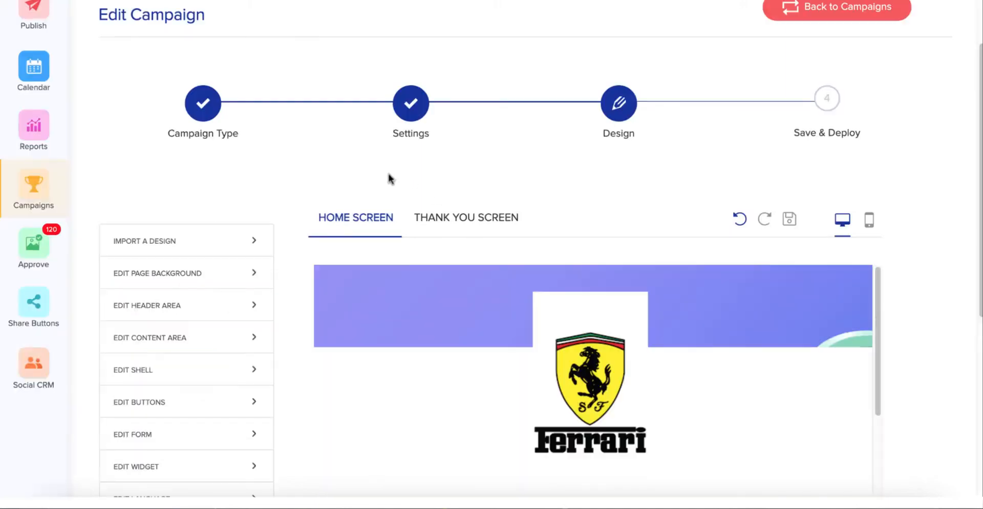
{"action": "scroll", "coordinate": [264, 267], "scroll_direction": "down", "scroll_amount": 1}
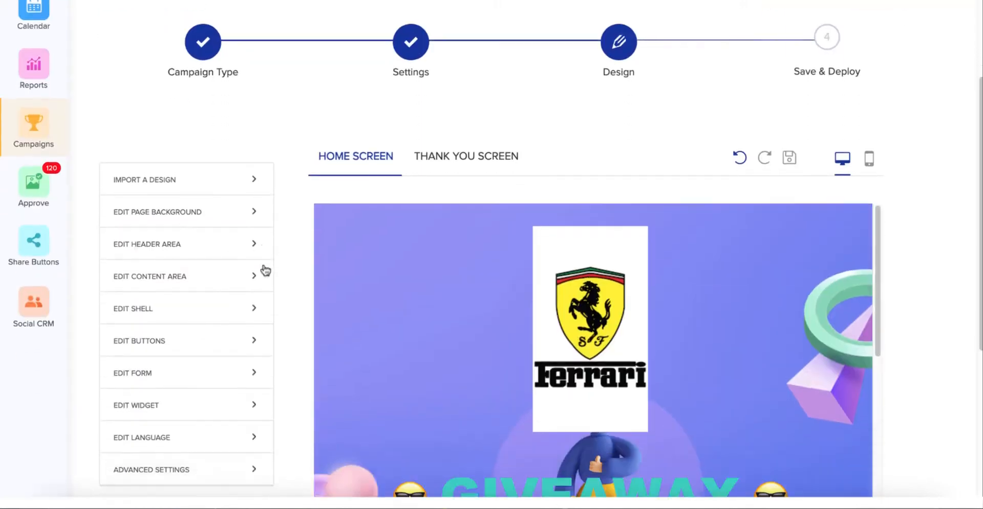
{"action": "scroll", "coordinate": [265, 270], "scroll_direction": "down", "scroll_amount": 1}
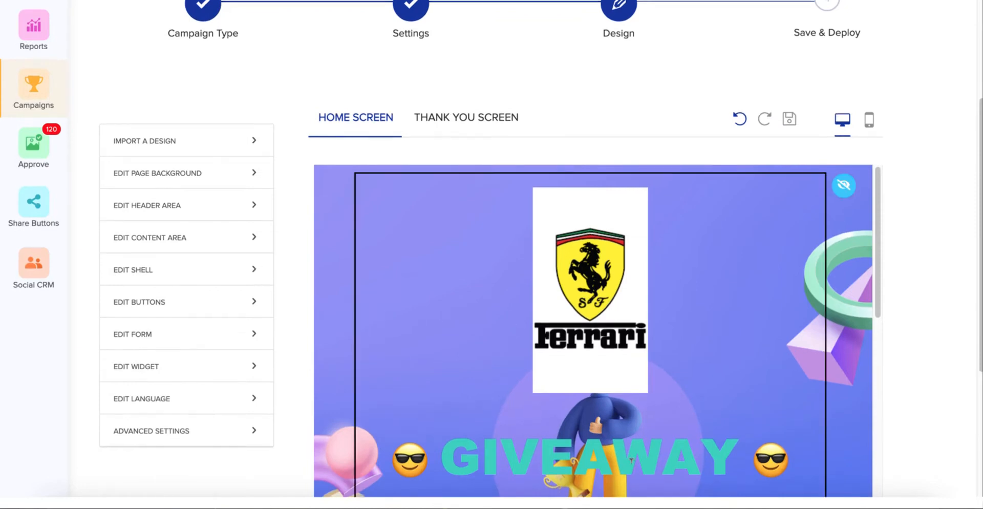
Set the design import source to the existing campaign photo share 88, with all import options included
{"action": "left_click", "coordinate": [141, 141]}
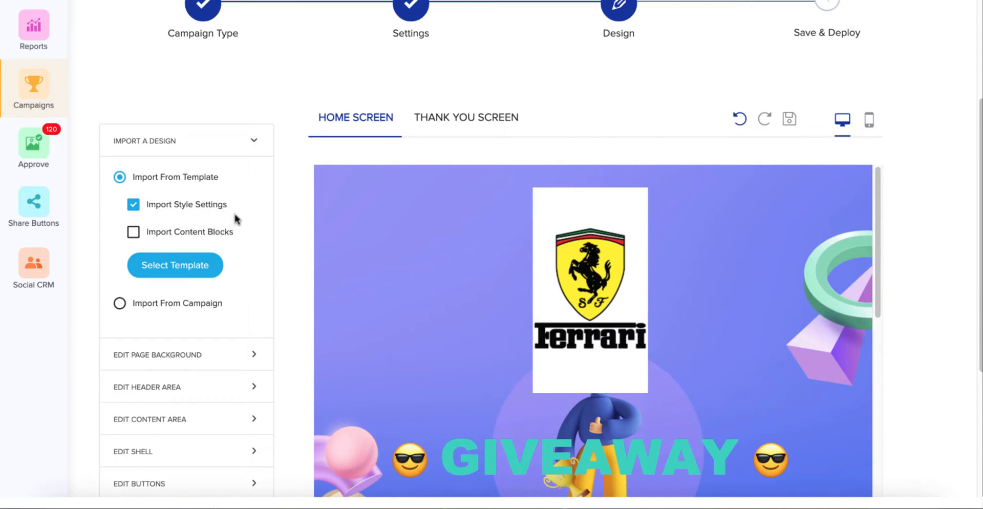
{"action": "scroll", "coordinate": [400, 250], "scroll_direction": "down", "scroll_amount": 5}
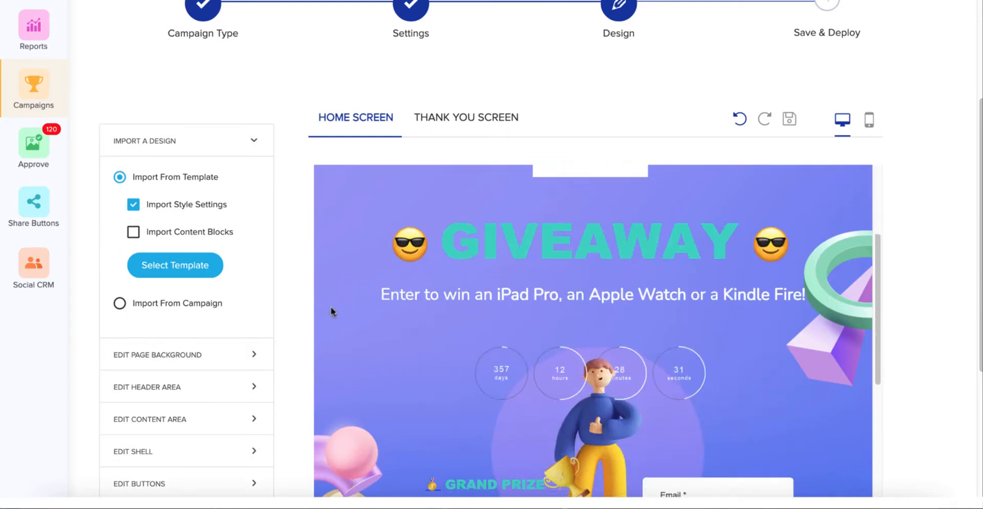
{"action": "scroll", "coordinate": [331, 307], "scroll_direction": "down", "scroll_amount": 5}
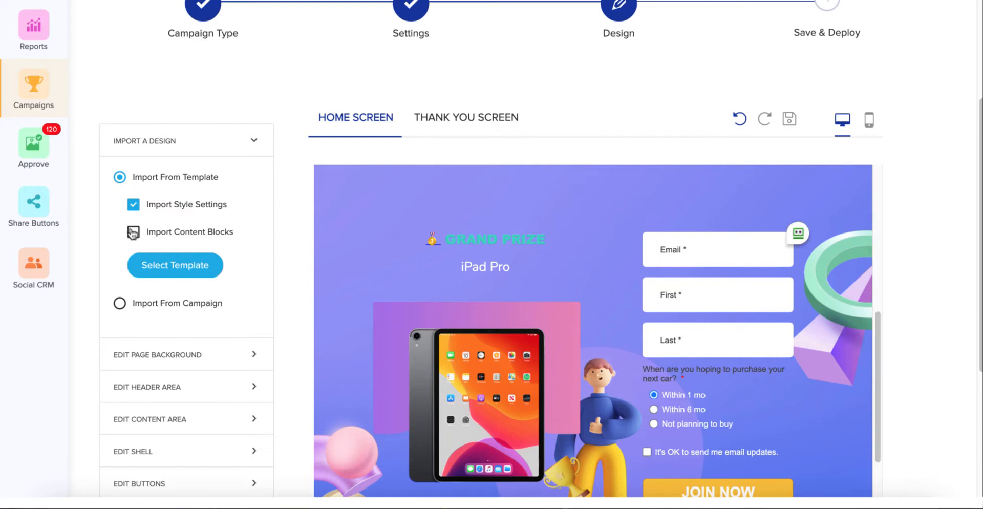
{"action": "left_click", "coordinate": [121, 304]}
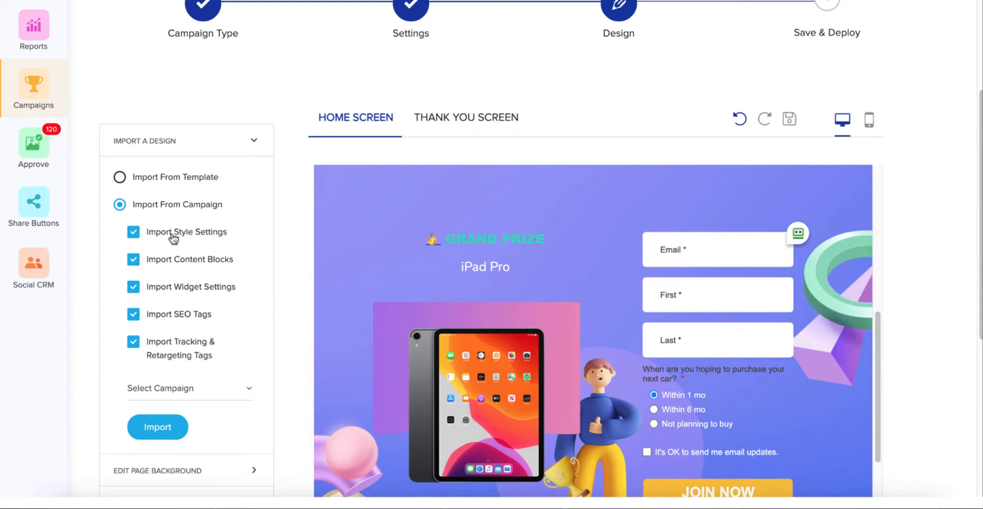
{"action": "left_click", "coordinate": [170, 388]}
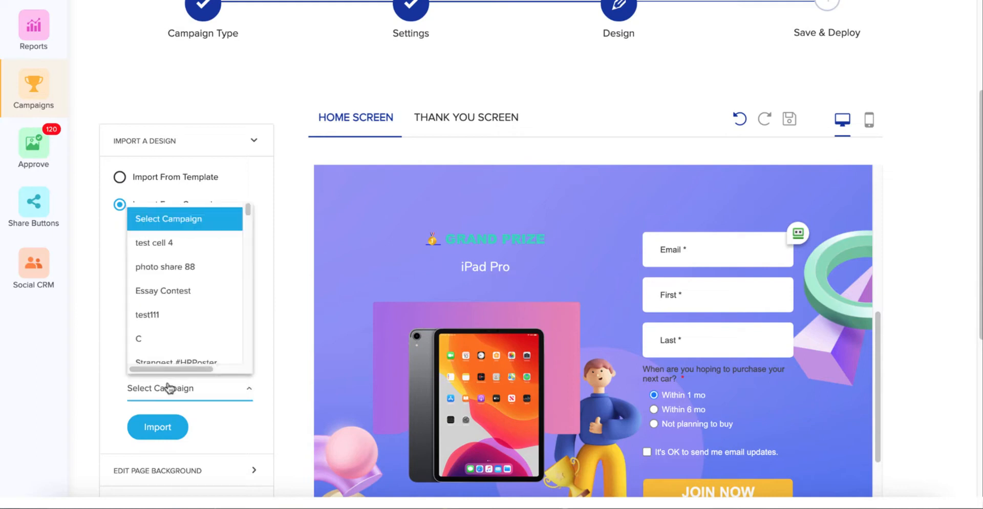
{"action": "left_click", "coordinate": [175, 268]}
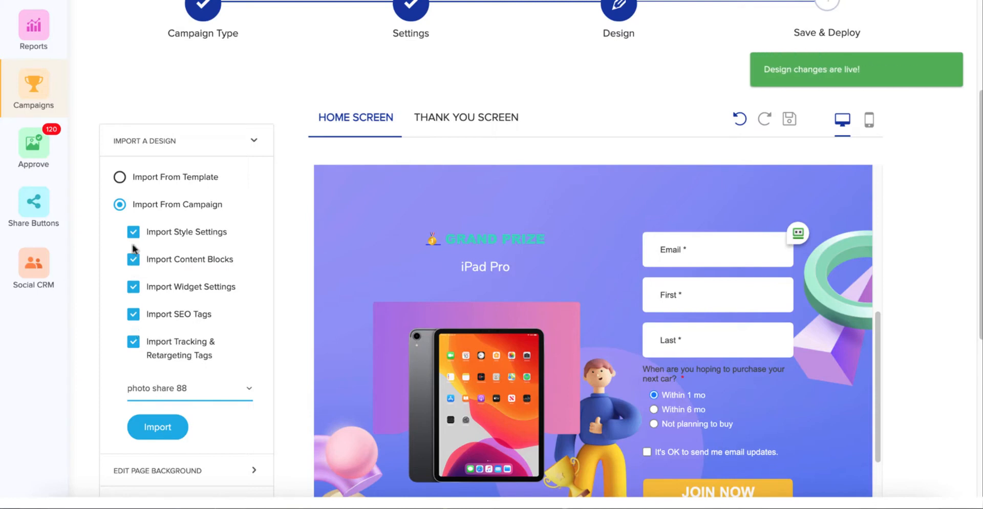
Open the page background settings and examine how the fixed full screen image behaves behind the home screen content
{"action": "scroll", "coordinate": [135, 352], "scroll_direction": "down", "scroll_amount": 5}
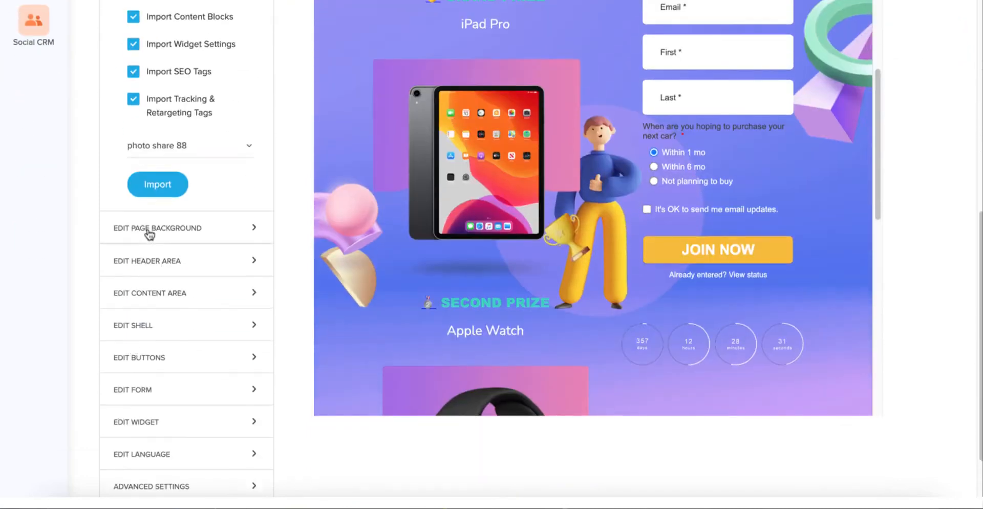
{"action": "left_click", "coordinate": [149, 234]}
{"action": "scroll", "coordinate": [254, 215], "scroll_direction": "up", "scroll_amount": 3}
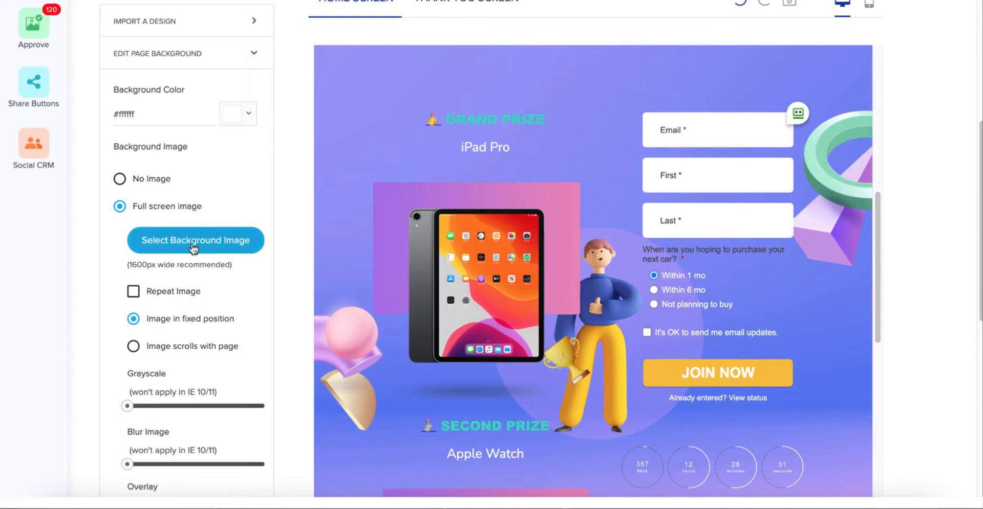
{"action": "scroll", "coordinate": [194, 249], "scroll_direction": "down", "scroll_amount": 1}
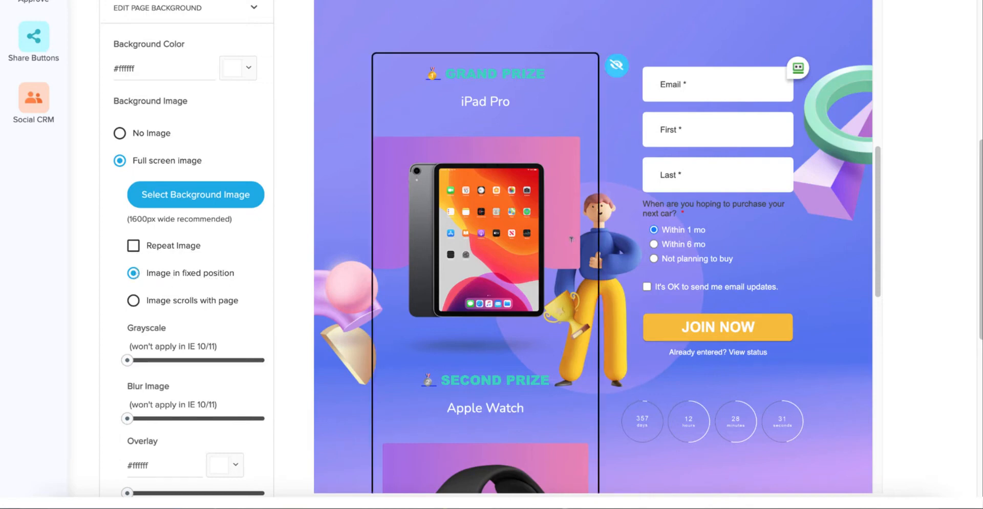
{"action": "scroll", "coordinate": [553, 250], "scroll_direction": "up", "scroll_amount": 1}
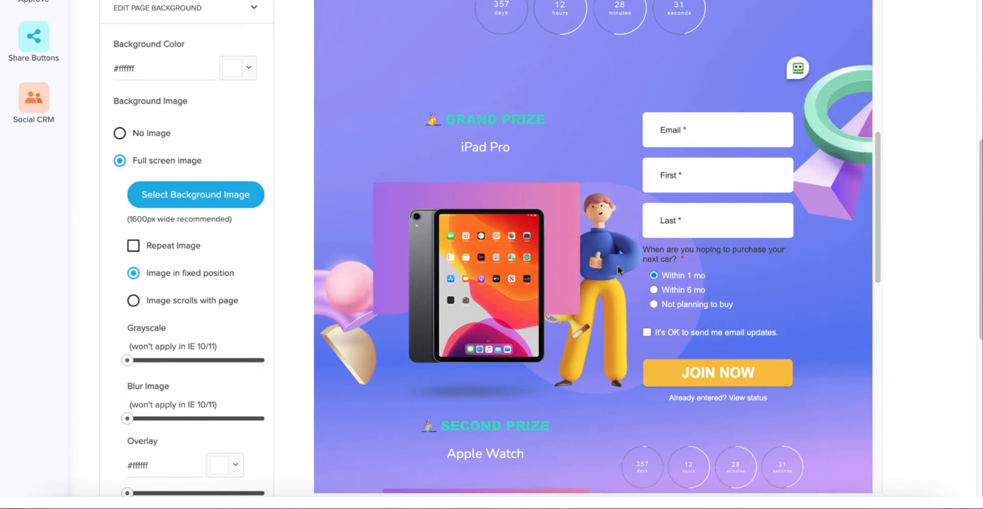
{"action": "scroll", "coordinate": [604, 264], "scroll_direction": "up", "scroll_amount": 3}
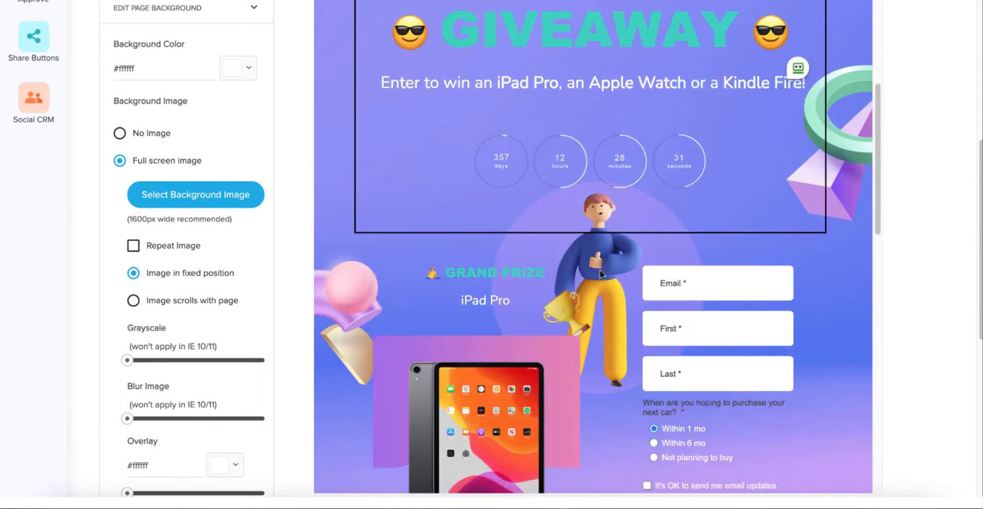
{"action": "scroll", "coordinate": [600, 269], "scroll_direction": "down", "scroll_amount": 2}
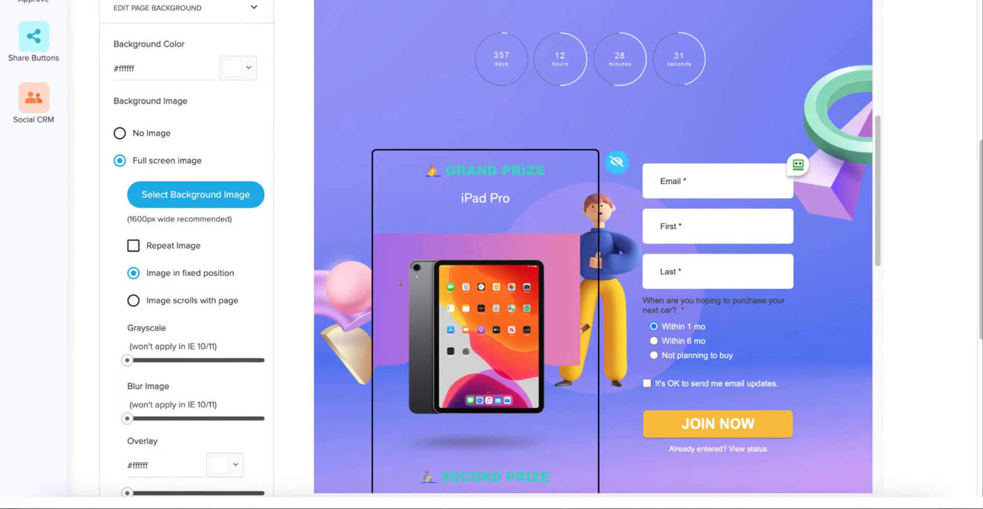
{"action": "scroll", "coordinate": [441, 292], "scroll_direction": "down", "scroll_amount": 1}
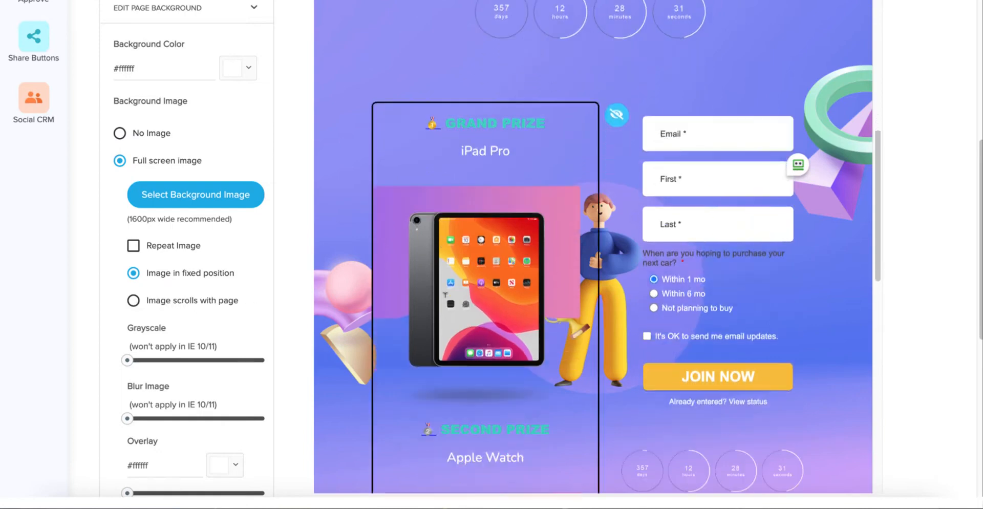
Try a strong blur on the full screen background image, about two thirds of the maximum, and reset it to zero
{"action": "scroll", "coordinate": [184, 353], "scroll_direction": "down", "scroll_amount": 1}
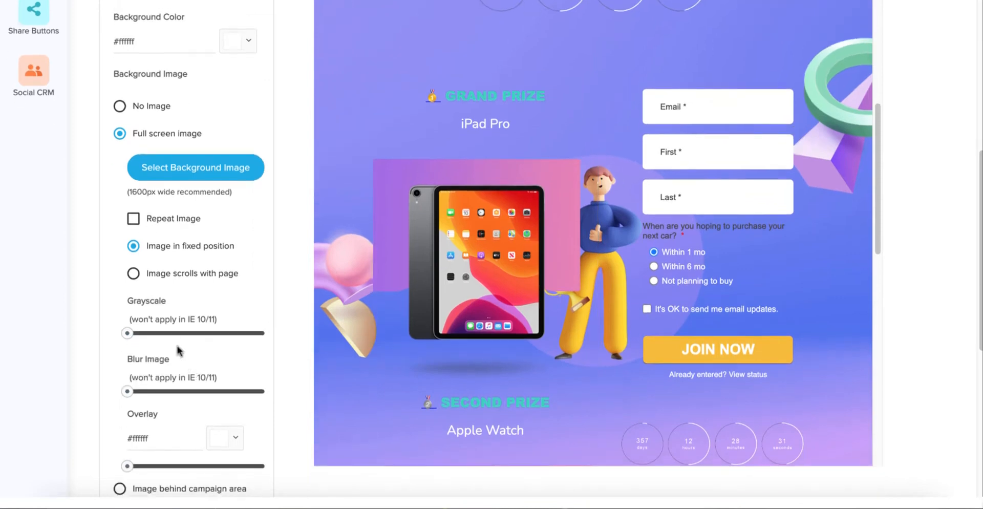
{"action": "mouse_move", "coordinate": [127, 333]}
{"action": "left_mouse_down"}
{"action": "mouse_move", "coordinate": [276, 331]}
{"action": "mouse_move", "coordinate": [124, 336]}
{"action": "left_mouse_up"}
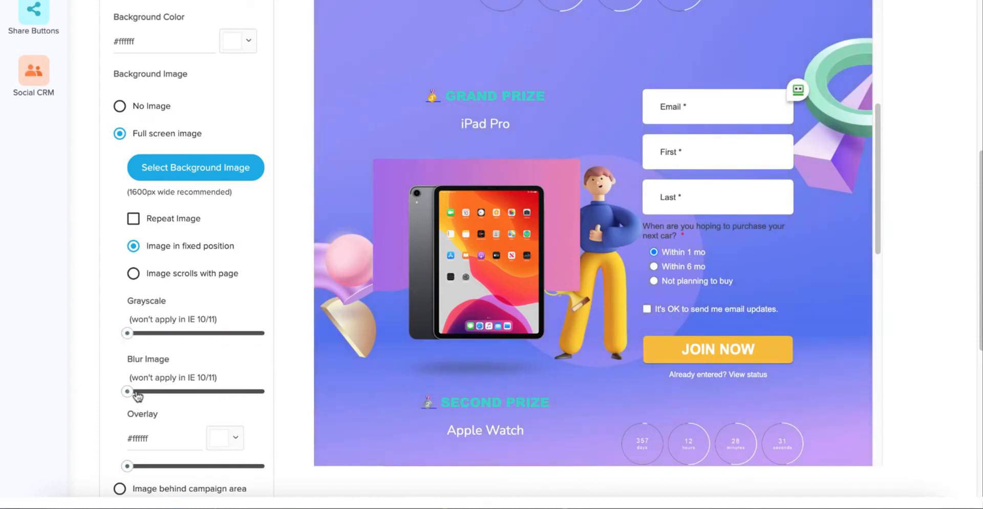
{"action": "left_click_drag", "start_coordinate": [128, 391], "coordinate": [219, 388]}
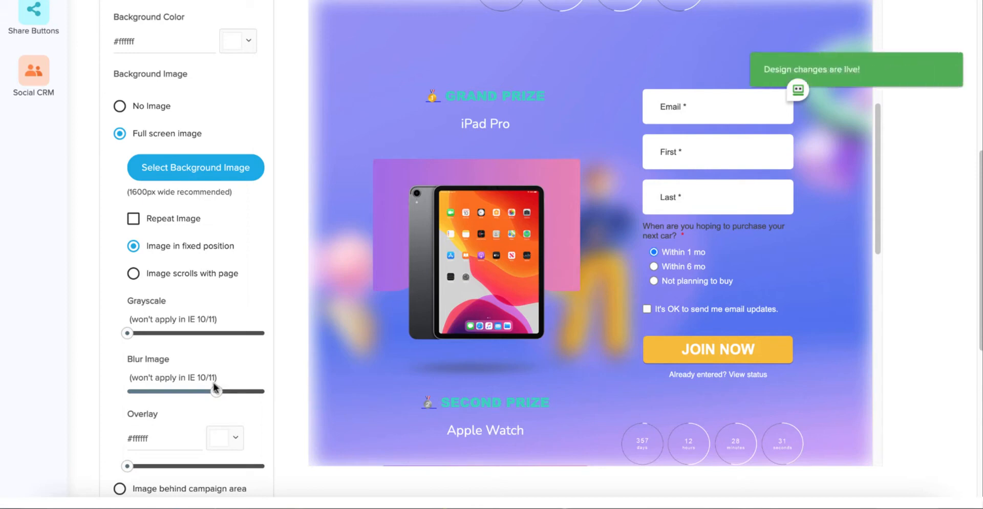
{"action": "left_click_drag", "start_coordinate": [214, 385], "coordinate": [128, 388]}
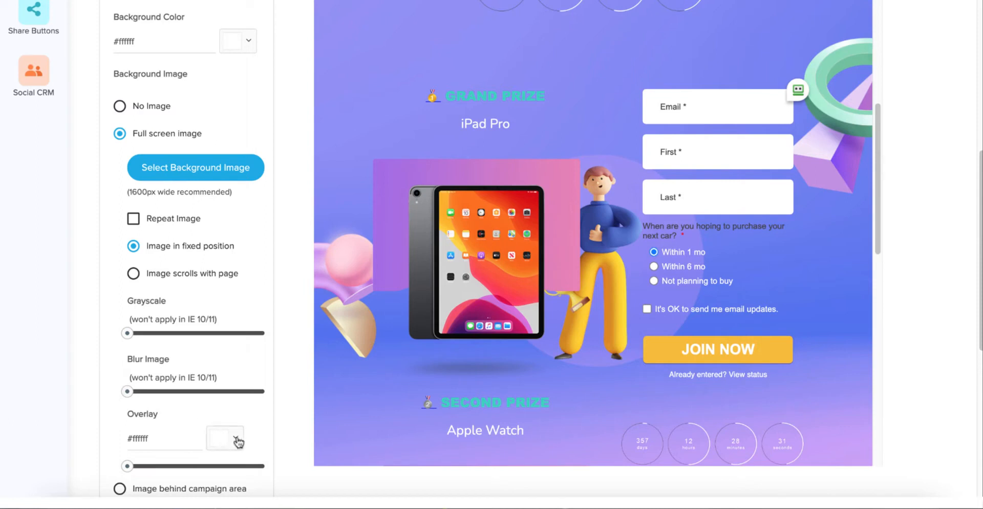
Set the background image overlay colour to #c21cbe, preview it at about 40% strength, and return the strength to zero
{"action": "left_click", "coordinate": [237, 440]}
{"action": "left_click", "coordinate": [339, 370]}
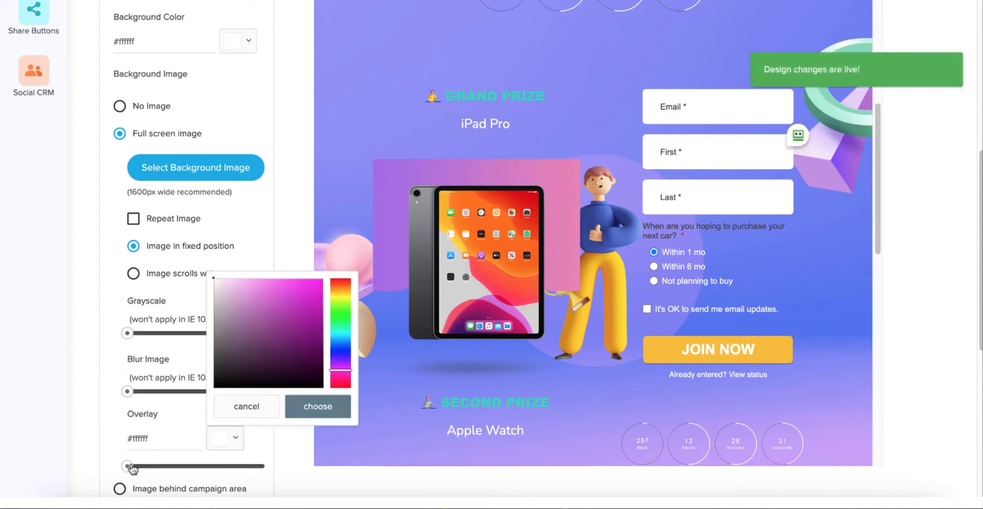
{"action": "left_click_drag", "start_coordinate": [132, 468], "coordinate": [184, 465]}
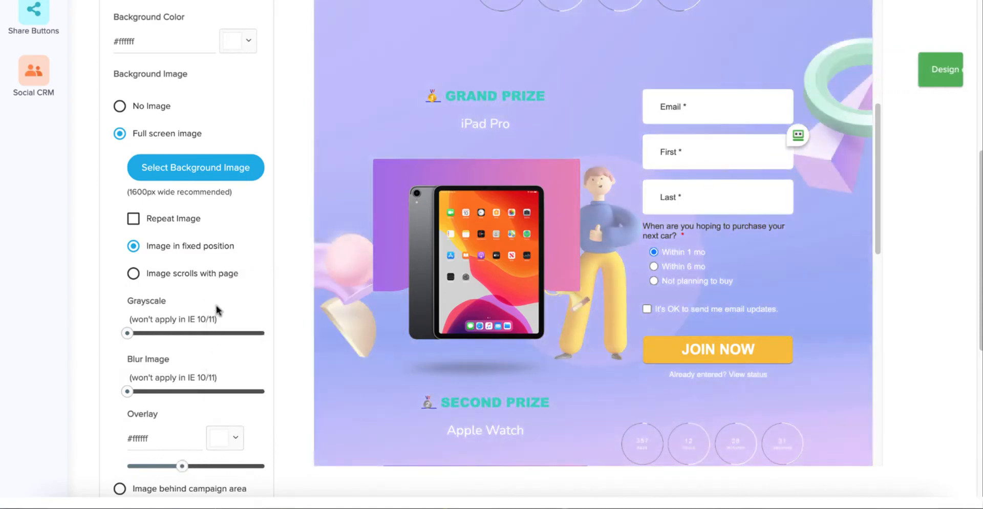
{"action": "left_click", "coordinate": [238, 439]}
{"action": "left_click", "coordinate": [308, 303]}
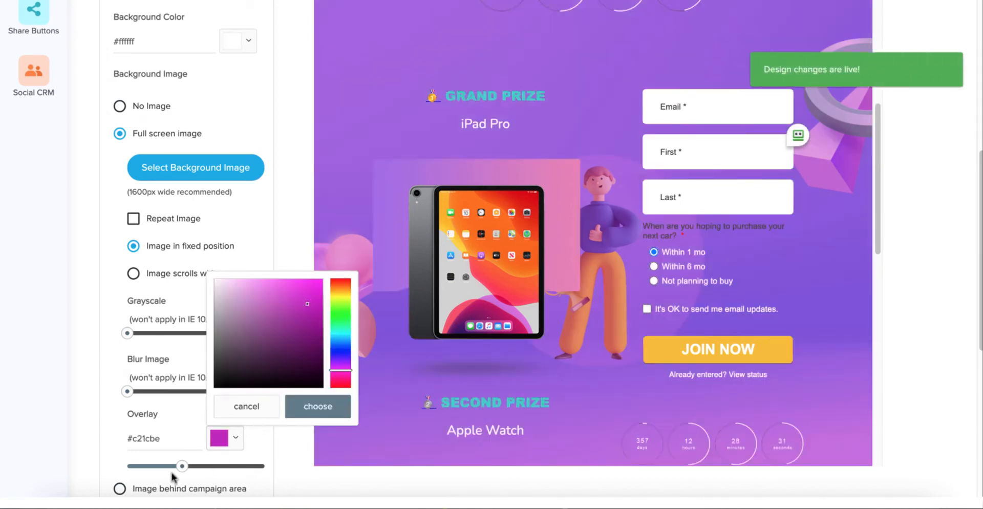
{"action": "left_click_drag", "start_coordinate": [182, 466], "coordinate": [127, 467]}
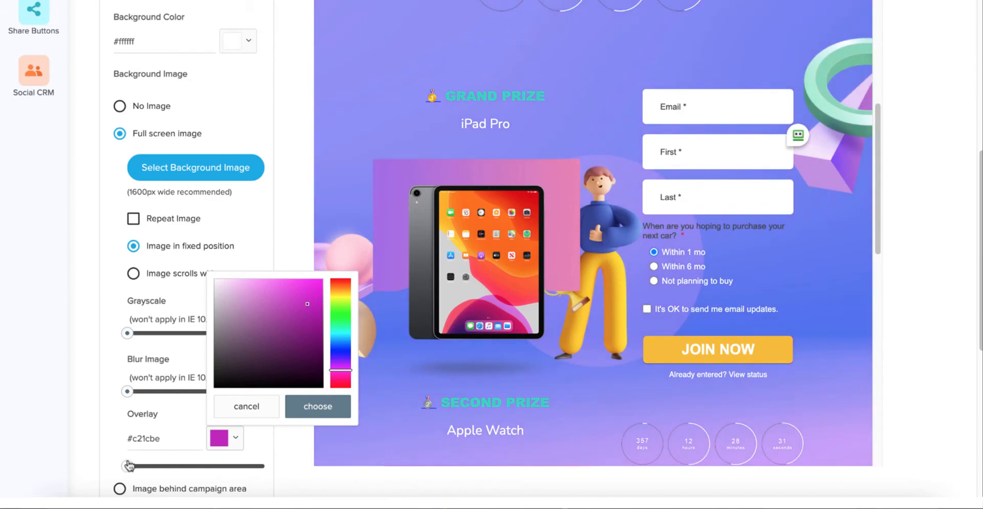
{"action": "left_click", "coordinate": [248, 409]}
Try restricting the background image to behind the campaign area only and review the header and prize content
{"action": "scroll", "coordinate": [271, 444], "scroll_direction": "down", "scroll_amount": 1}
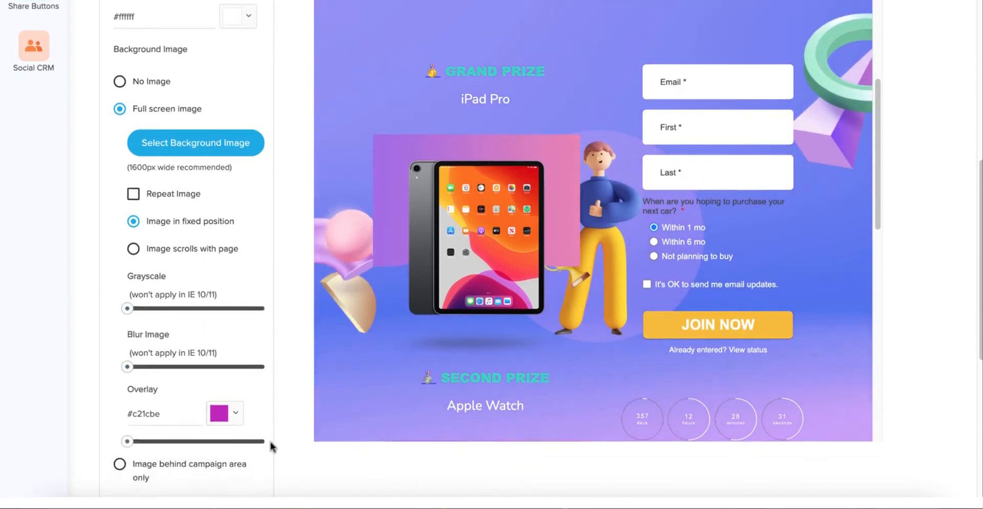
{"action": "scroll", "coordinate": [262, 416], "scroll_direction": "down", "scroll_amount": 1}
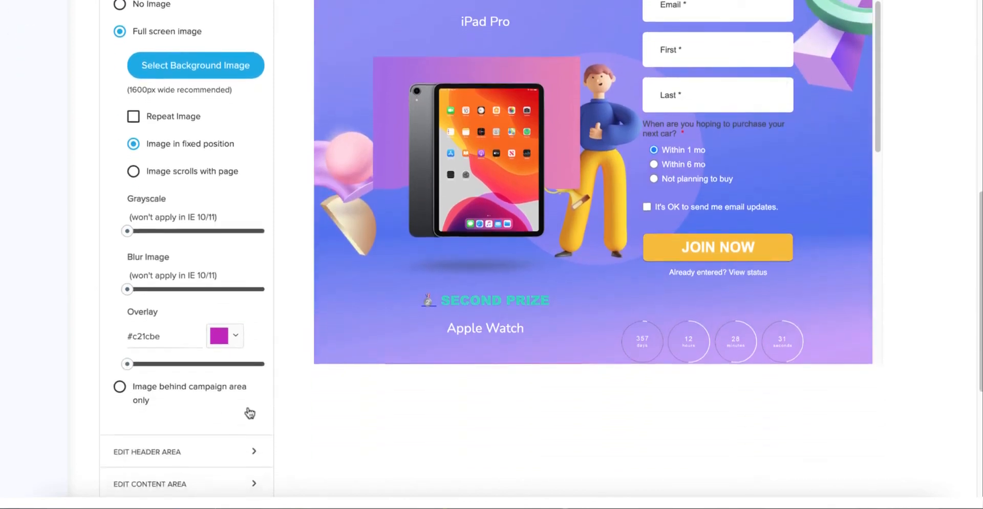
{"action": "left_click", "coordinate": [120, 388]}
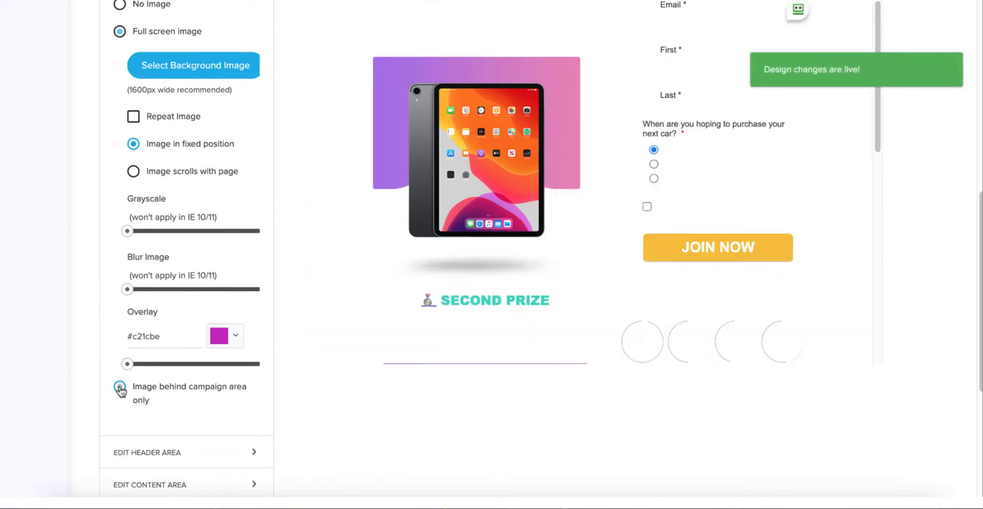
{"action": "scroll", "coordinate": [451, 204], "scroll_direction": "up", "scroll_amount": 10}
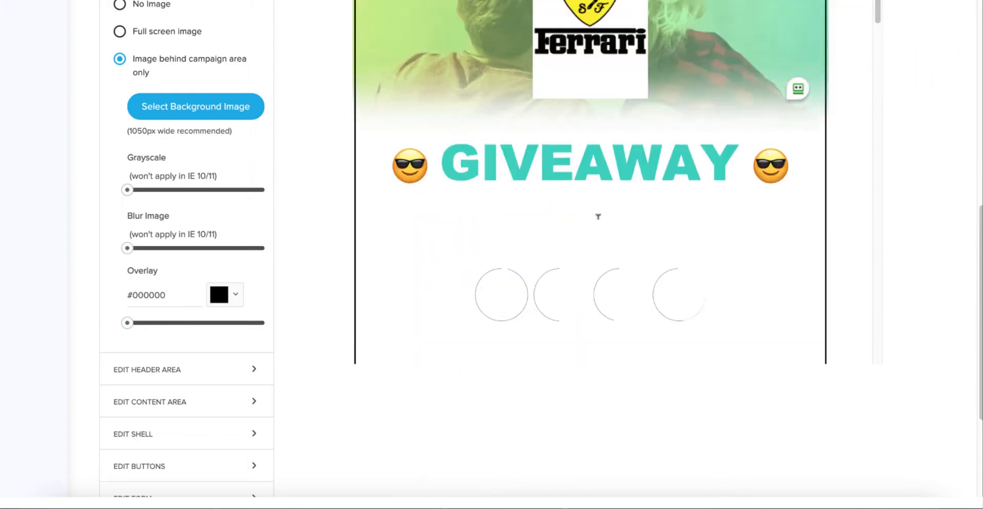
{"action": "scroll", "coordinate": [597, 215], "scroll_direction": "up", "scroll_amount": 5}
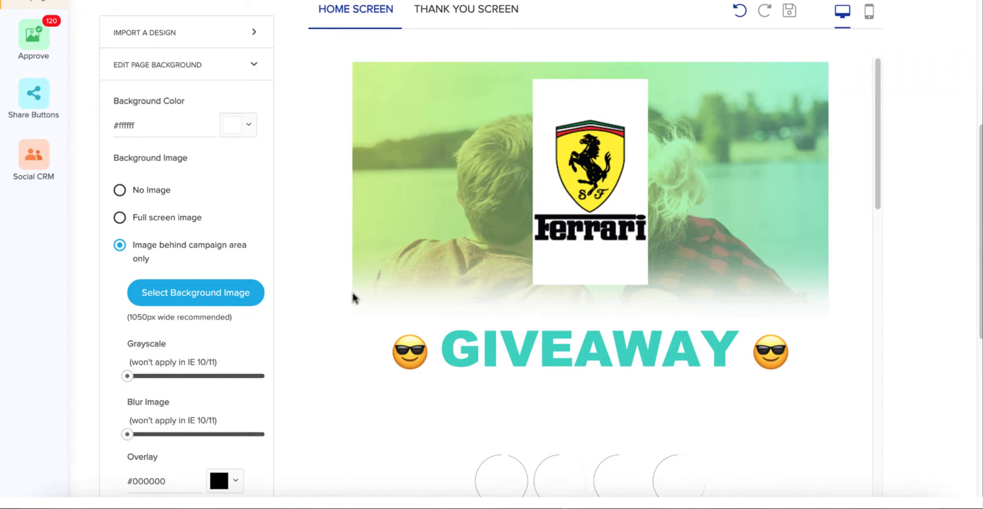
{"action": "scroll", "coordinate": [352, 312], "scroll_direction": "down", "scroll_amount": 5}
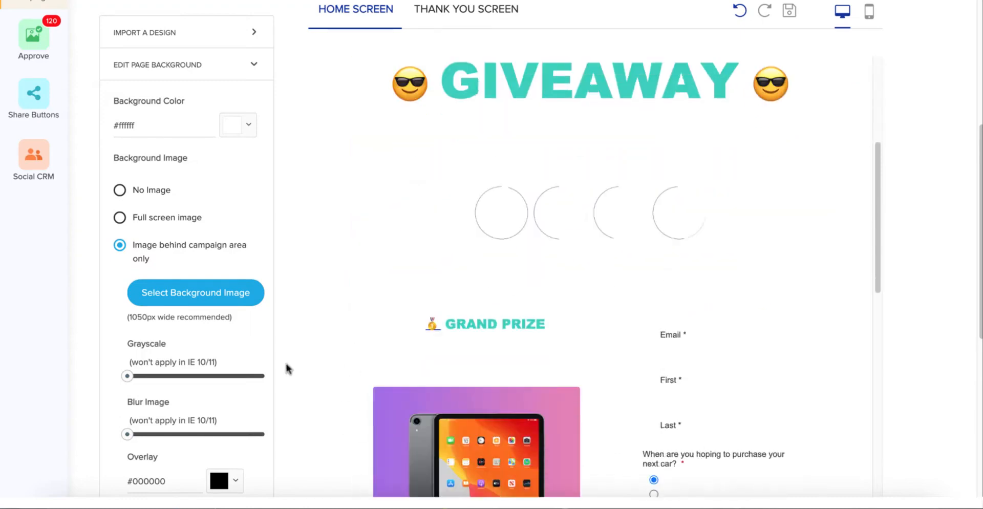
{"action": "scroll", "coordinate": [287, 374], "scroll_direction": "down", "scroll_amount": 2}
{"action": "scroll", "coordinate": [287, 379], "scroll_direction": "down", "scroll_amount": 1}
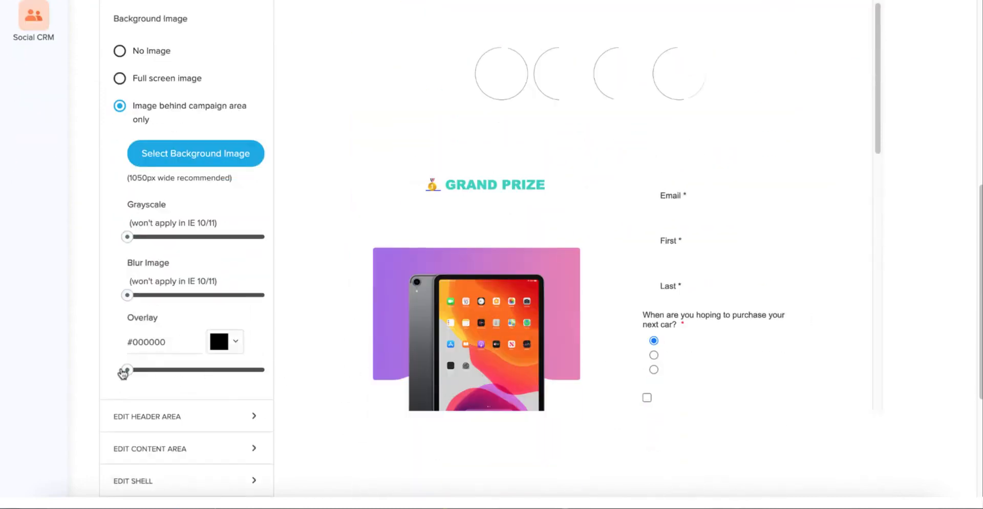
Try the #000000 overlay at about 30% strength behind the campaign area and review the prize sections
{"action": "left_click_drag", "start_coordinate": [152, 372], "coordinate": [173, 373]}
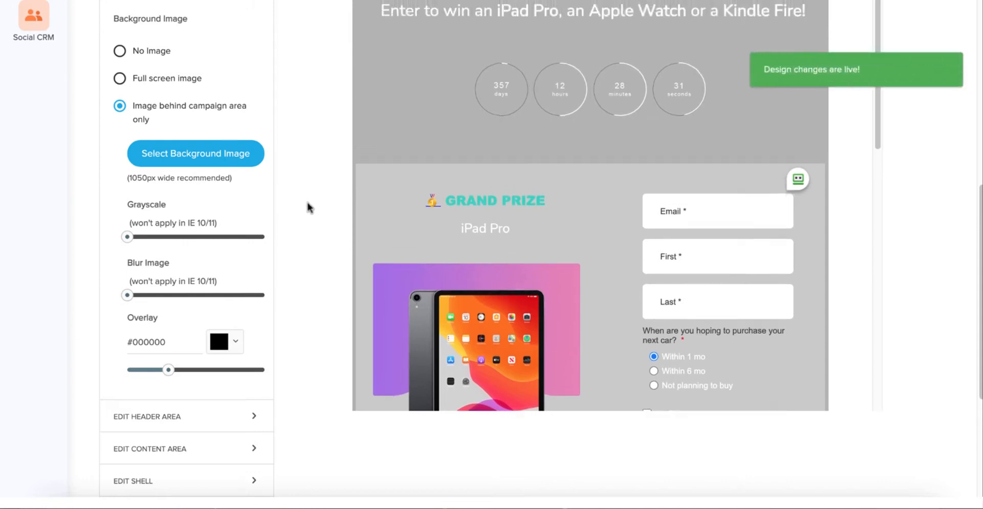
{"action": "scroll", "coordinate": [371, 176], "scroll_direction": "down", "scroll_amount": 4}
{"action": "scroll", "coordinate": [431, 213], "scroll_direction": "down", "scroll_amount": 8}
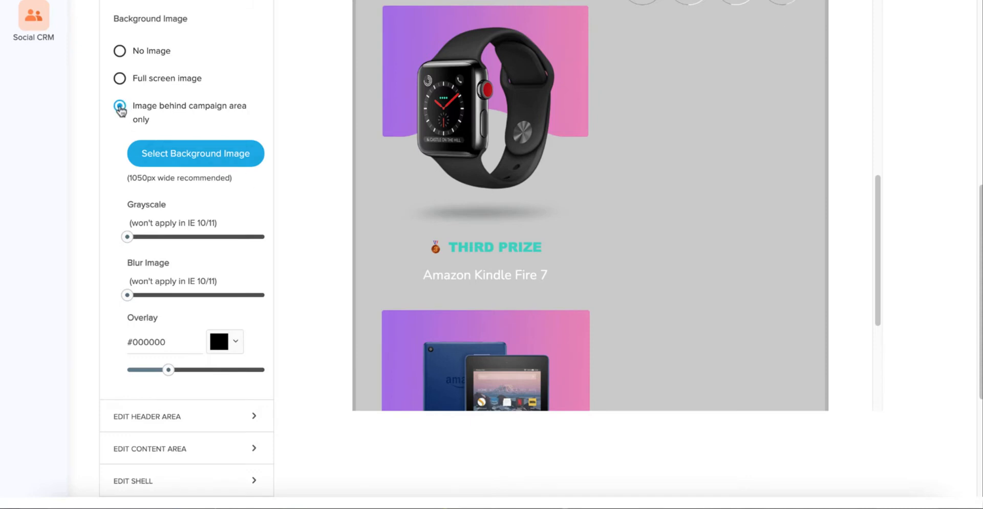
Switch the page background back to the full screen image
{"action": "scroll", "coordinate": [120, 109], "scroll_direction": "up", "scroll_amount": 2}
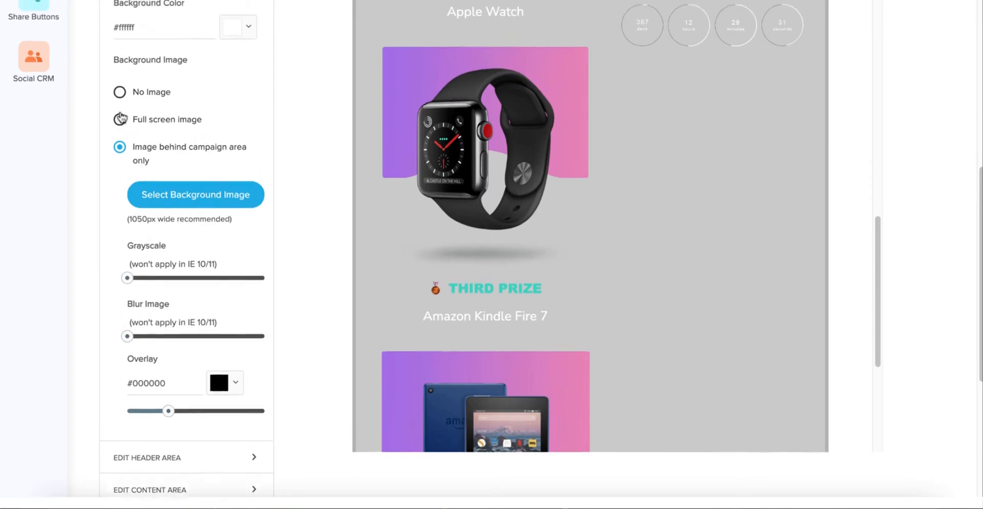
{"action": "scroll", "coordinate": [121, 119], "scroll_direction": "up", "scroll_amount": 1}
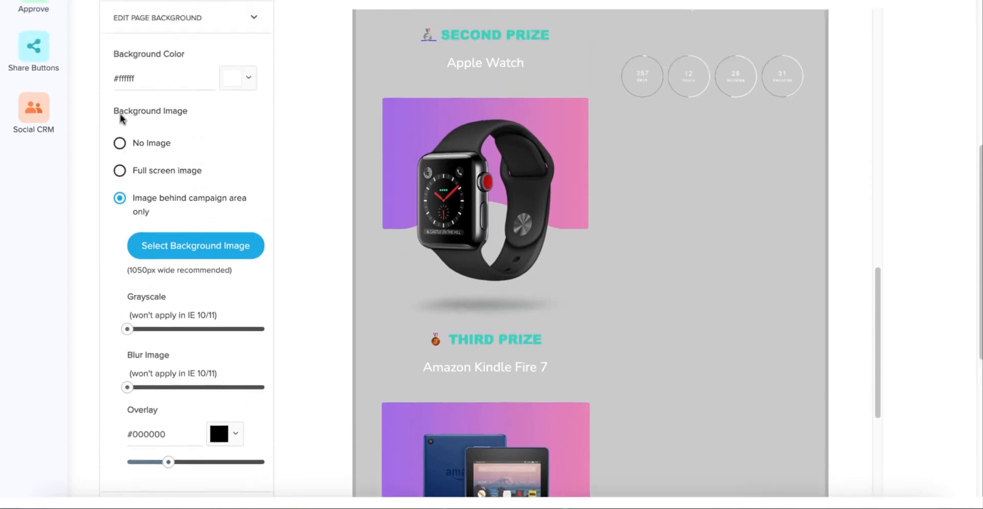
{"action": "left_click", "coordinate": [120, 171]}
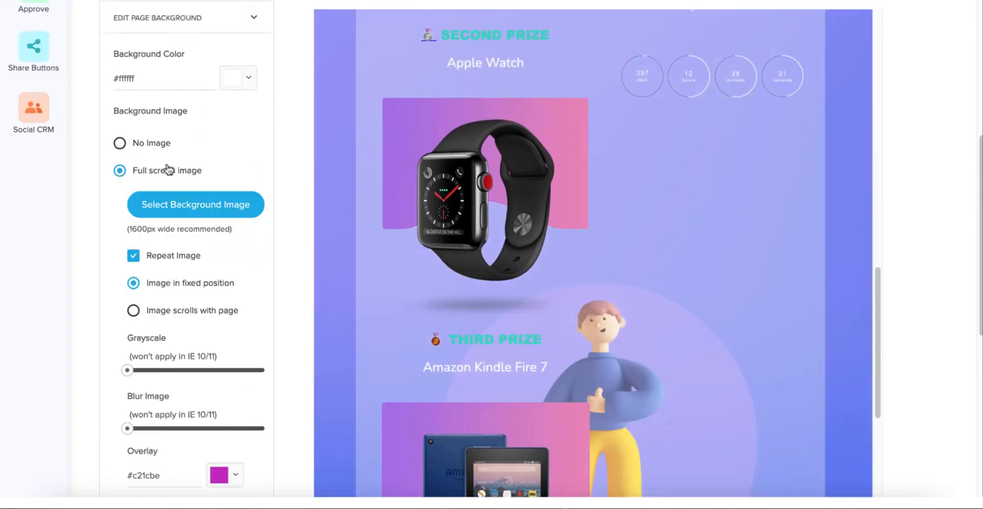
Open the header area settings and examine the designed header's logo, giveaway title and countdown timer in the preview
{"action": "scroll", "coordinate": [237, 207], "scroll_direction": "down", "scroll_amount": 1}
{"action": "scroll", "coordinate": [237, 207], "scroll_direction": "down", "scroll_amount": 2}
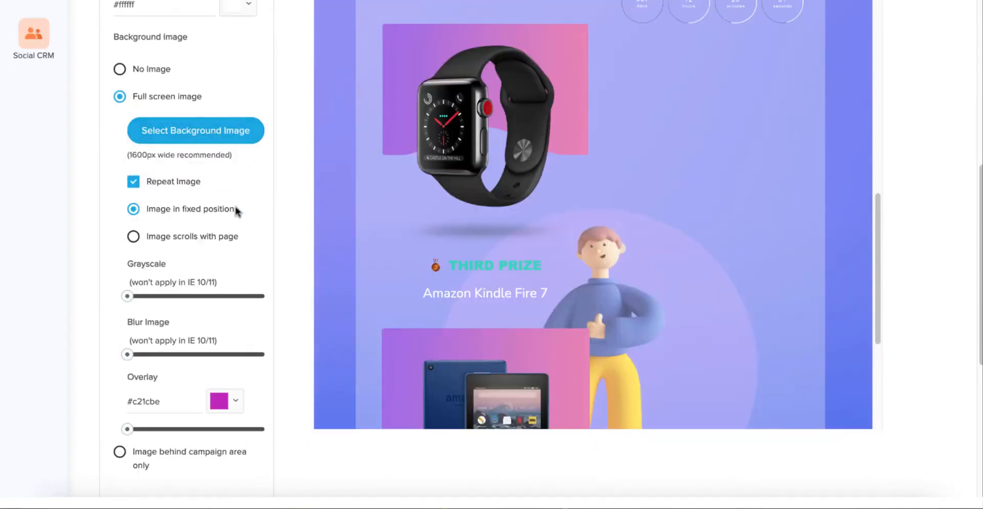
{"action": "scroll", "coordinate": [233, 207], "scroll_direction": "down", "scroll_amount": 3}
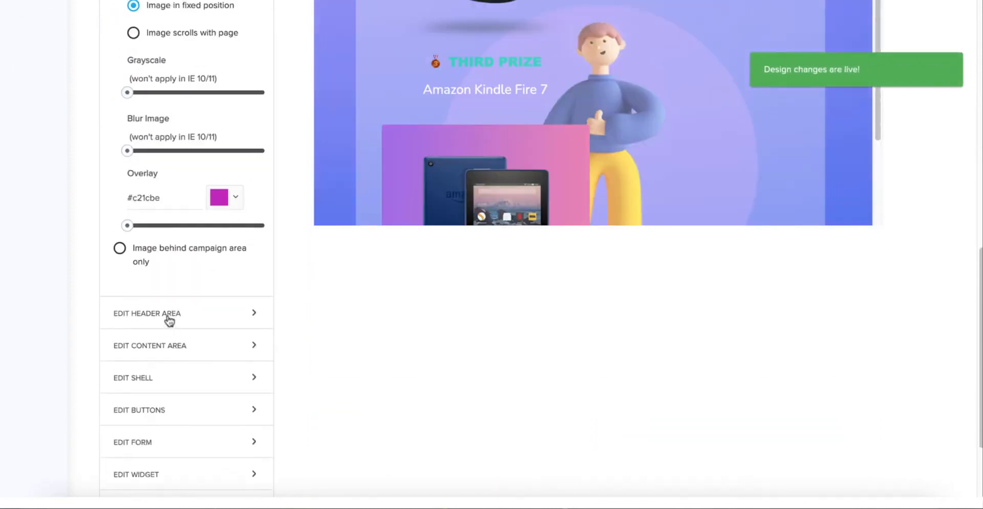
{"action": "left_click", "coordinate": [170, 322]}
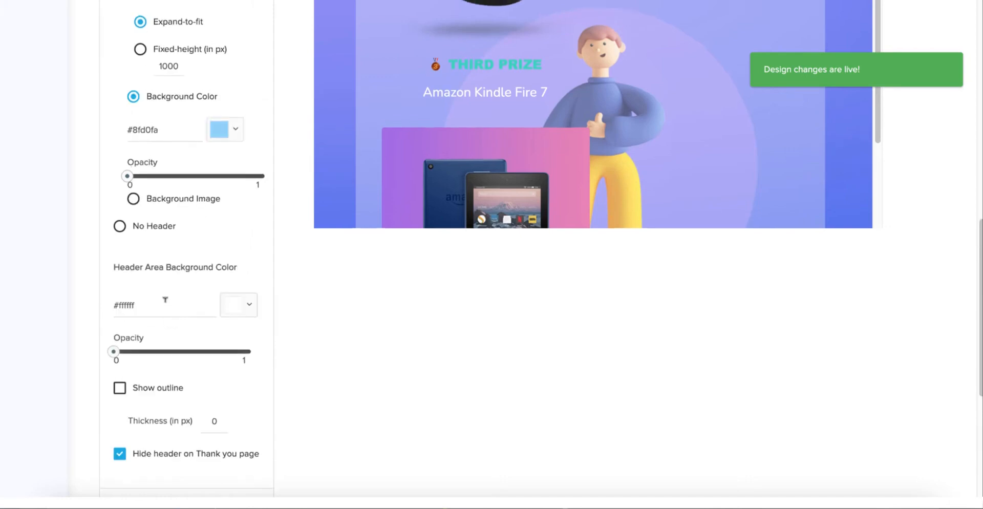
{"action": "scroll", "coordinate": [165, 300], "scroll_direction": "up", "scroll_amount": 5}
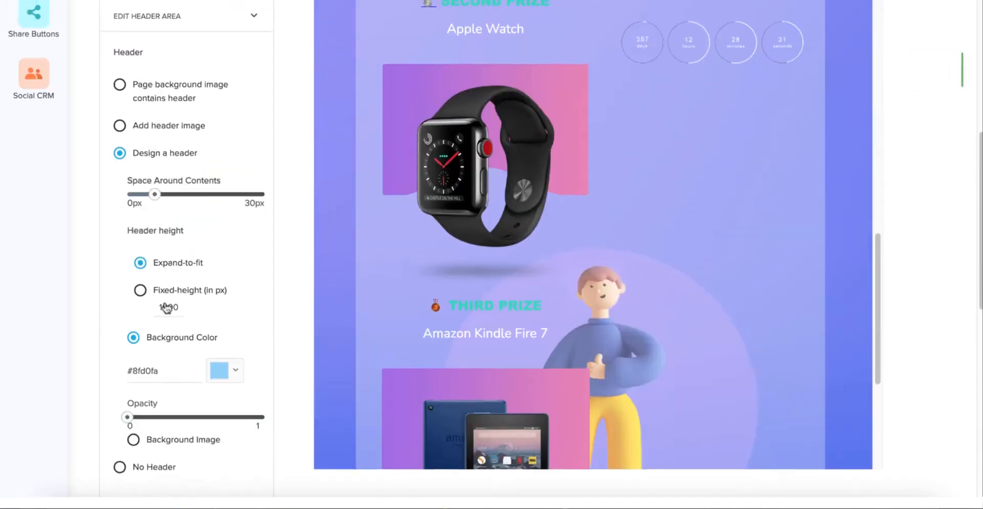
{"action": "scroll", "coordinate": [165, 302], "scroll_direction": "up", "scroll_amount": 2}
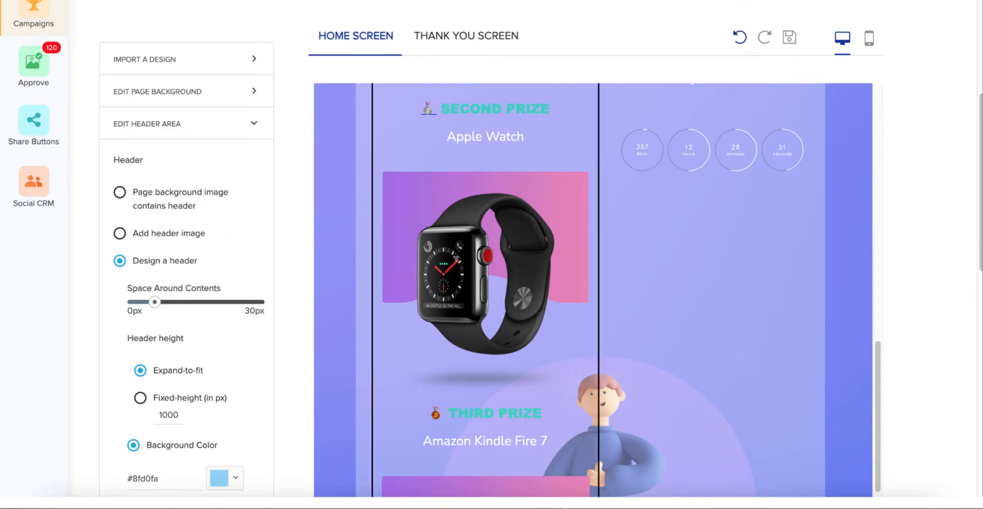
{"action": "scroll", "coordinate": [458, 258], "scroll_direction": "up", "scroll_amount": 13}
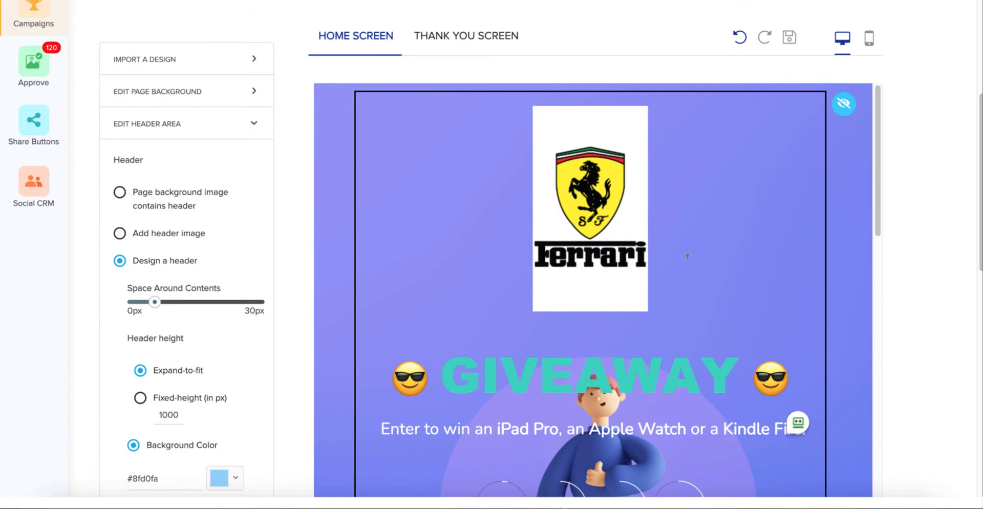
{"action": "left_click", "coordinate": [661, 374]}
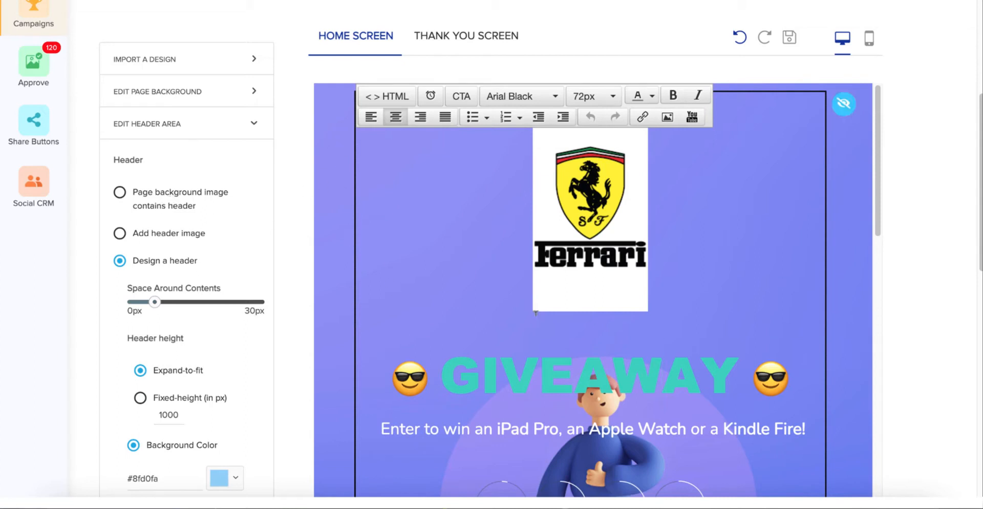
{"action": "scroll", "coordinate": [483, 295], "scroll_direction": "down", "scroll_amount": 4}
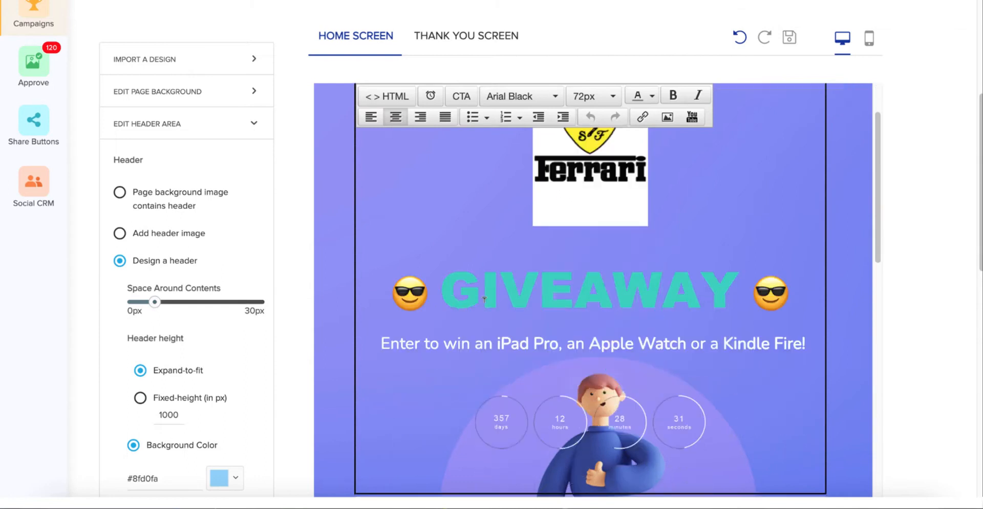
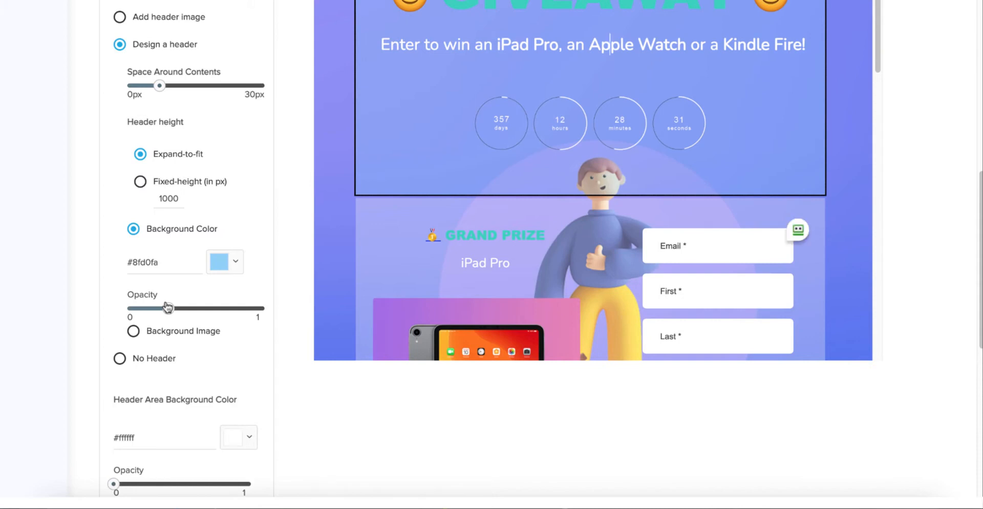
Set the opacity of the designed header's background colour to about 0.25 and review the header area's colour, opacity and outline options
{"action": "mouse_move", "coordinate": [167, 307]}
{"action": "left_mouse_down"}
{"action": "mouse_move", "coordinate": [221, 302]}
{"action": "mouse_move", "coordinate": [161, 307]}
{"action": "left_mouse_up"}
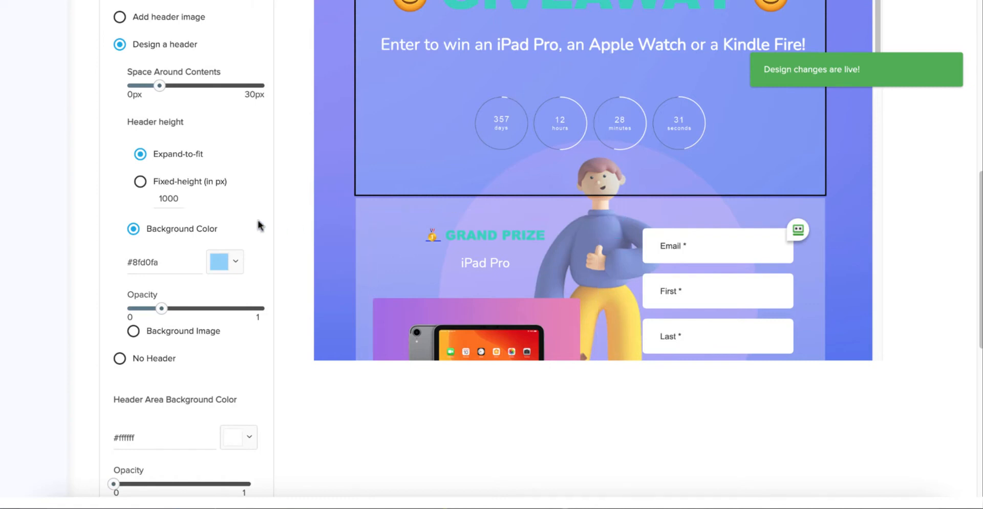
{"action": "scroll", "coordinate": [256, 235], "scroll_direction": "down", "scroll_amount": 2}
{"action": "scroll", "coordinate": [255, 239], "scroll_direction": "down", "scroll_amount": 1}
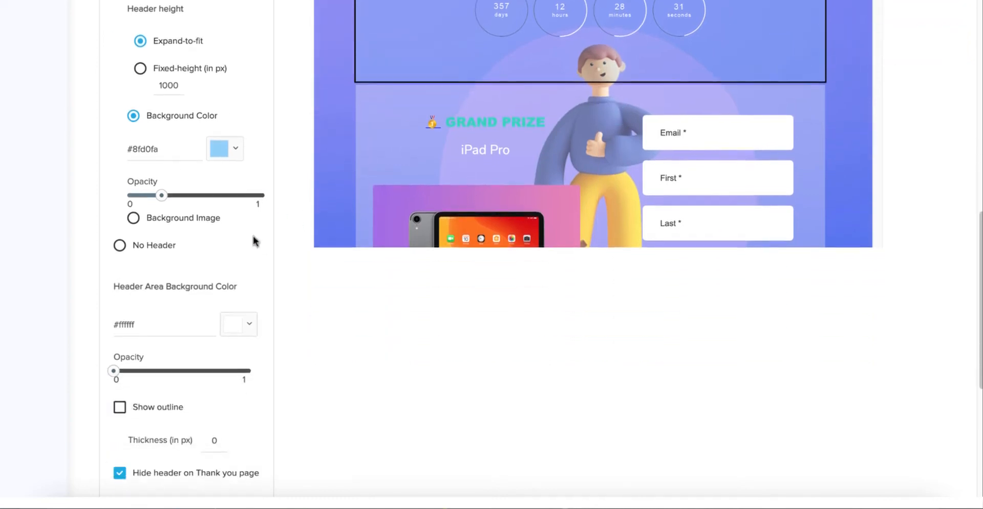
{"action": "scroll", "coordinate": [143, 292], "scroll_direction": "down", "scroll_amount": 2}
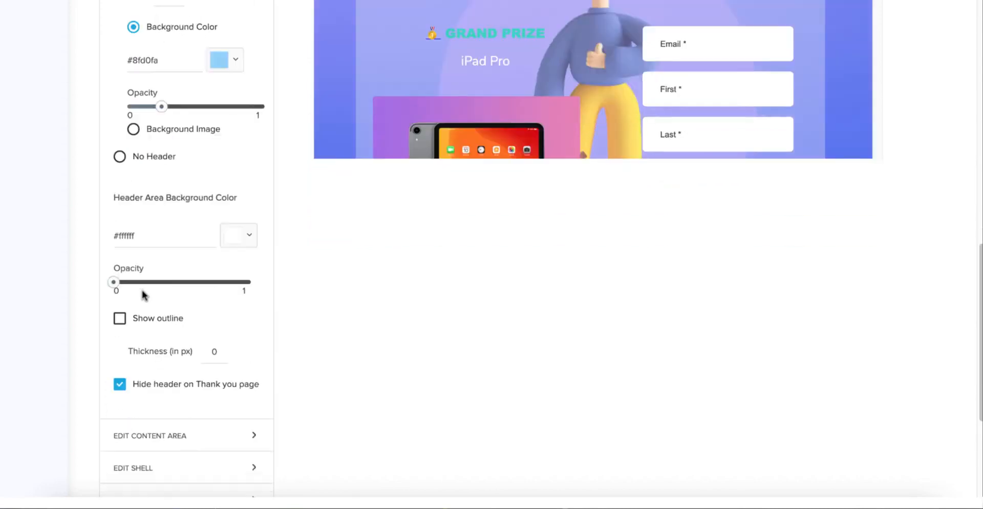
{"action": "scroll", "coordinate": [241, 193], "scroll_direction": "up", "scroll_amount": 5}
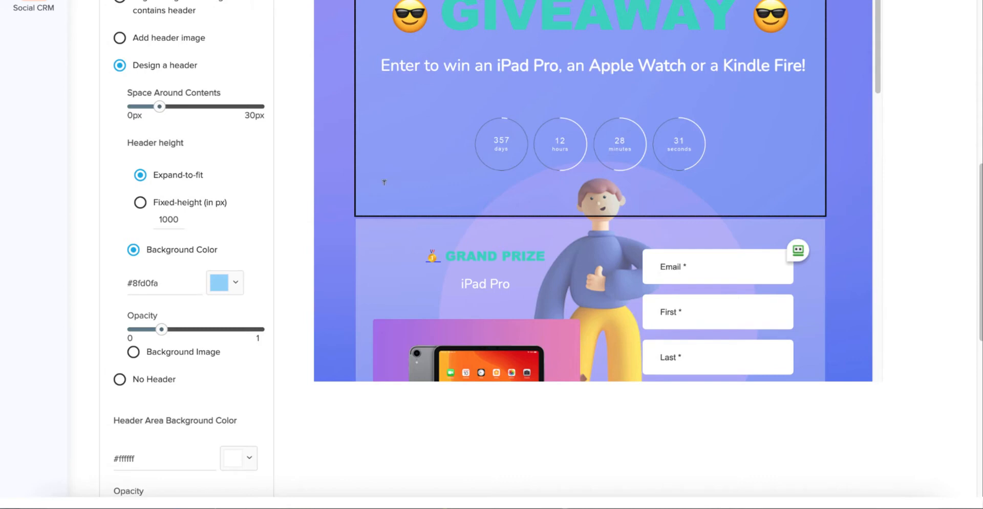
{"action": "scroll", "coordinate": [226, 286], "scroll_direction": "down", "scroll_amount": 1}
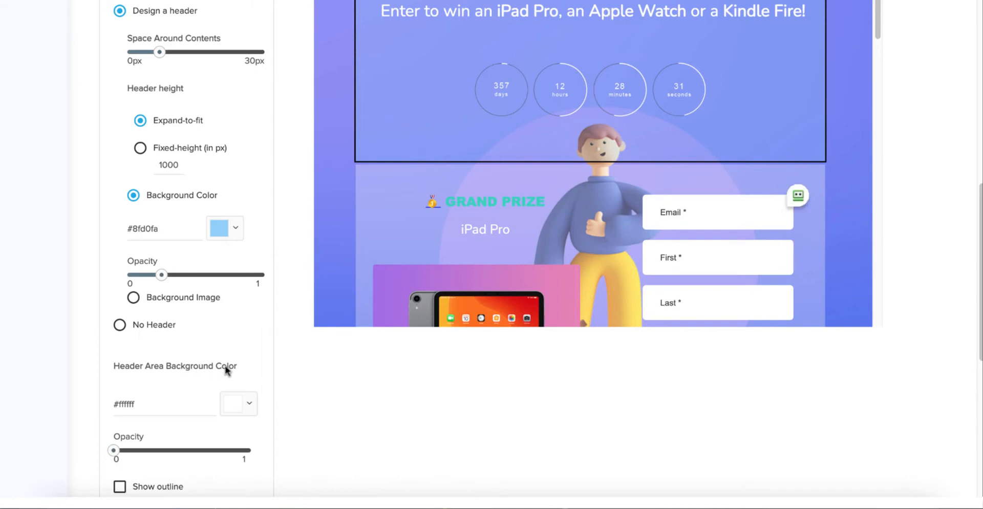
{"action": "scroll", "coordinate": [214, 378], "scroll_direction": "down", "scroll_amount": 1}
{"action": "scroll", "coordinate": [184, 330], "scroll_direction": "down", "scroll_amount": 1}
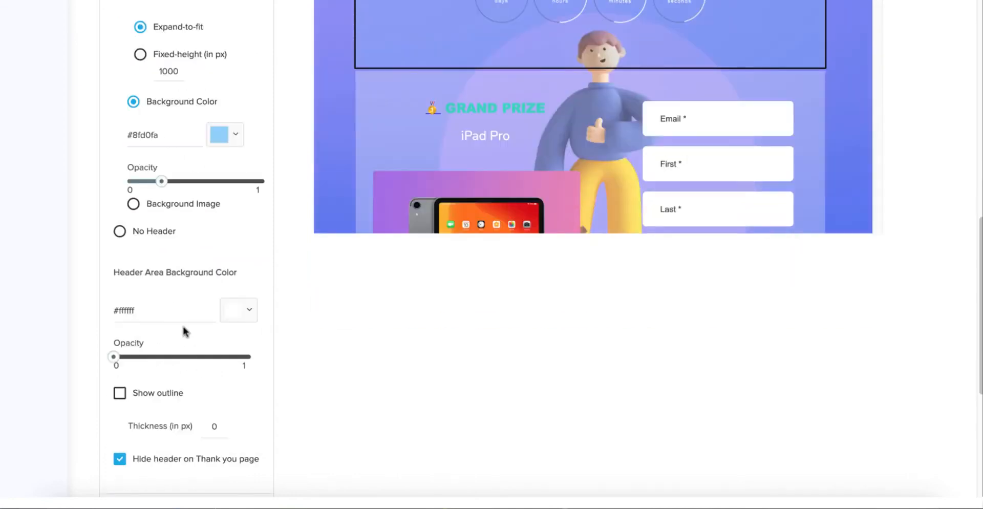
Review the option that hides the header on the Thank you page and examine the thank you screen's preview
{"action": "scroll", "coordinate": [184, 328], "scroll_direction": "down", "scroll_amount": 1}
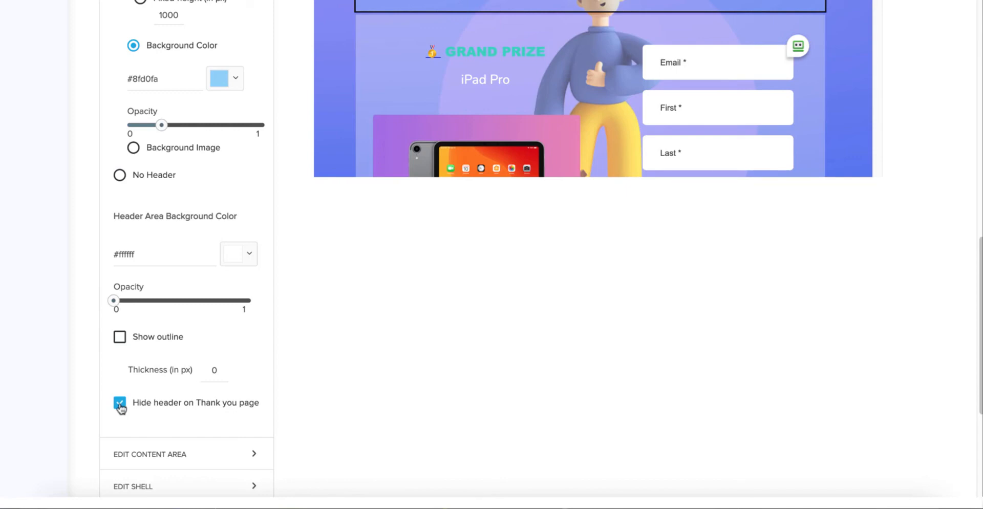
{"action": "scroll", "coordinate": [301, 266], "scroll_direction": "up", "scroll_amount": 10}
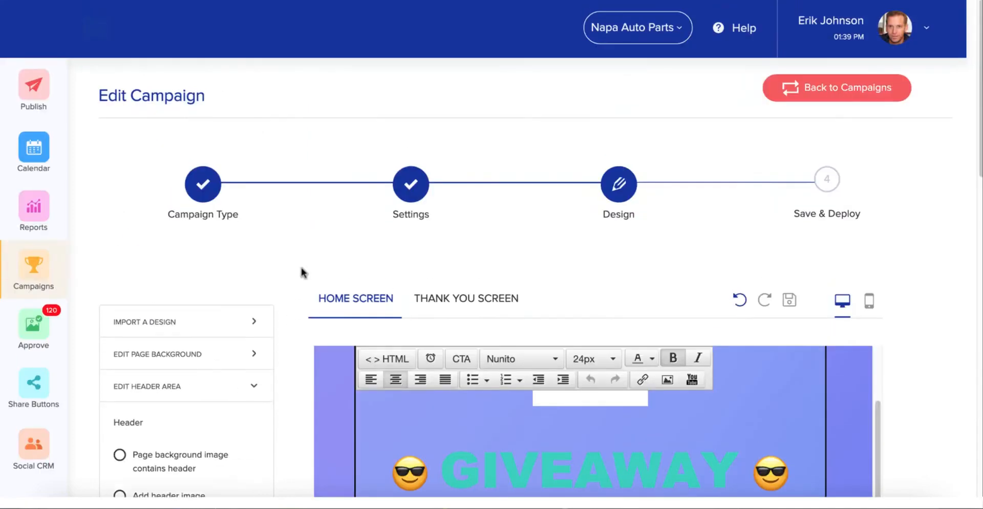
{"action": "scroll", "coordinate": [927, 343], "scroll_direction": "down", "scroll_amount": 5}
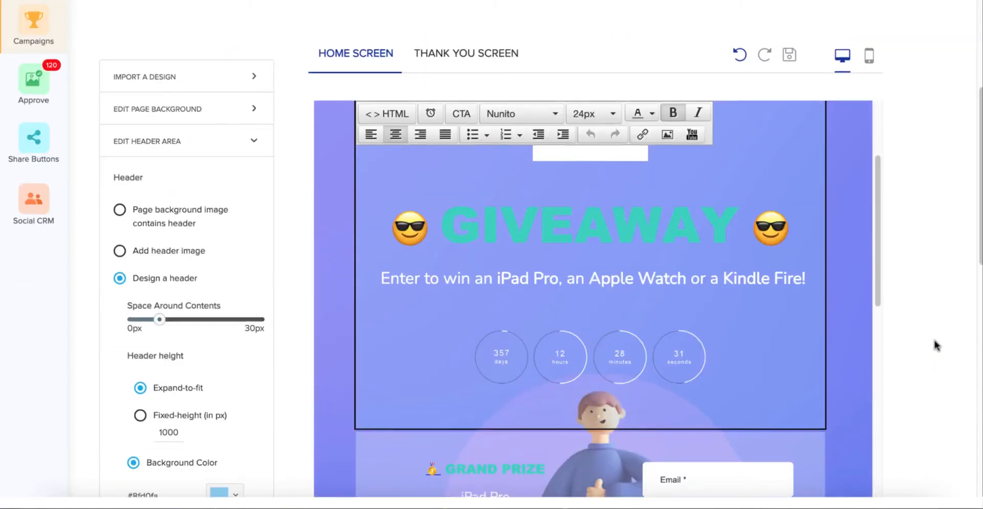
{"action": "left_click", "coordinate": [478, 54]}
{"action": "scroll", "coordinate": [558, 193], "scroll_direction": "up", "scroll_amount": 3}
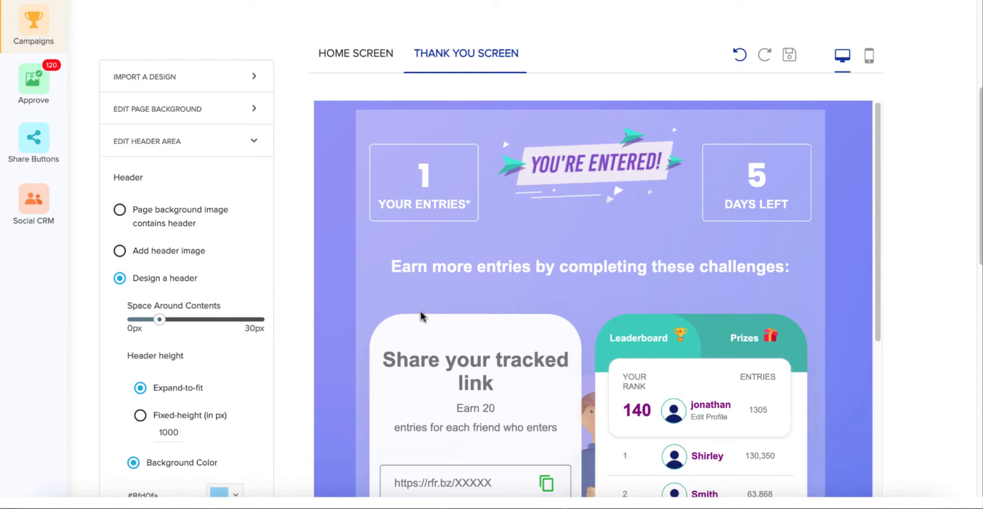
Open the content area settings and review the content block and "You're Entered" banner options
{"action": "scroll", "coordinate": [210, 345], "scroll_direction": "down", "scroll_amount": 10}
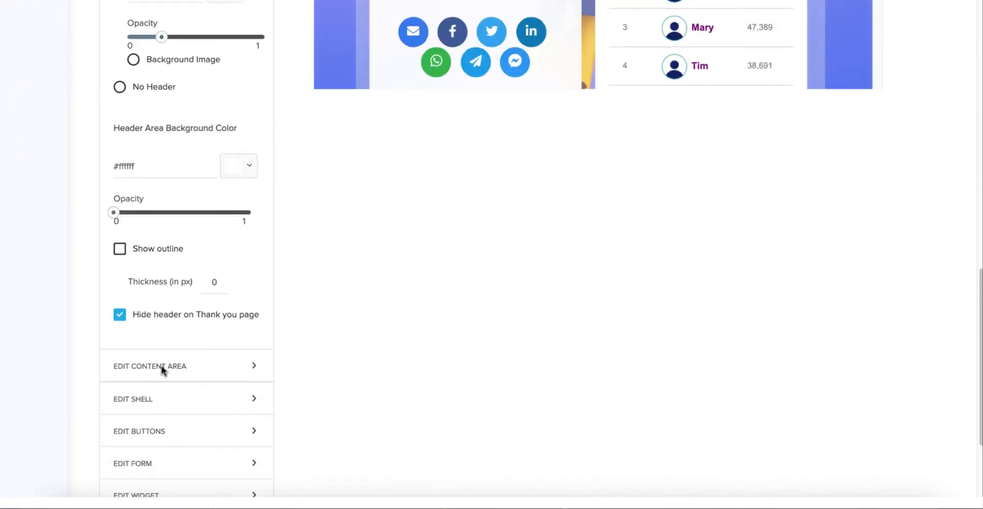
{"action": "left_click", "coordinate": [162, 369]}
{"action": "scroll", "coordinate": [190, 349], "scroll_direction": "up", "scroll_amount": 8}
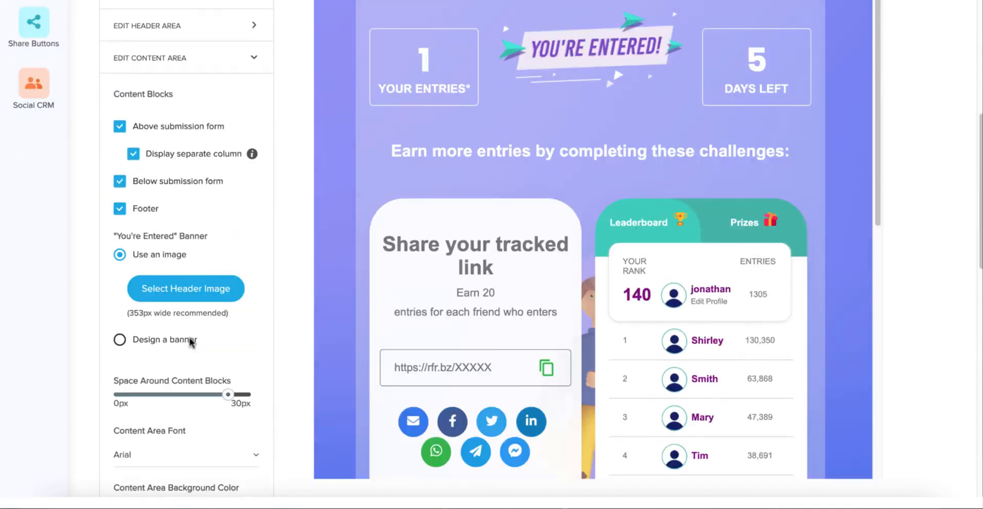
{"action": "scroll", "coordinate": [191, 344], "scroll_direction": "up", "scroll_amount": 1}
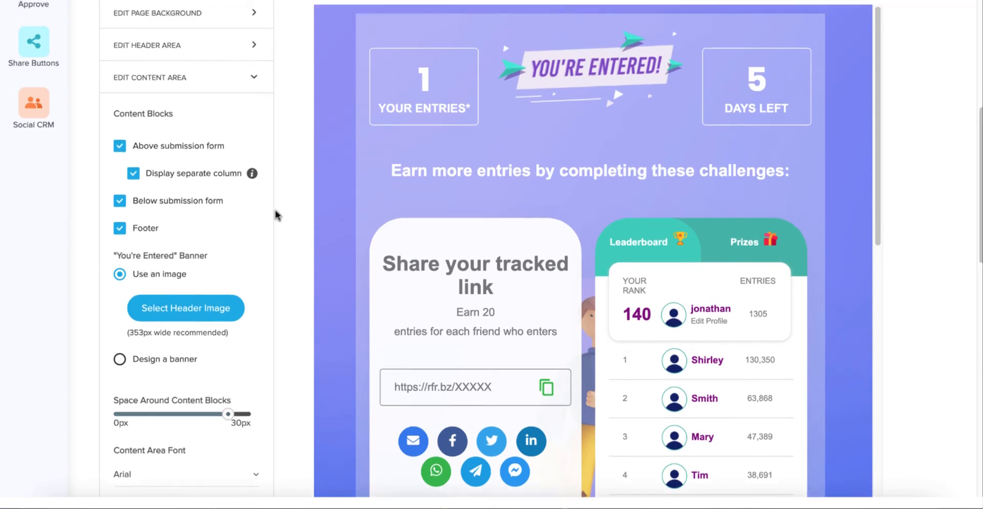
{"action": "scroll", "coordinate": [274, 219], "scroll_direction": "up", "scroll_amount": 2}
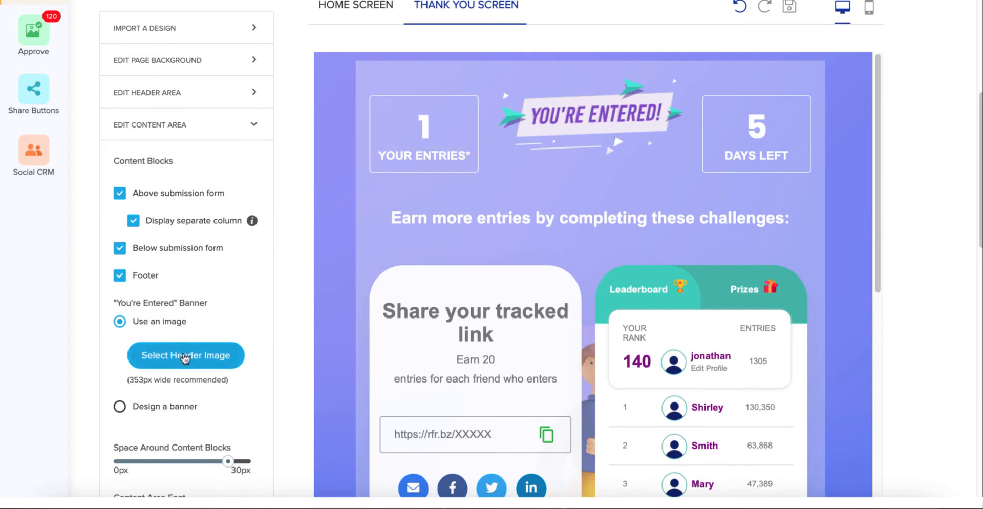
{"action": "scroll", "coordinate": [185, 358], "scroll_direction": "down", "scroll_amount": 1}
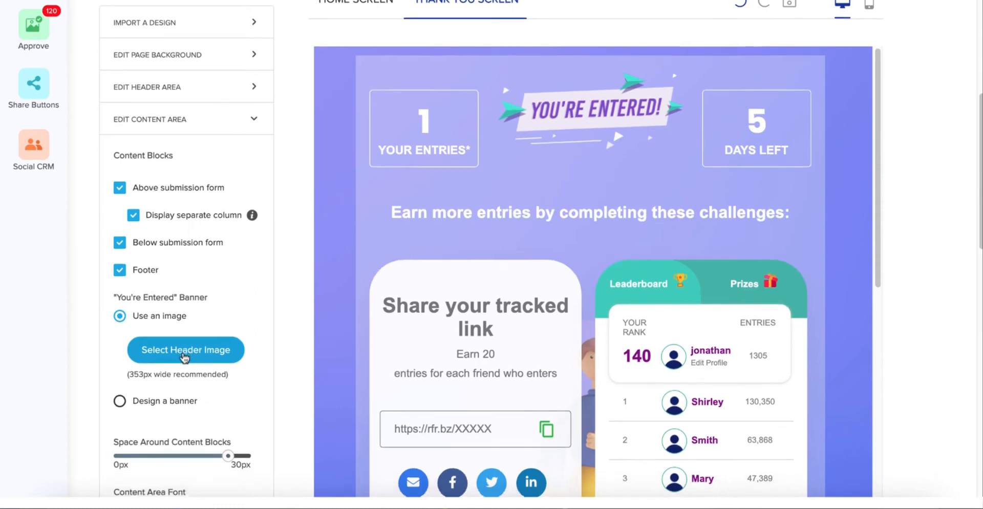
Try the designed version of the "You're Entered" banner, inspect its editing area and switch back to using an image
{"action": "left_click", "coordinate": [120, 402]}
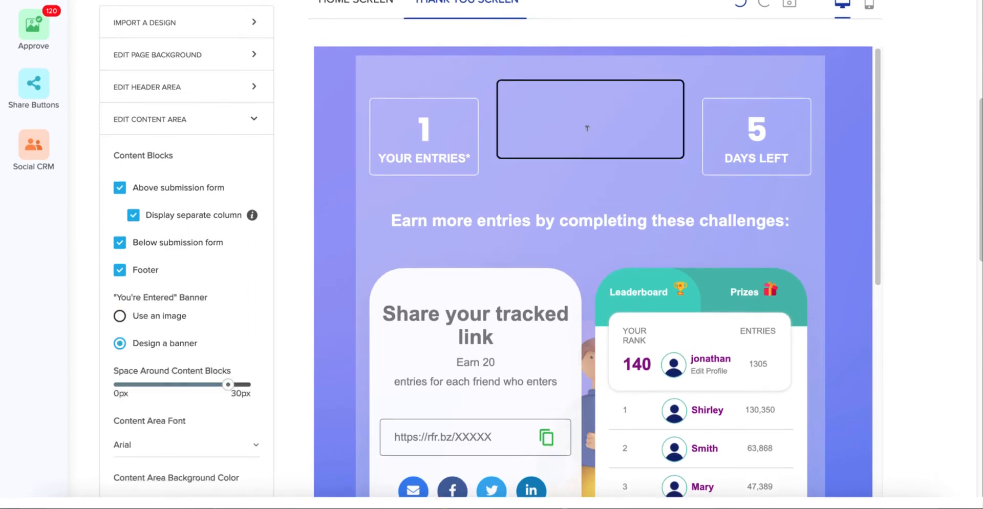
{"action": "left_click", "coordinate": [588, 128]}
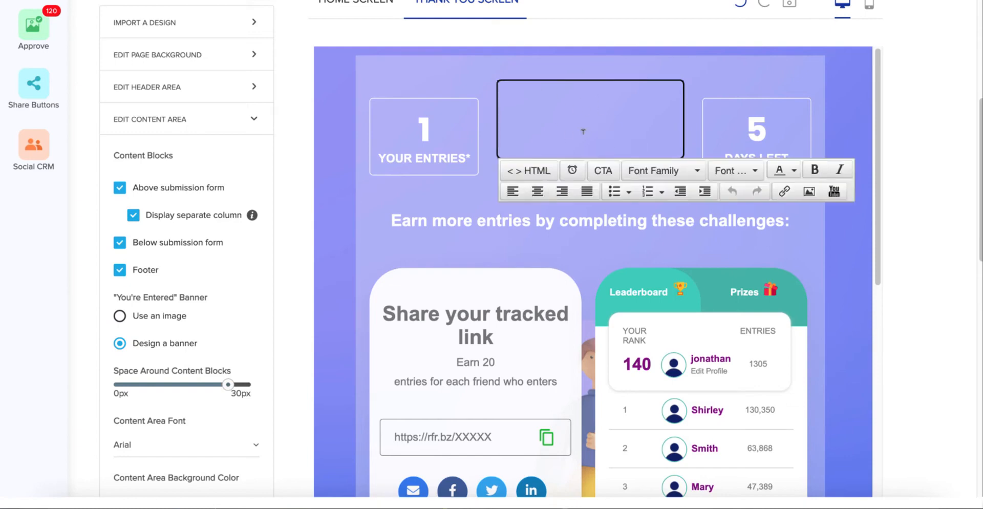
{"action": "left_click", "coordinate": [119, 316]}
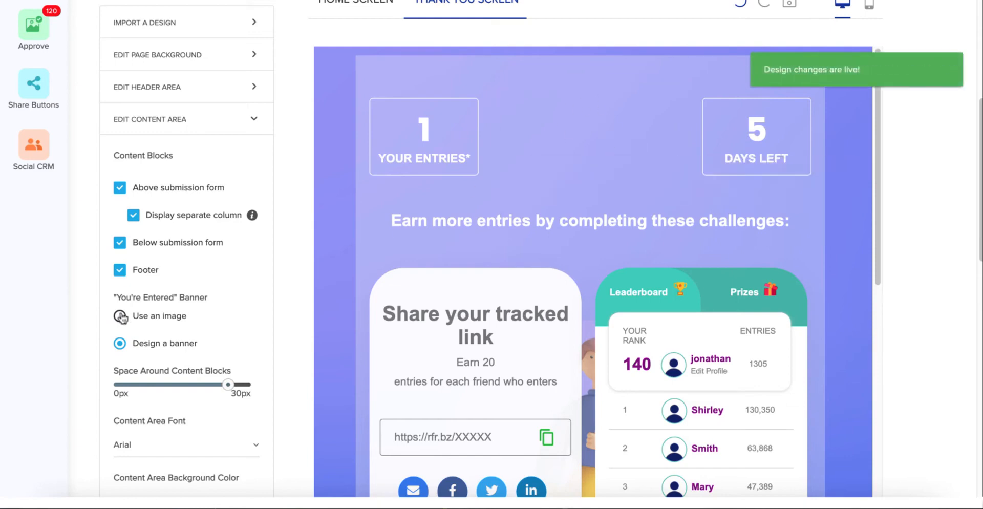
Reduce the space around content blocks to about 22px, checking the spacing on the home screen's prize sections and entry form
{"action": "scroll", "coordinate": [279, 235], "scroll_direction": "down", "scroll_amount": 2}
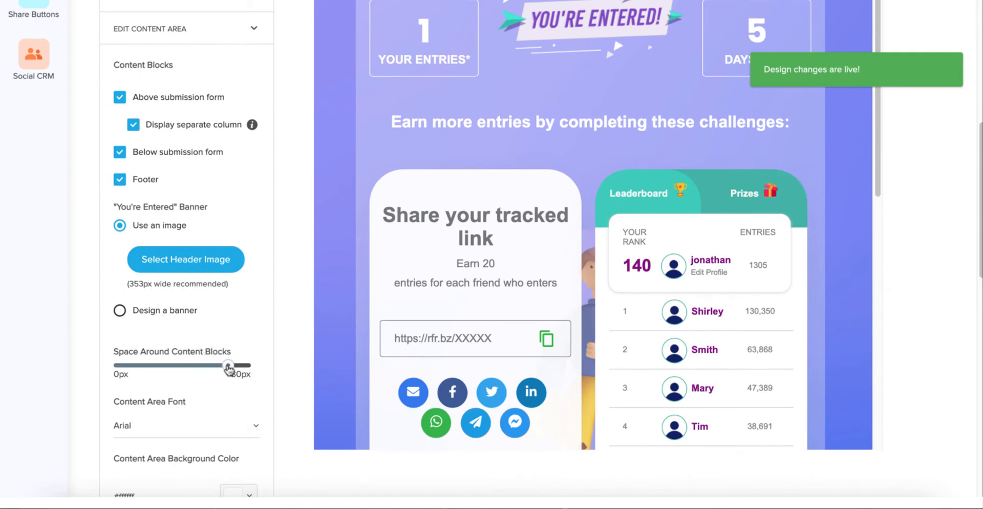
{"action": "mouse_move", "coordinate": [228, 369]}
{"action": "left_mouse_down"}
{"action": "mouse_move", "coordinate": [159, 369]}
{"action": "mouse_move", "coordinate": [211, 370]}
{"action": "left_mouse_up"}
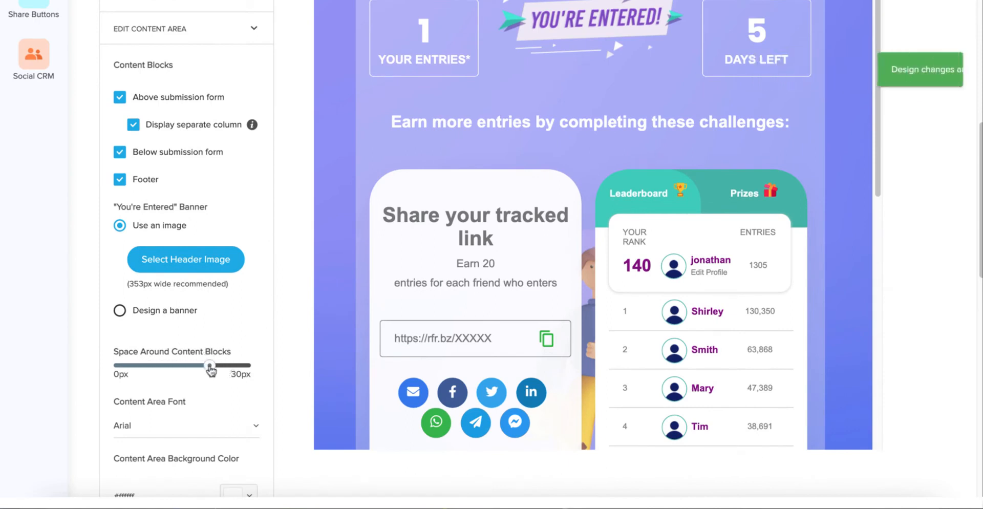
{"action": "scroll", "coordinate": [241, 186], "scroll_direction": "up", "scroll_amount": 4}
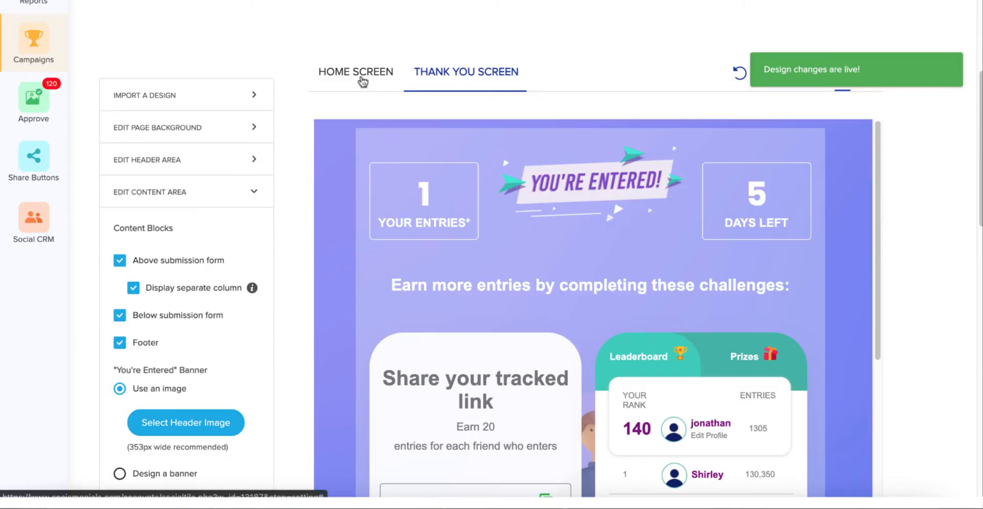
{"action": "left_click", "coordinate": [361, 80]}
{"action": "scroll", "coordinate": [200, 202], "scroll_direction": "down", "scroll_amount": 2}
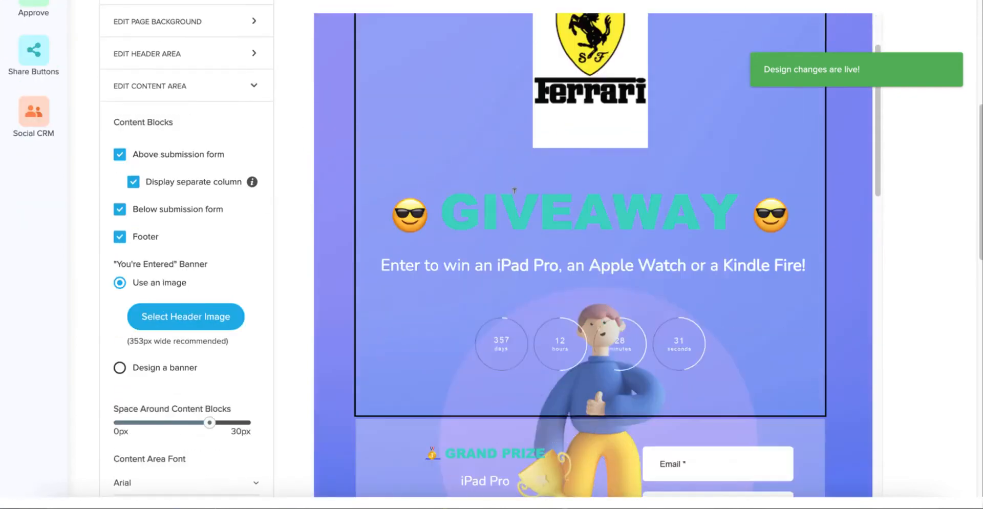
{"action": "scroll", "coordinate": [515, 190], "scroll_direction": "down", "scroll_amount": 6}
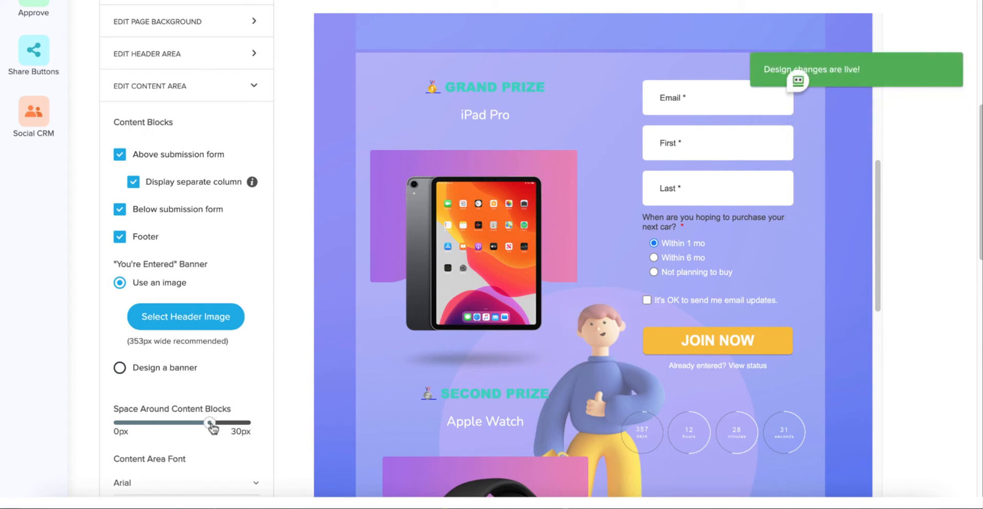
{"action": "mouse_move", "coordinate": [212, 427]}
{"action": "left_mouse_down"}
{"action": "mouse_move", "coordinate": [251, 423]}
{"action": "mouse_move", "coordinate": [114, 419]}
{"action": "mouse_move", "coordinate": [251, 423]}
{"action": "mouse_move", "coordinate": [214, 423]}
{"action": "left_mouse_up"}
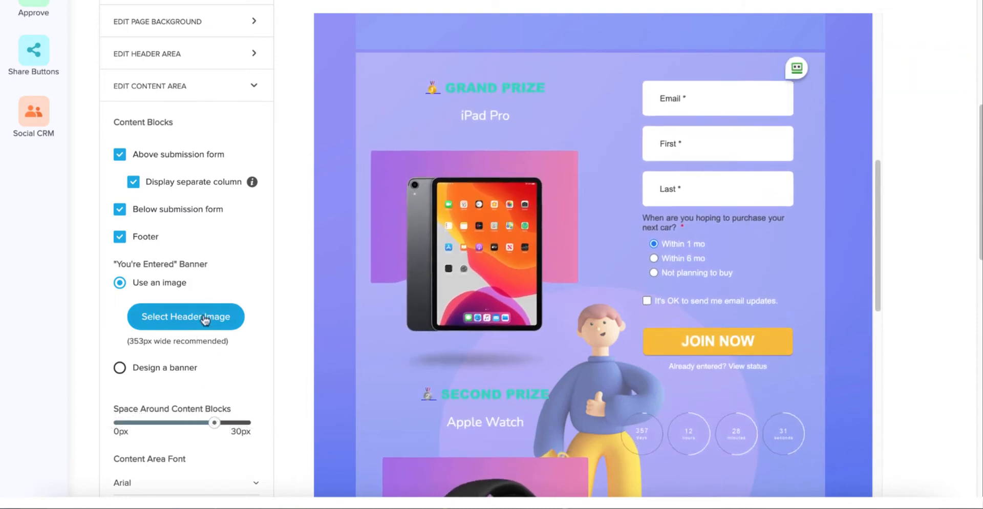
Center the iPad Pro image in the home screen's Grand Prize section
{"action": "left_click", "coordinate": [497, 228]}
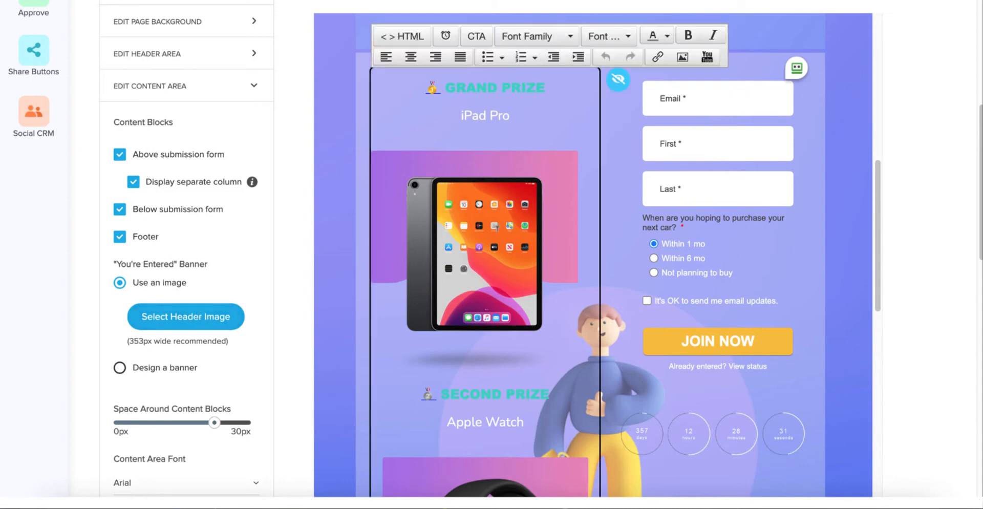
{"action": "left_click", "coordinate": [414, 59]}
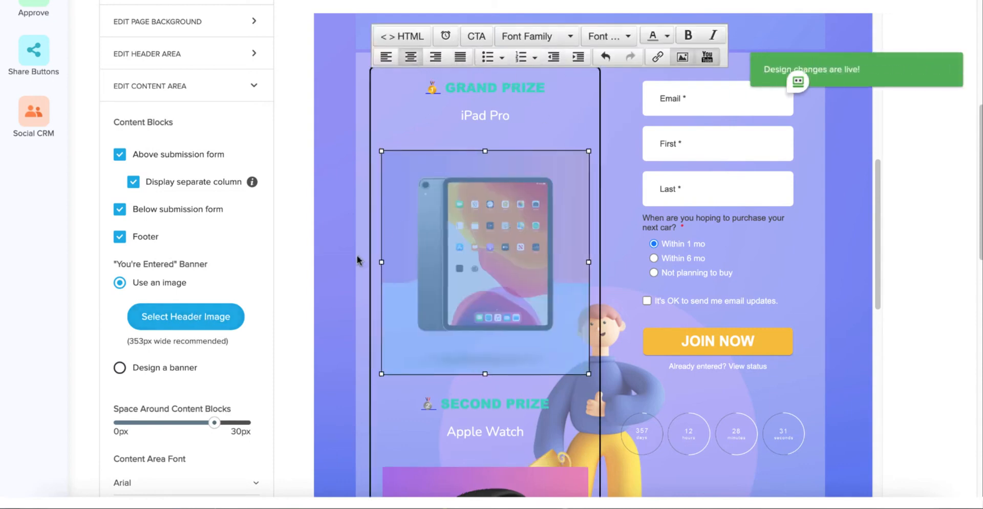
{"action": "left_click", "coordinate": [343, 252]}
Reopen the content area settings, try the background colour at opacity 1 and set its opacity to 0
{"action": "scroll", "coordinate": [171, 266], "scroll_direction": "down", "scroll_amount": 1}
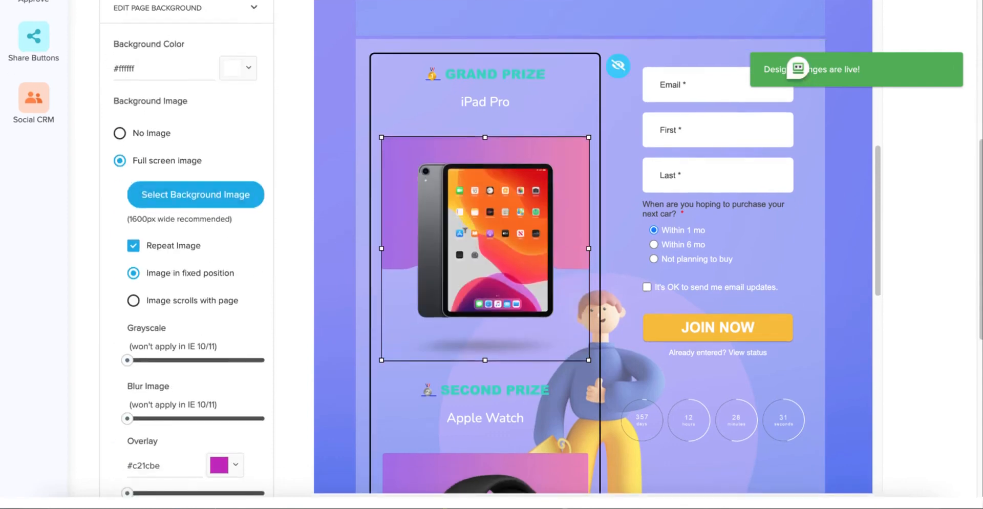
{"action": "scroll", "coordinate": [235, 263], "scroll_direction": "down", "scroll_amount": 4}
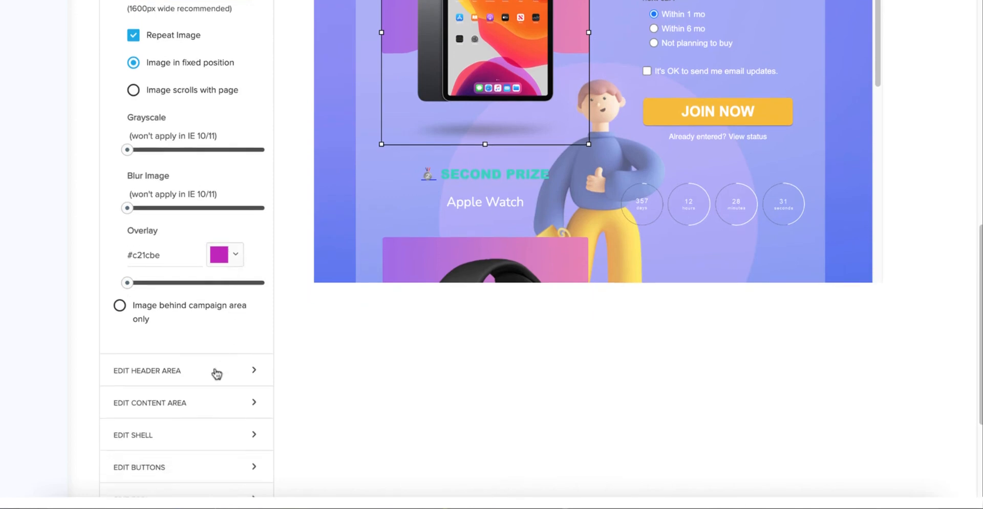
{"action": "left_click", "coordinate": [211, 402]}
{"action": "scroll", "coordinate": [220, 248], "scroll_direction": "down", "scroll_amount": 1}
{"action": "scroll", "coordinate": [220, 264], "scroll_direction": "down", "scroll_amount": 2}
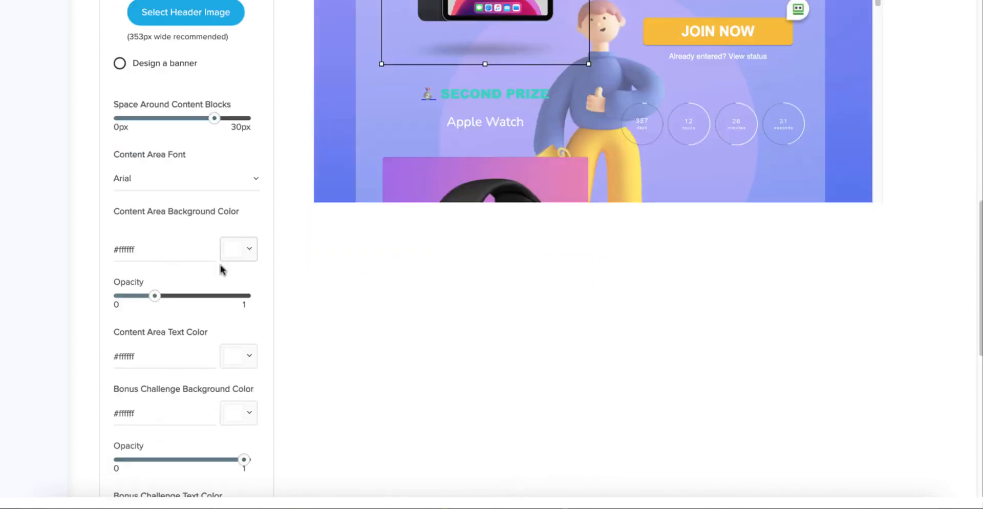
{"action": "scroll", "coordinate": [220, 184], "scroll_direction": "down", "scroll_amount": 1}
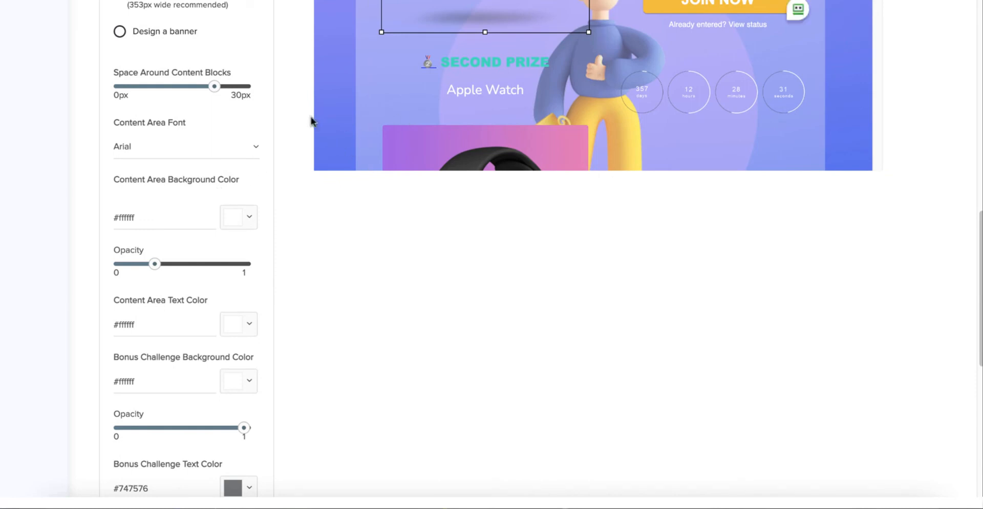
{"action": "scroll", "coordinate": [312, 122], "scroll_direction": "up", "scroll_amount": 1}
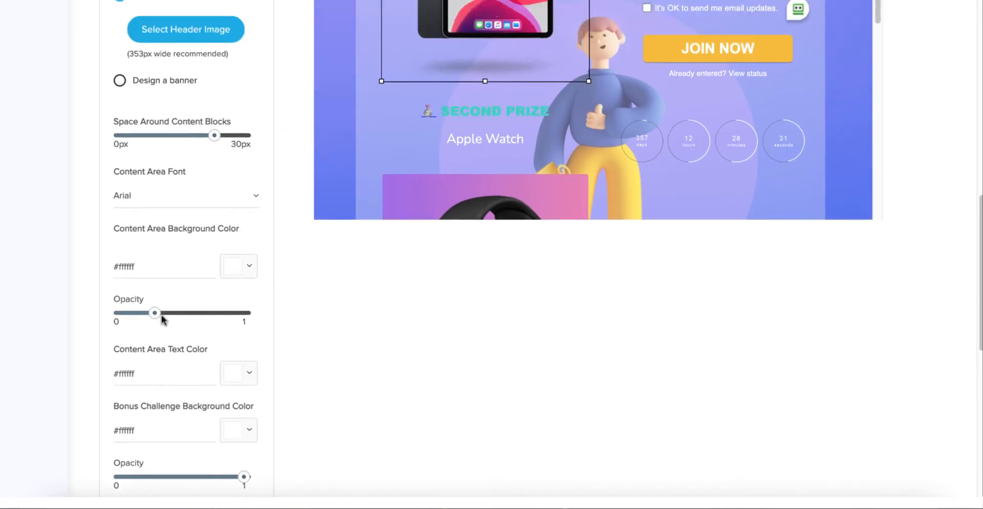
{"action": "left_click_drag", "start_coordinate": [156, 315], "coordinate": [272, 314]}
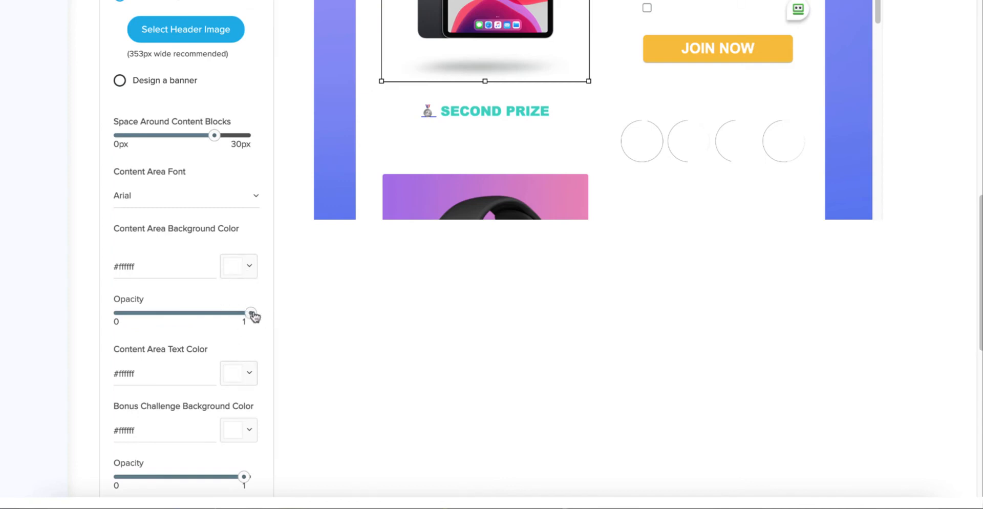
{"action": "left_click_drag", "start_coordinate": [241, 313], "coordinate": [115, 318]}
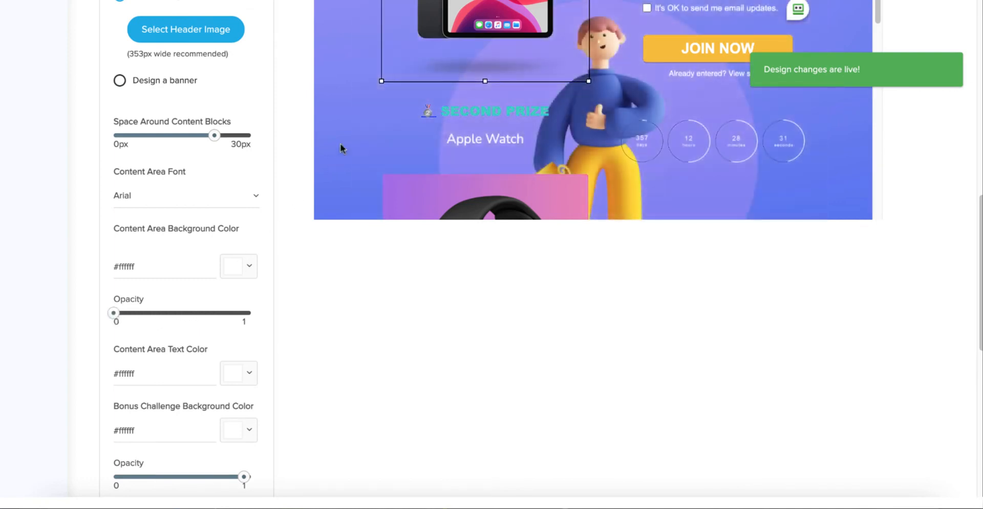
Examine the prize sections and entry form in the preview and review the content area's font, text, bonus challenge and leaderboard colour settings
{"action": "scroll", "coordinate": [325, 118], "scroll_direction": "up", "scroll_amount": 4}
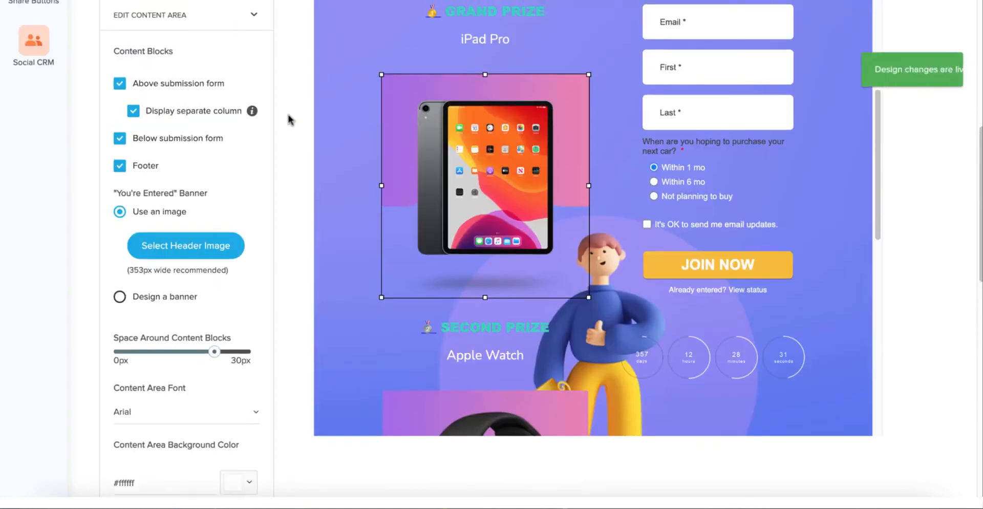
{"action": "scroll", "coordinate": [289, 120], "scroll_direction": "up", "scroll_amount": 1}
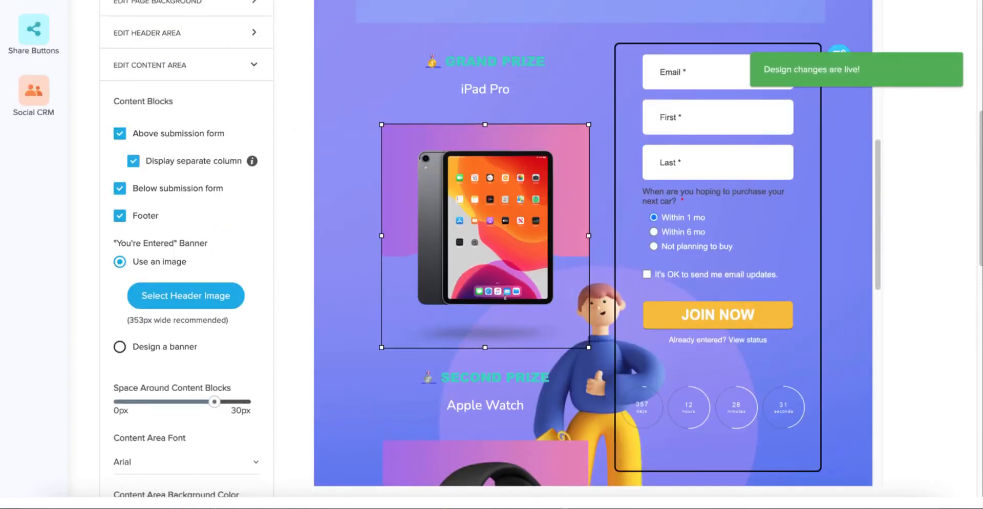
{"action": "scroll", "coordinate": [227, 290], "scroll_direction": "down", "scroll_amount": 1}
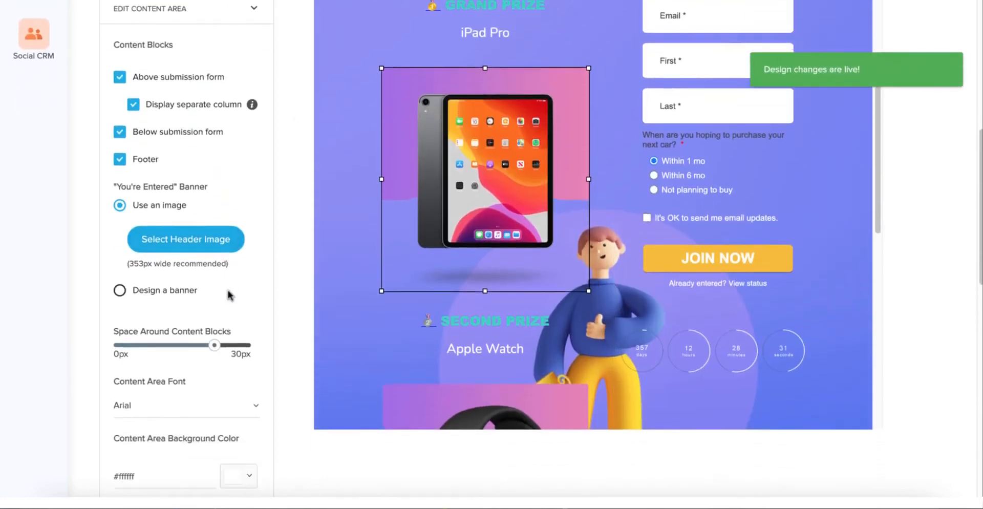
{"action": "scroll", "coordinate": [229, 295], "scroll_direction": "down", "scroll_amount": 3}
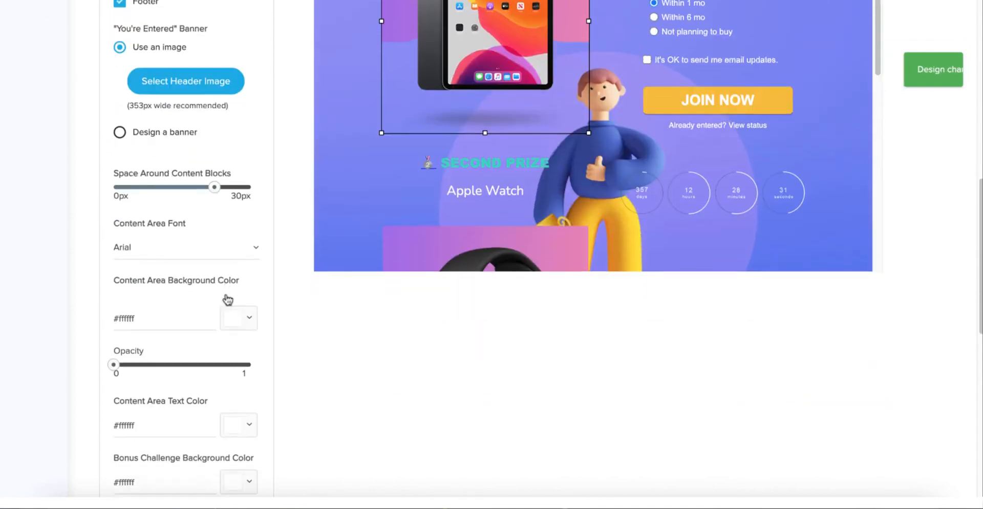
{"action": "scroll", "coordinate": [228, 300], "scroll_direction": "down", "scroll_amount": 1}
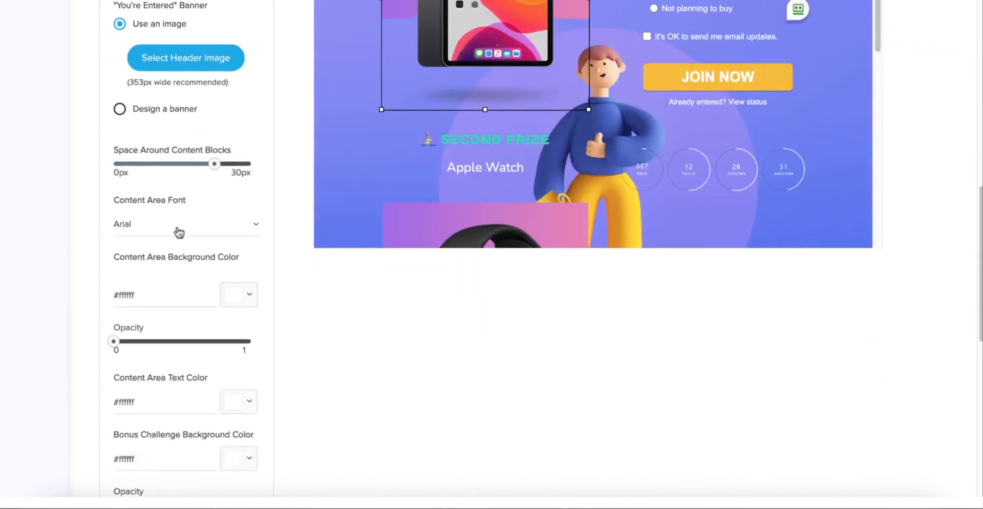
{"action": "scroll", "coordinate": [143, 290], "scroll_direction": "down", "scroll_amount": 2}
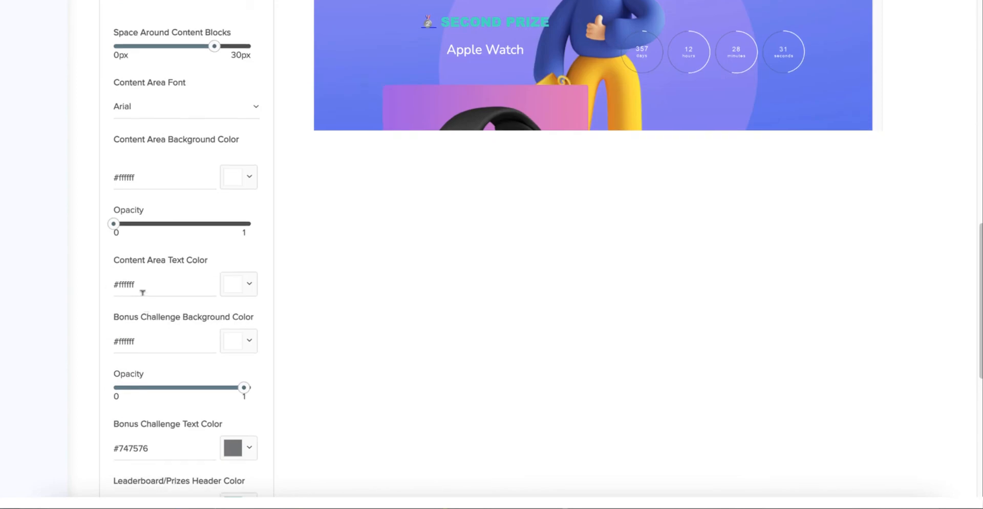
{"action": "scroll", "coordinate": [154, 286], "scroll_direction": "down", "scroll_amount": 2}
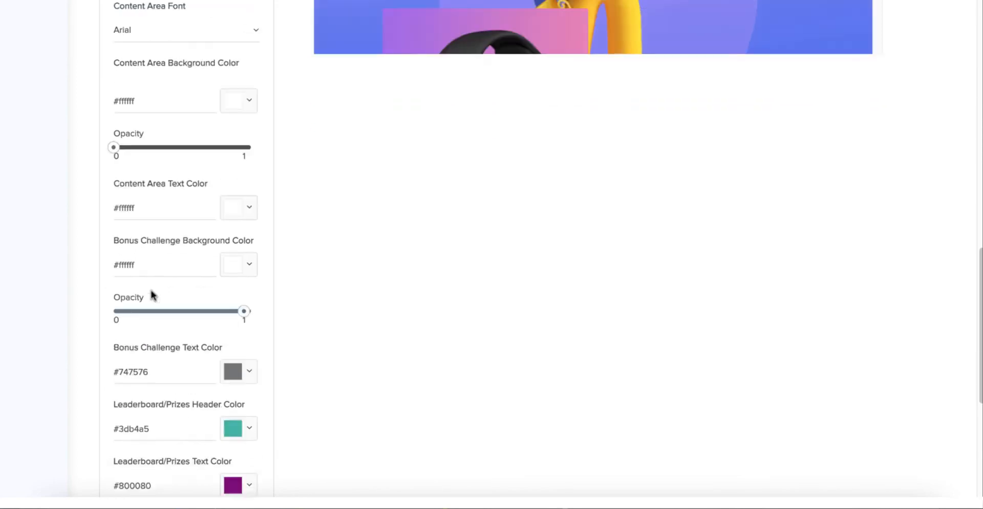
{"action": "scroll", "coordinate": [146, 267], "scroll_direction": "down", "scroll_amount": 1}
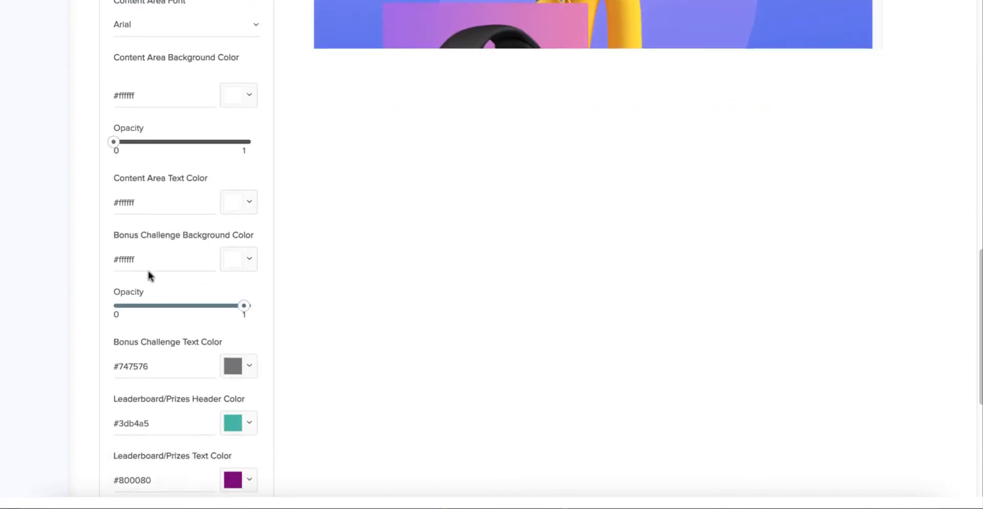
Review the remaining content area colour settings and open the shell settings, comparing them with the home screen preview
{"action": "scroll", "coordinate": [146, 274], "scroll_direction": "down", "scroll_amount": 2}
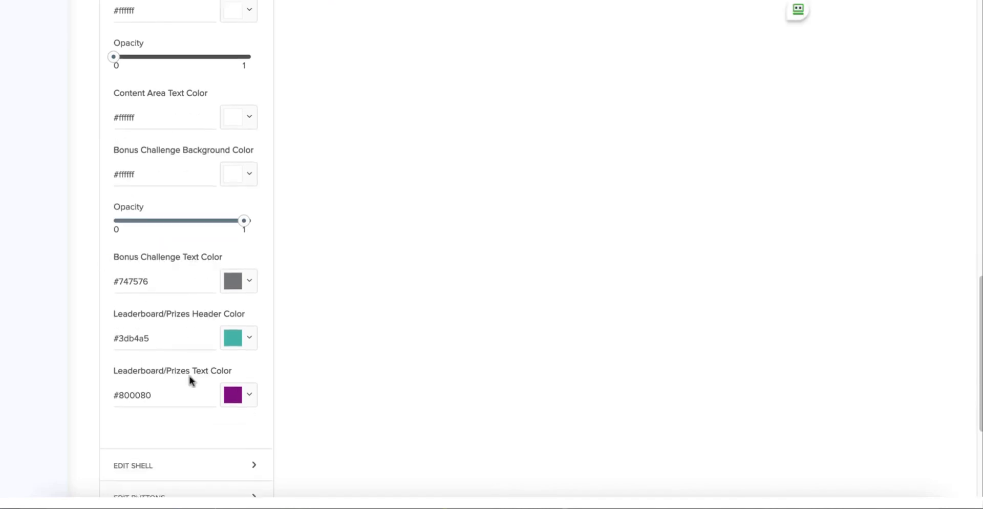
{"action": "scroll", "coordinate": [179, 364], "scroll_direction": "down", "scroll_amount": 2}
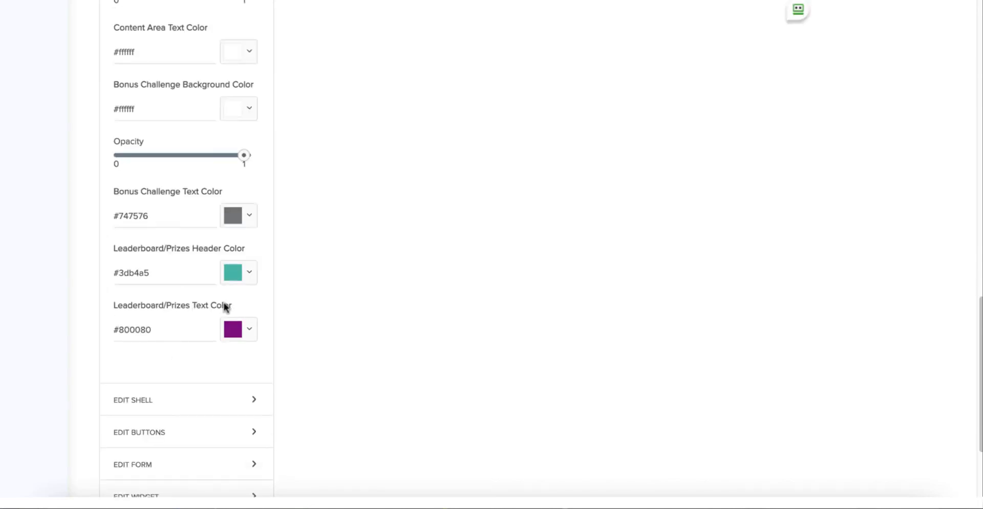
{"action": "scroll", "coordinate": [225, 305], "scroll_direction": "down", "scroll_amount": 4}
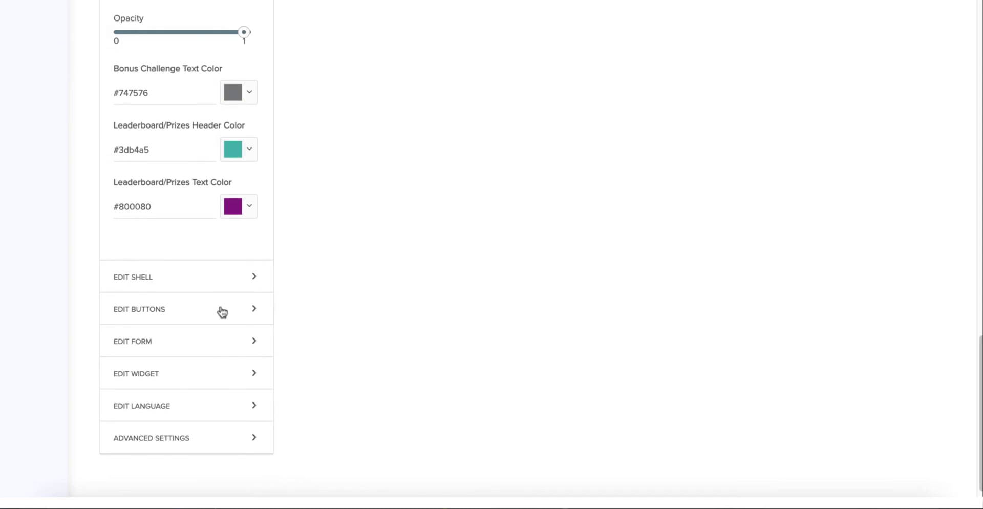
{"action": "left_click", "coordinate": [146, 283]}
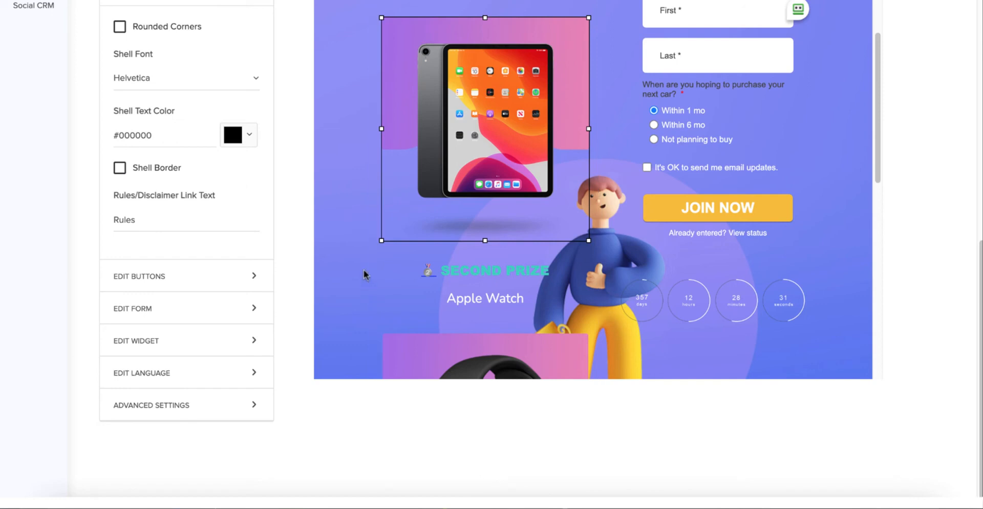
{"action": "scroll", "coordinate": [356, 73], "scroll_direction": "up", "scroll_amount": 5}
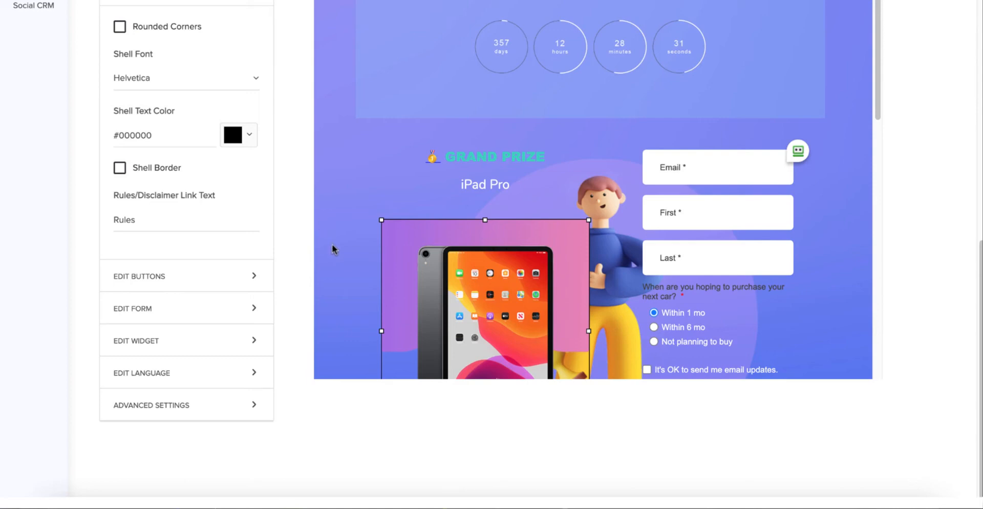
{"action": "scroll", "coordinate": [145, 219], "scroll_direction": "up", "scroll_amount": 3}
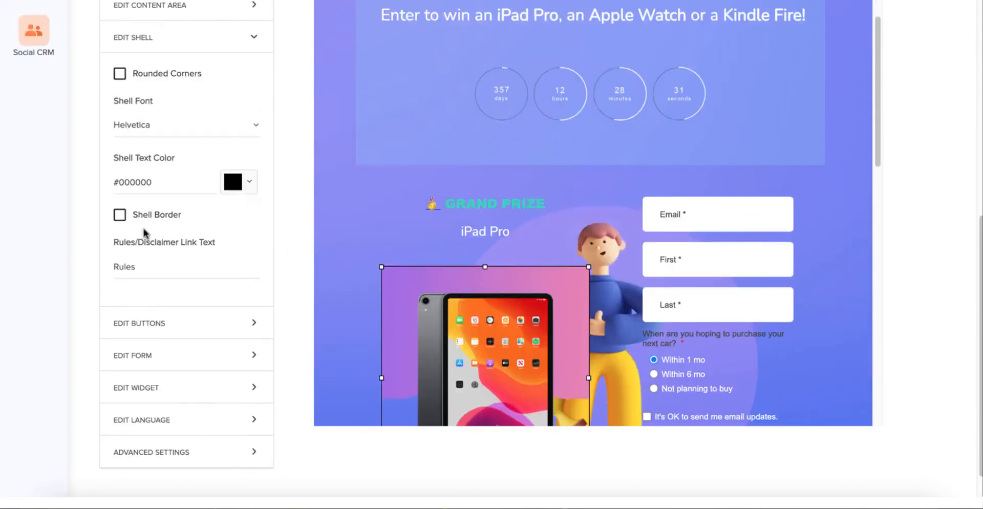
{"action": "scroll", "coordinate": [148, 215], "scroll_direction": "up", "scroll_amount": 1}
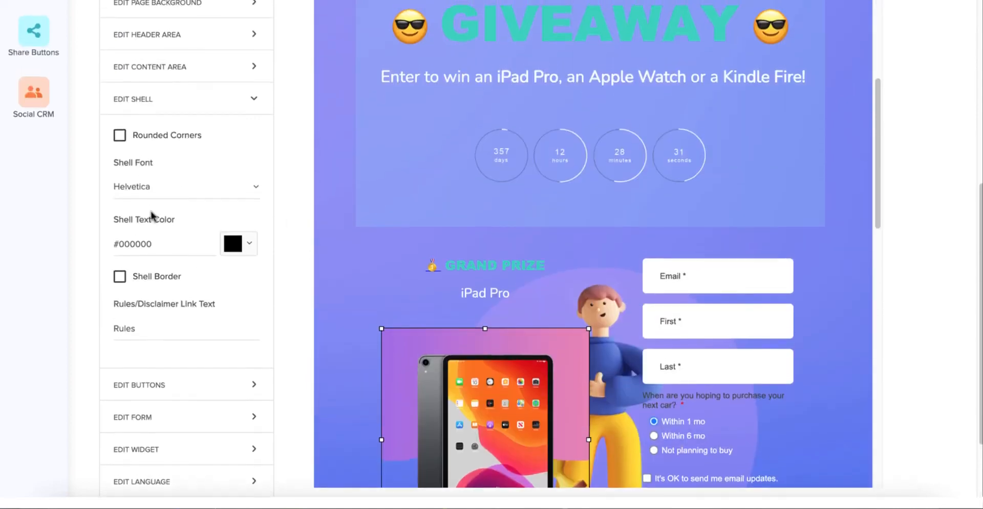
Try a shell border with outer glow colour #000000 and an outer glow width of 3 px
{"action": "left_click", "coordinate": [121, 277]}
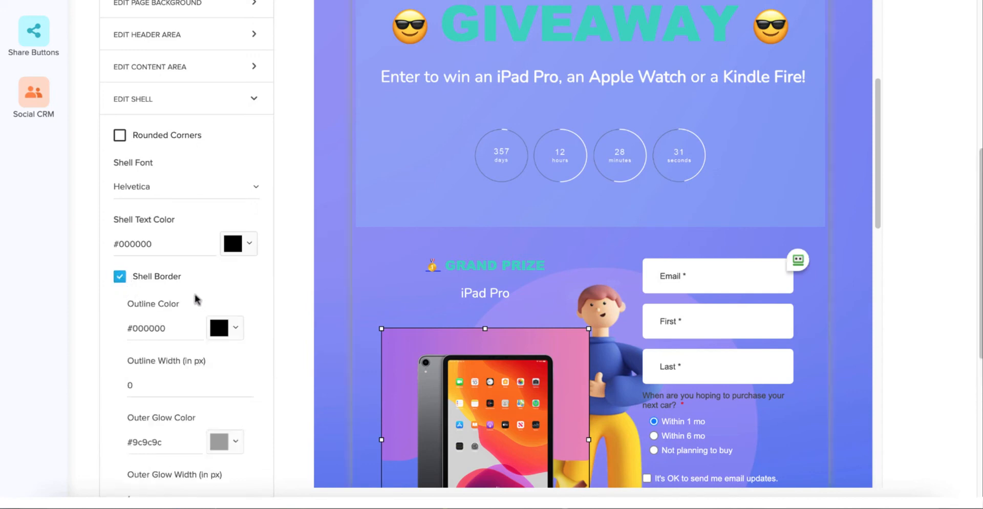
{"action": "scroll", "coordinate": [192, 297], "scroll_direction": "down", "scroll_amount": 1}
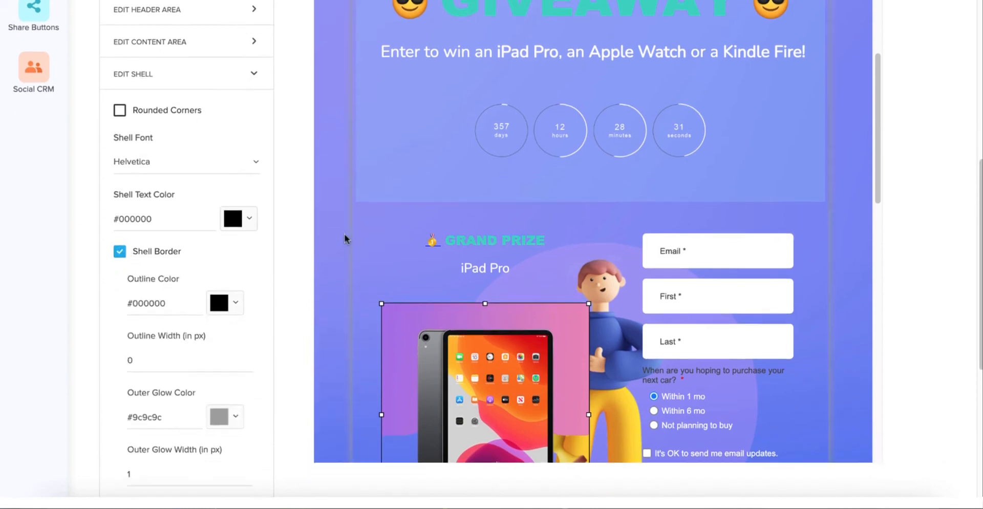
{"action": "left_click", "coordinate": [239, 416]}
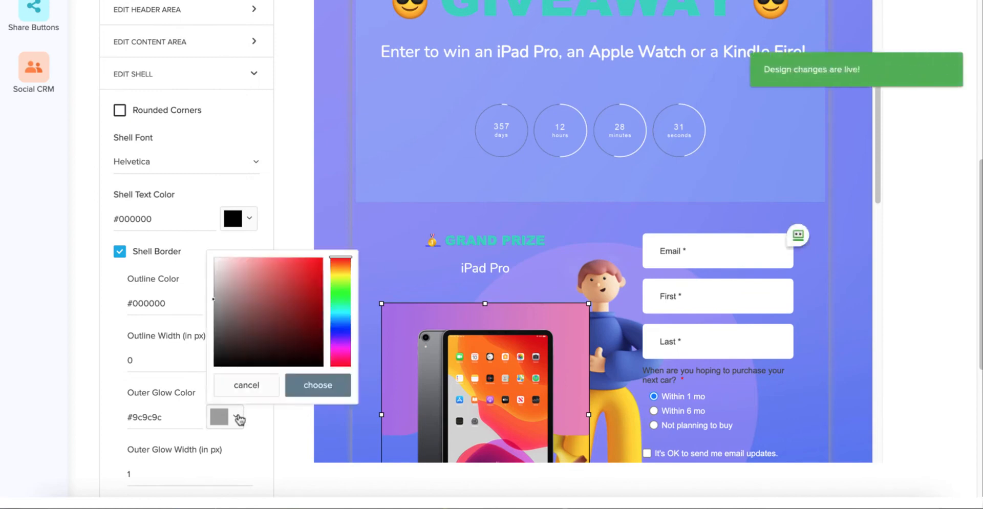
{"action": "left_click_drag", "start_coordinate": [233, 335], "coordinate": [213, 369]}
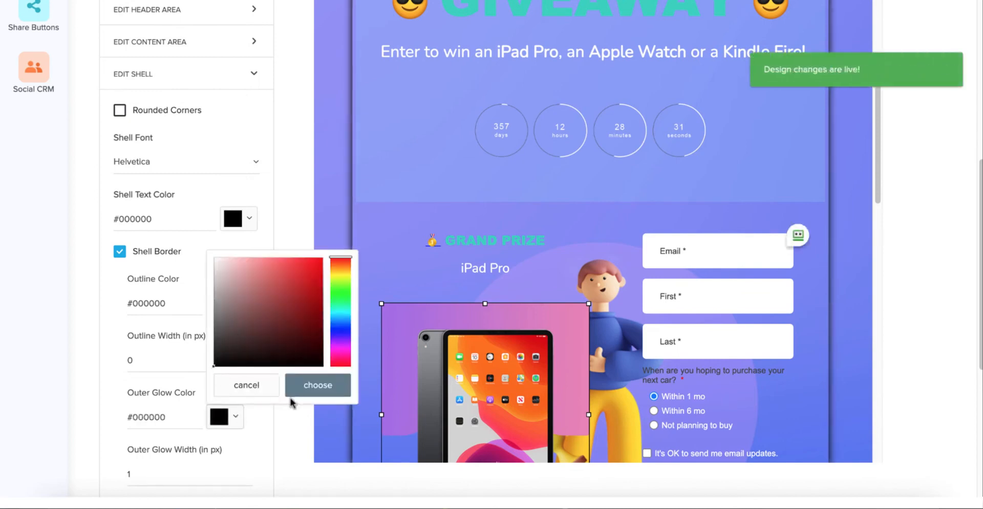
{"action": "left_click", "coordinate": [242, 437]}
{"action": "left_click_drag", "start_coordinate": [137, 471], "coordinate": [111, 474]}
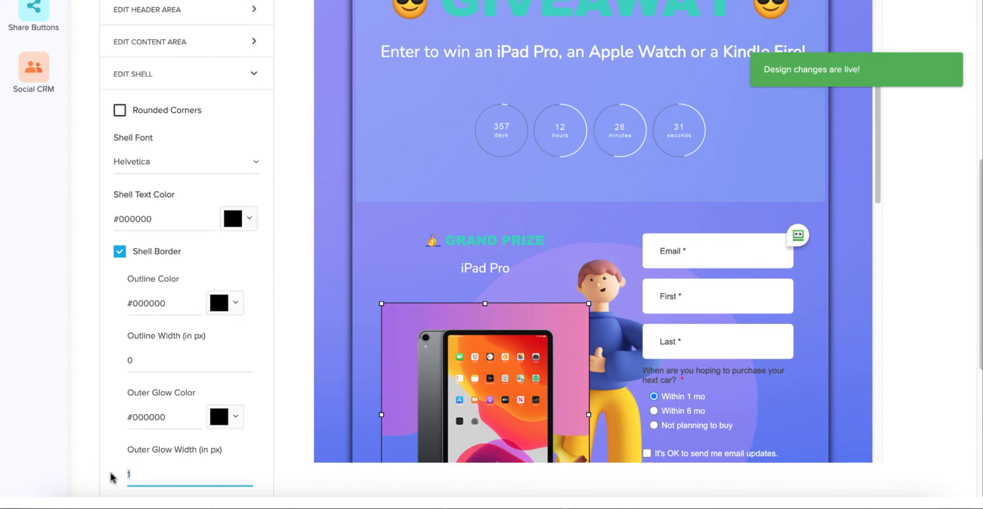
{"action": "type", "text": "3"}
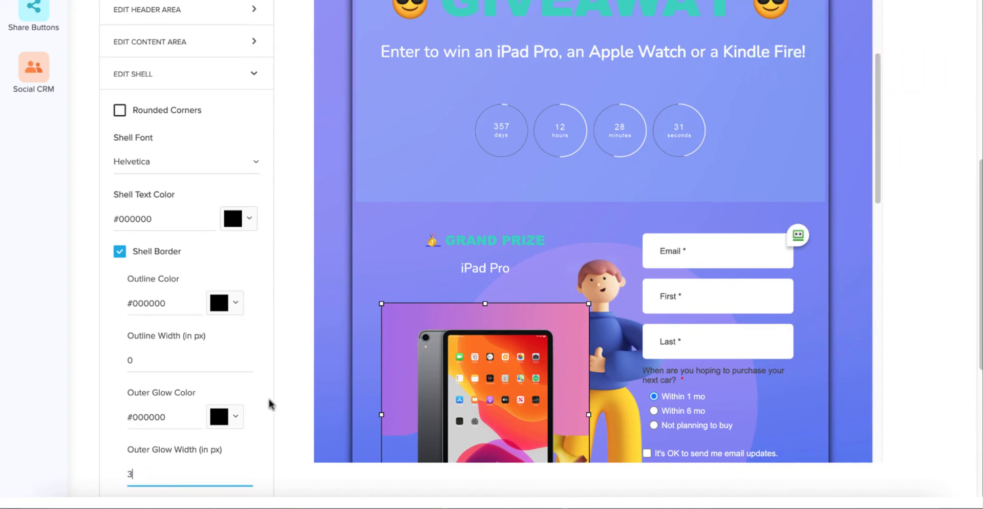
{"action": "left_click", "coordinate": [269, 399]}
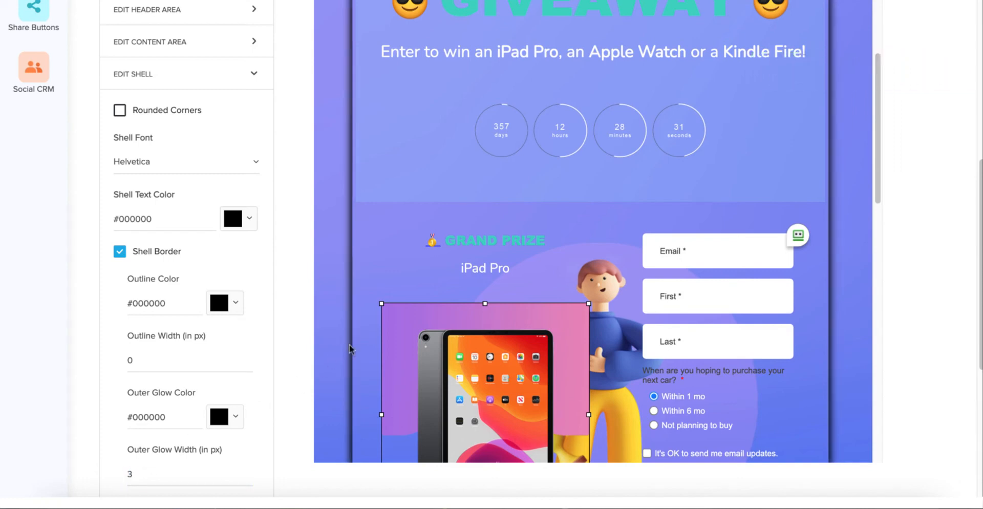
Check the shell border along the whole home screen down to the Rules link and turn the border off
{"action": "scroll", "coordinate": [486, 215], "scroll_direction": "up", "scroll_amount": 5}
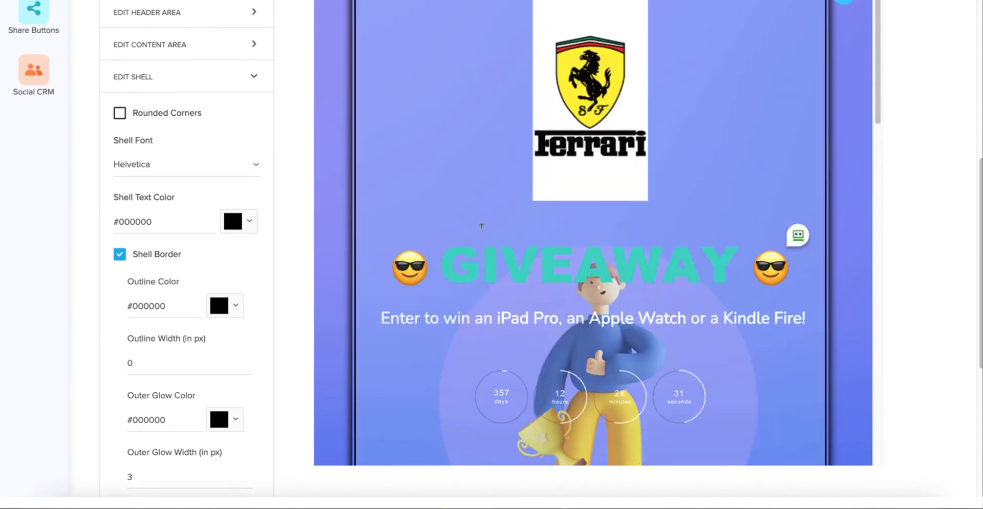
{"action": "scroll", "coordinate": [486, 225], "scroll_direction": "up", "scroll_amount": 6}
{"action": "scroll", "coordinate": [378, 391], "scroll_direction": "down", "scroll_amount": 4}
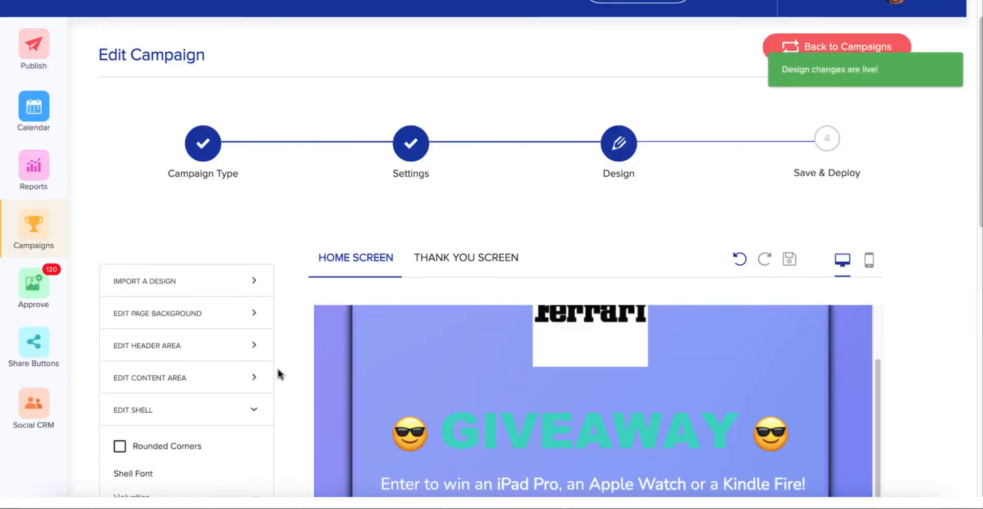
{"action": "scroll", "coordinate": [280, 379], "scroll_direction": "down", "scroll_amount": 5}
{"action": "scroll", "coordinate": [446, 298], "scroll_direction": "down", "scroll_amount": 7}
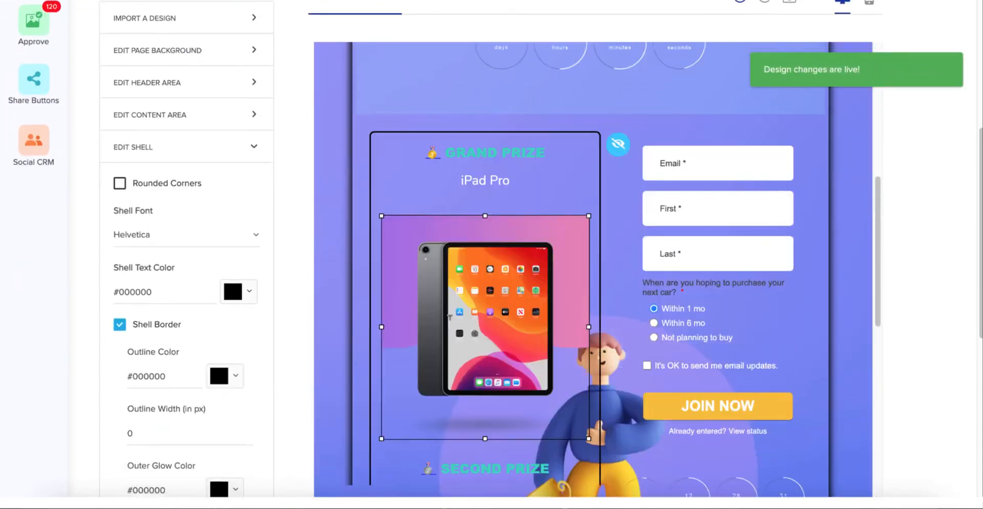
{"action": "scroll", "coordinate": [450, 316], "scroll_direction": "down", "scroll_amount": 8}
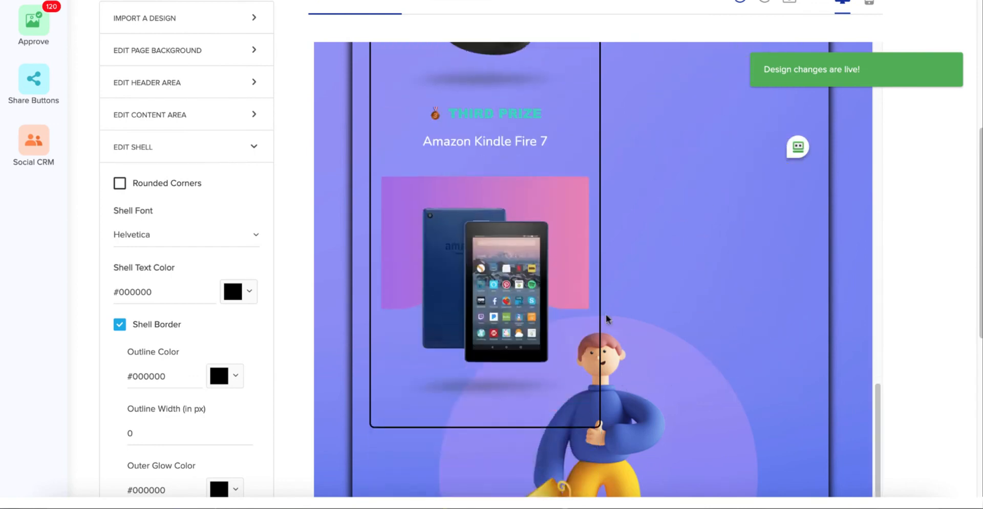
{"action": "scroll", "coordinate": [663, 326], "scroll_direction": "down", "scroll_amount": 3}
{"action": "scroll", "coordinate": [663, 327], "scroll_direction": "down", "scroll_amount": 3}
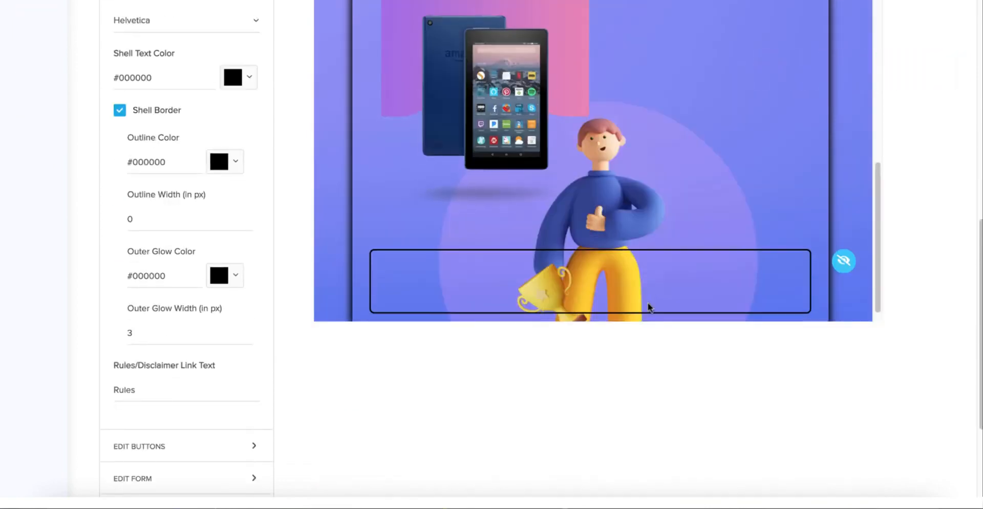
{"action": "scroll", "coordinate": [242, 272], "scroll_direction": "up", "scroll_amount": 1}
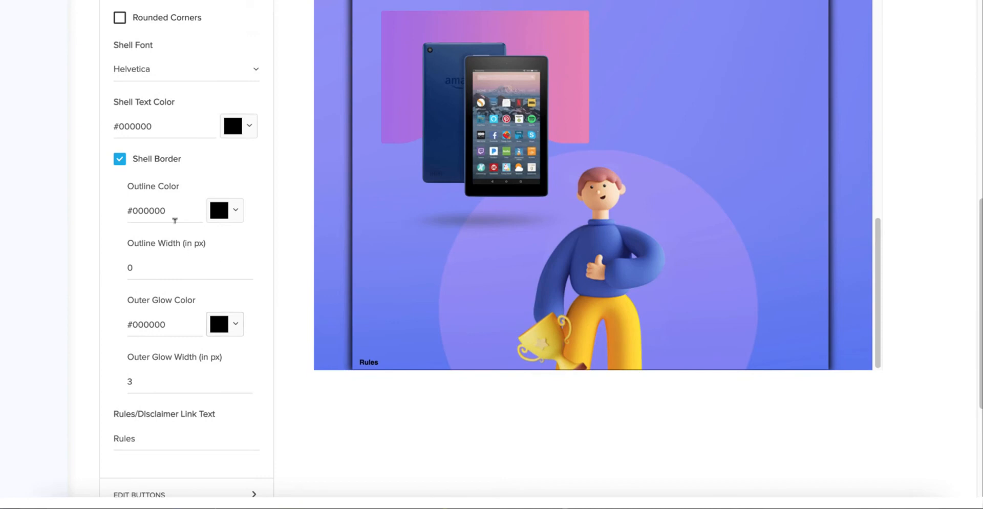
{"action": "left_click", "coordinate": [120, 160]}
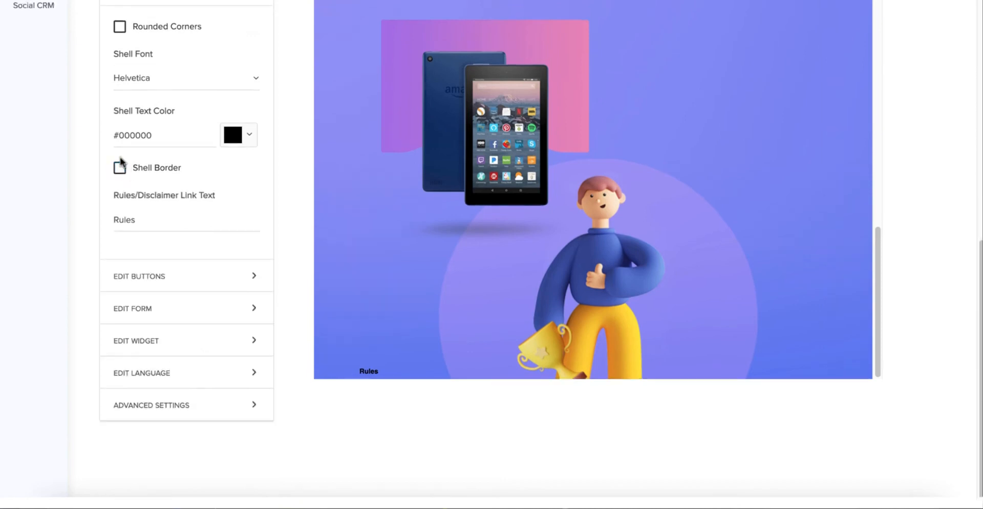
Open the button settings and review the width, size, colours, font, alignment, corner radius and submit text options
{"action": "left_click", "coordinate": [145, 283]}
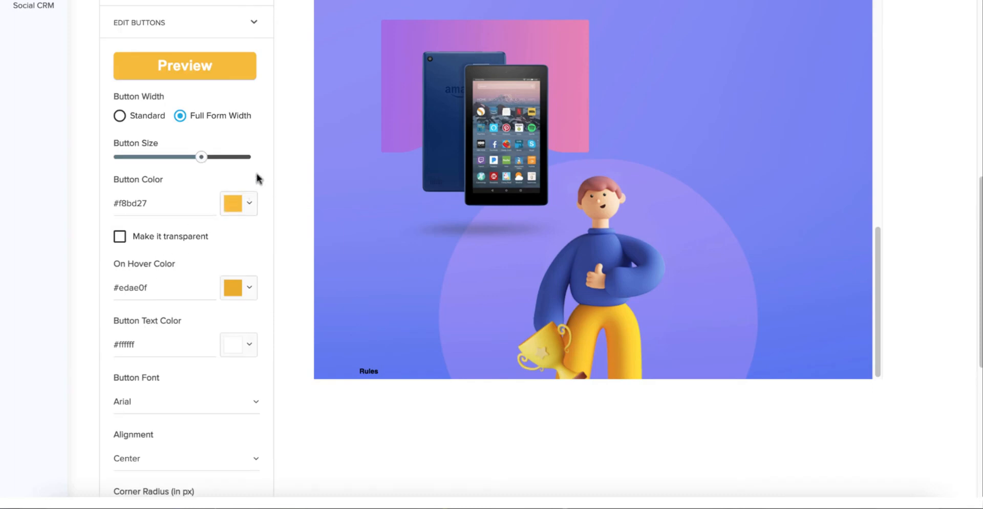
{"action": "scroll", "coordinate": [259, 181], "scroll_direction": "up", "scroll_amount": 1}
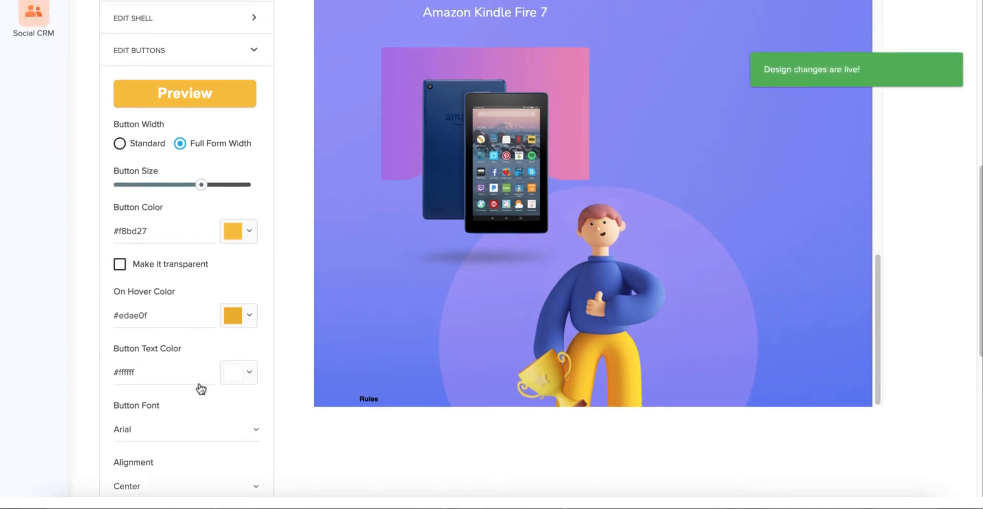
{"action": "scroll", "coordinate": [242, 297], "scroll_direction": "down", "scroll_amount": 1}
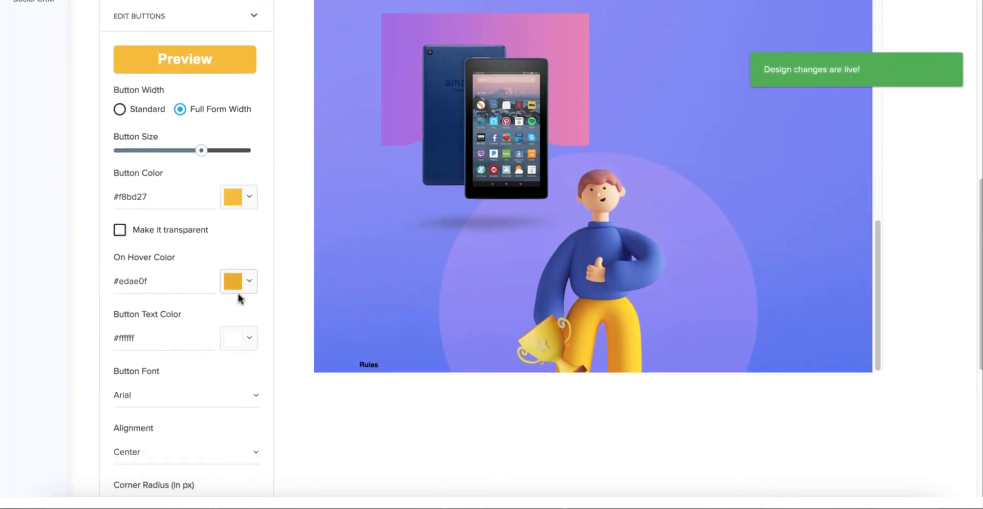
{"action": "scroll", "coordinate": [239, 297], "scroll_direction": "down", "scroll_amount": 5}
{"action": "scroll", "coordinate": [237, 295], "scroll_direction": "down", "scroll_amount": 2}
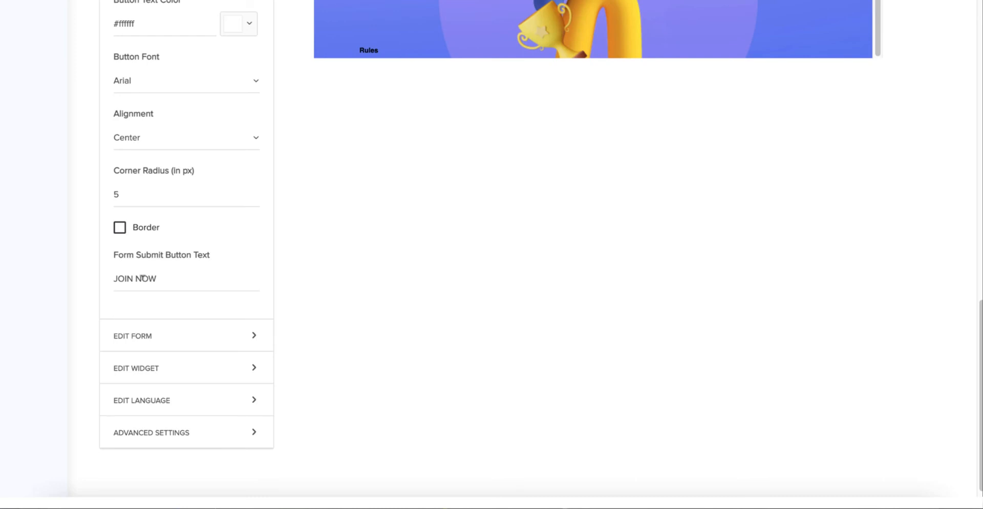
Open the form settings and examine the field background, border, height, text colour and label options against the entry form preview
{"action": "left_click", "coordinate": [146, 336]}
{"action": "scroll", "coordinate": [279, 265], "scroll_direction": "up", "scroll_amount": 5}
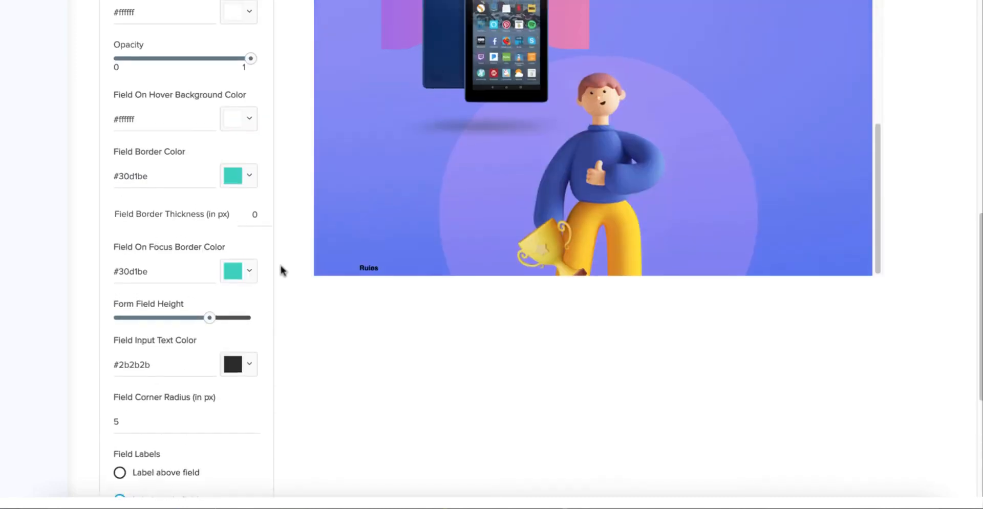
{"action": "scroll", "coordinate": [281, 270], "scroll_direction": "up", "scroll_amount": 2}
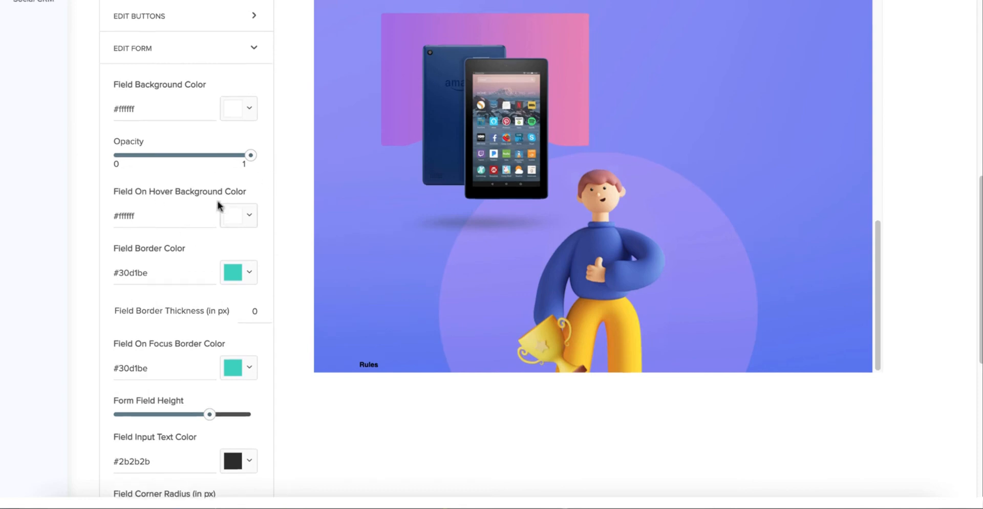
{"action": "scroll", "coordinate": [218, 204], "scroll_direction": "up", "scroll_amount": 3}
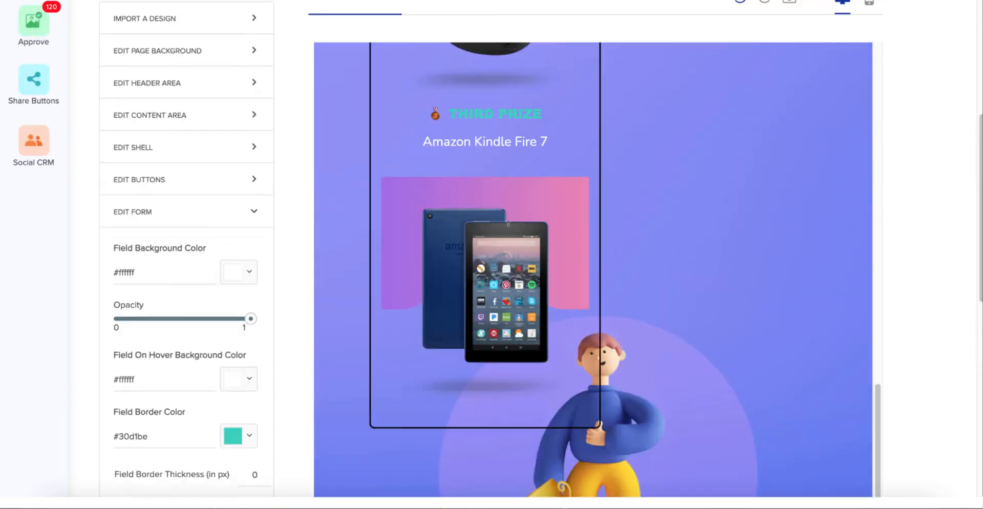
{"action": "scroll", "coordinate": [595, 251], "scroll_direction": "up", "scroll_amount": 10}
{"action": "scroll", "coordinate": [596, 252], "scroll_direction": "up", "scroll_amount": 1}
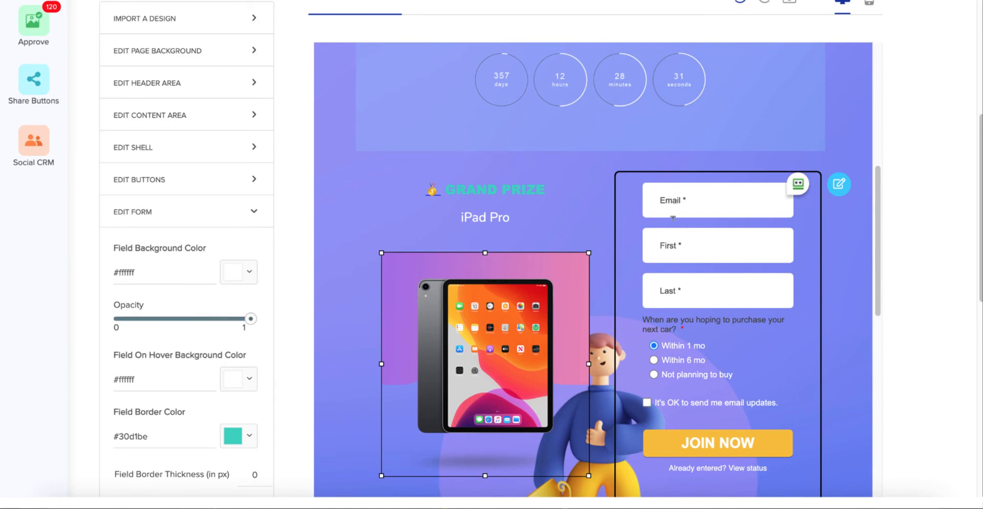
{"action": "scroll", "coordinate": [202, 272], "scroll_direction": "down", "scroll_amount": 3}
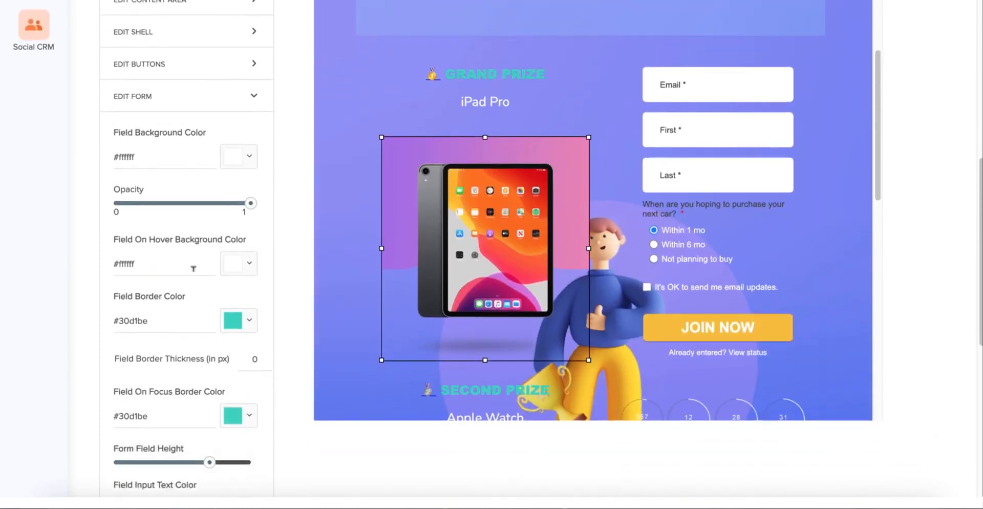
{"action": "scroll", "coordinate": [194, 271], "scroll_direction": "down", "scroll_amount": 2}
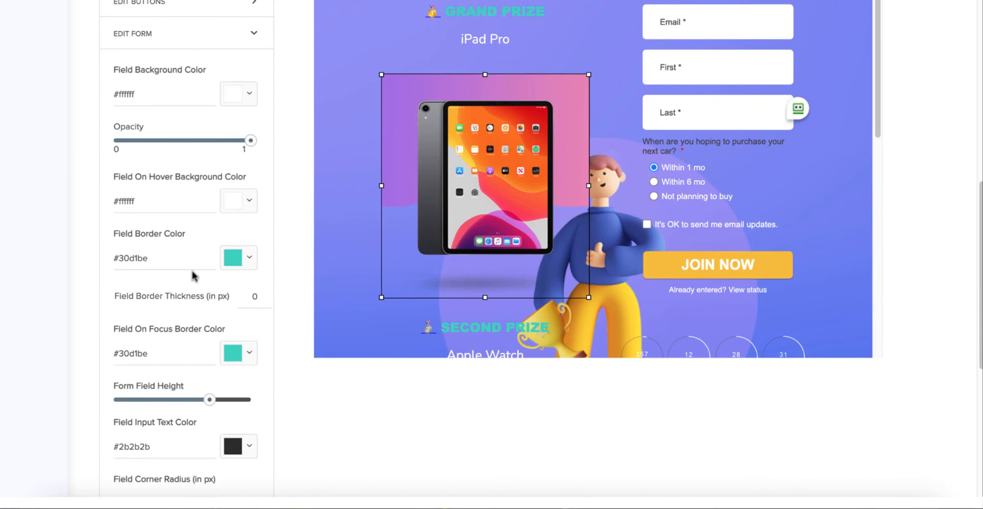
{"action": "scroll", "coordinate": [190, 268], "scroll_direction": "down", "scroll_amount": 2}
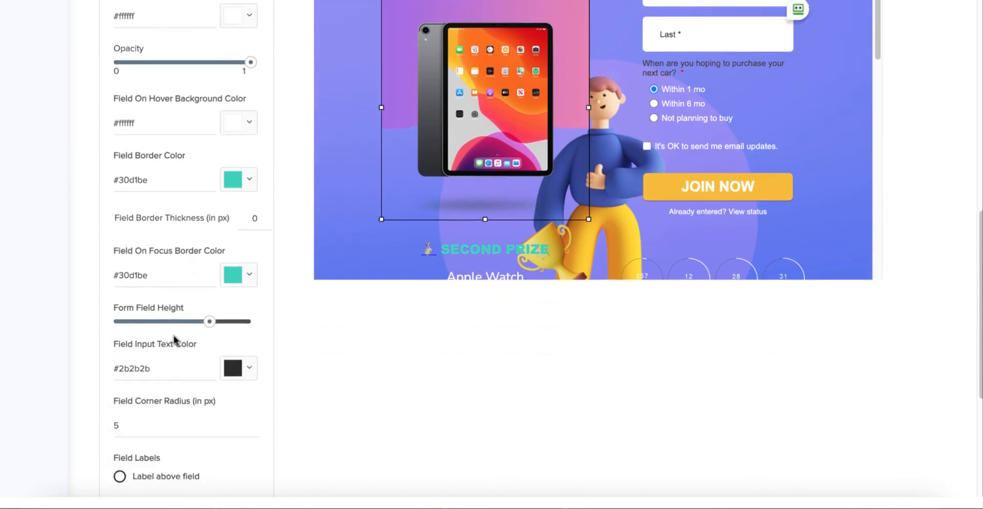
{"action": "scroll", "coordinate": [174, 339], "scroll_direction": "down", "scroll_amount": 3}
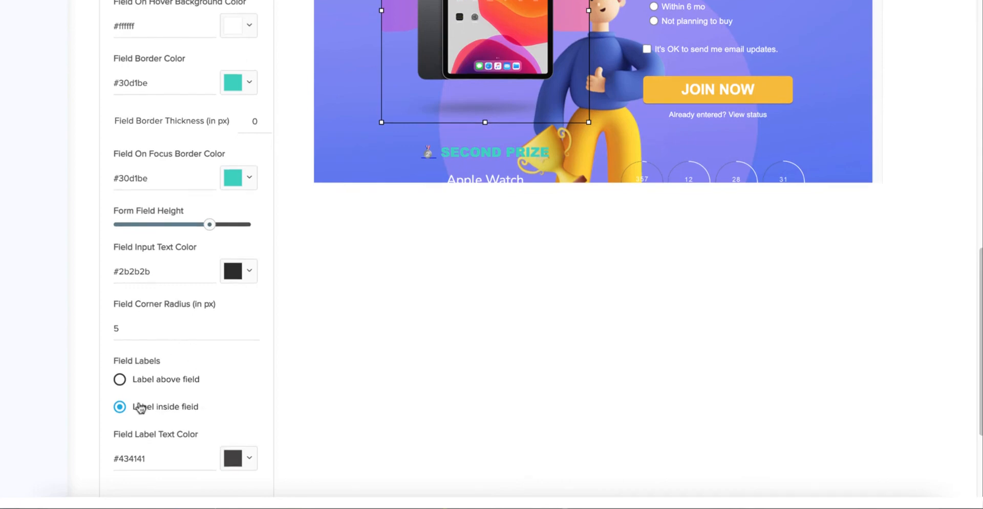
{"action": "scroll", "coordinate": [228, 382], "scroll_direction": "down", "scroll_amount": 2}
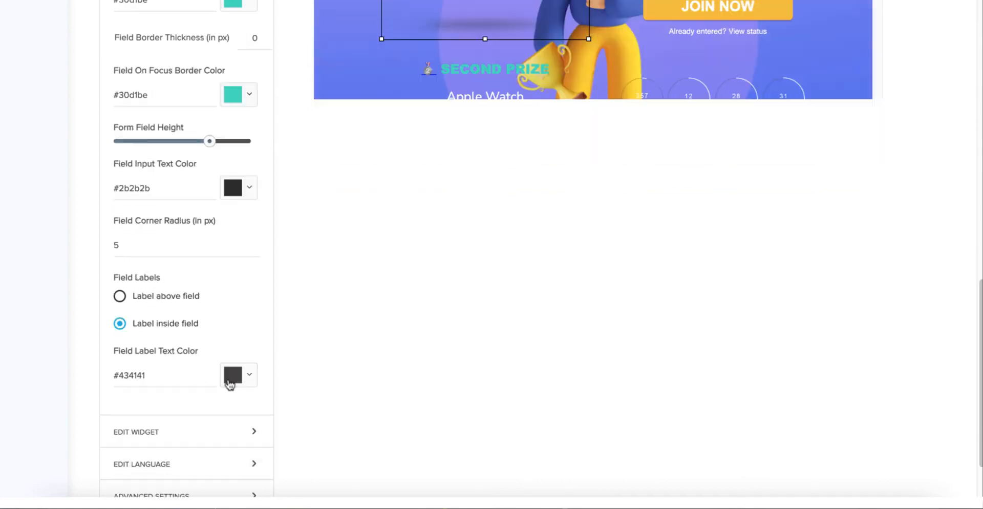
{"action": "scroll", "coordinate": [223, 366], "scroll_direction": "up", "scroll_amount": 3}
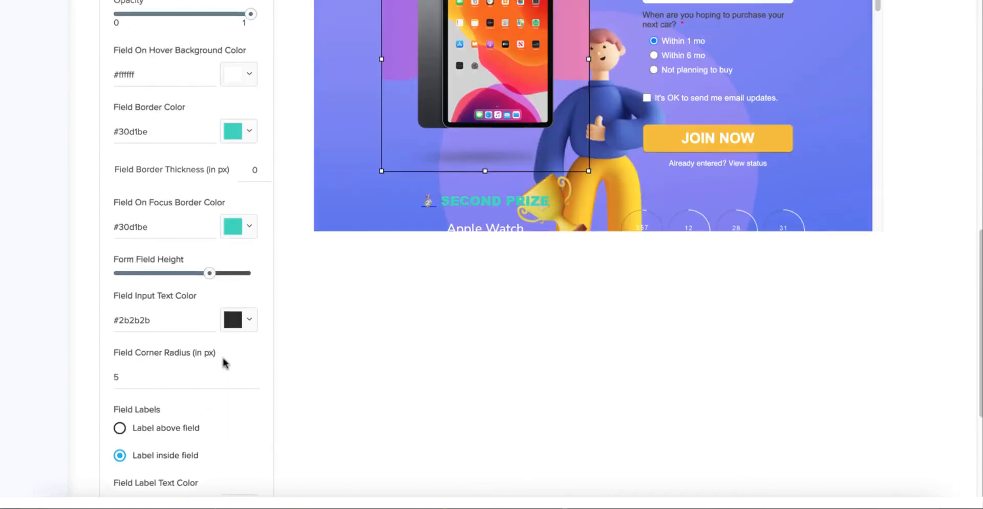
Make the form field background fully transparent and give the fields a 1 px border in colour #1e2020
{"action": "scroll", "coordinate": [226, 363], "scroll_direction": "up", "scroll_amount": 4}
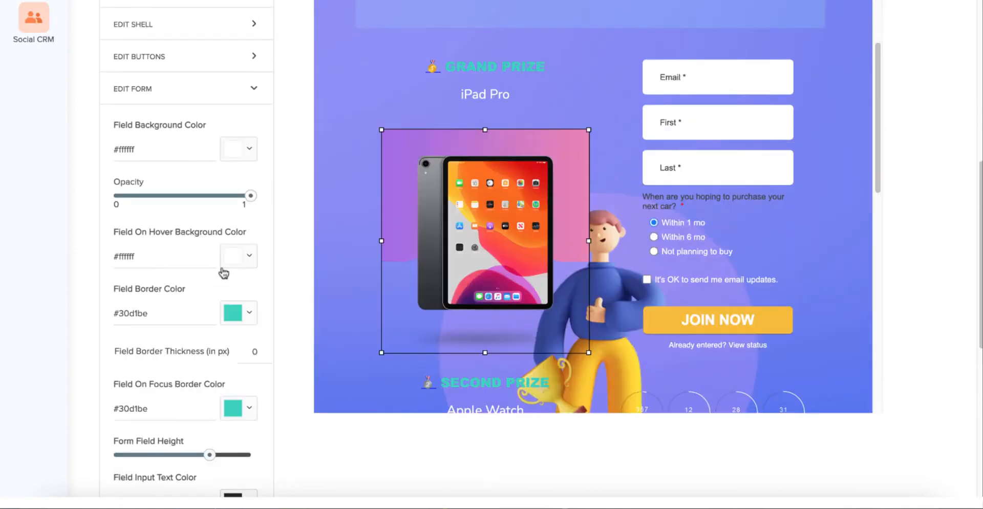
{"action": "left_click_drag", "start_coordinate": [251, 196], "coordinate": [115, 199]}
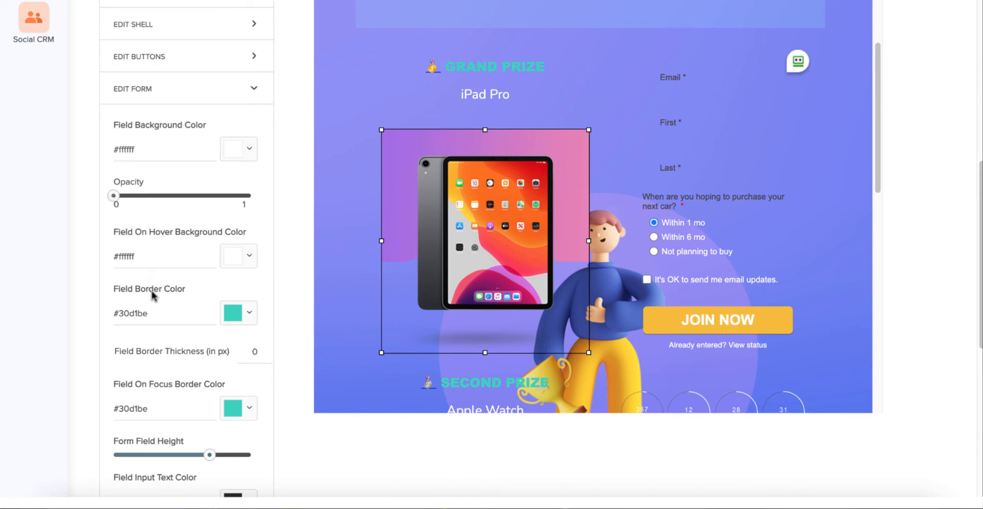
{"action": "left_click", "coordinate": [251, 313]}
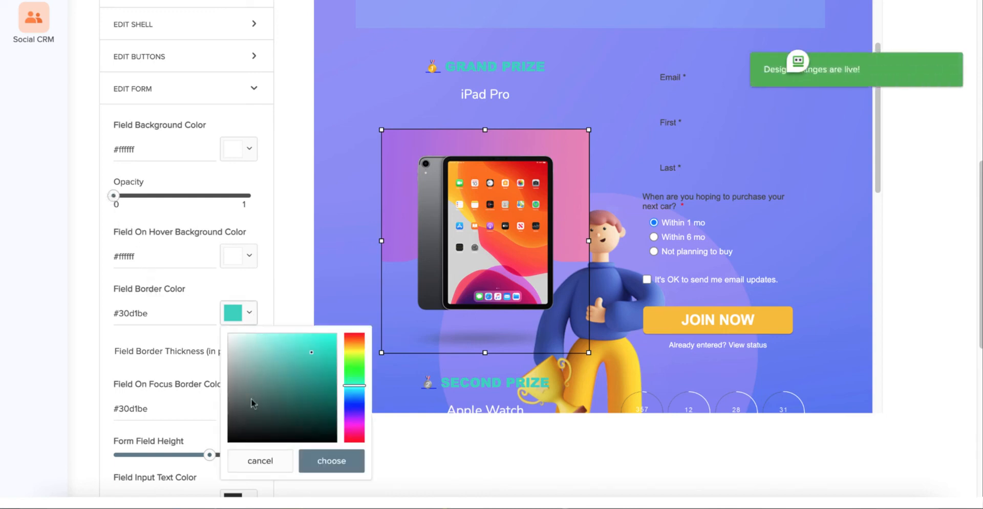
{"action": "left_click_drag", "start_coordinate": [251, 403], "coordinate": [237, 436]}
{"action": "left_click", "coordinate": [325, 464]}
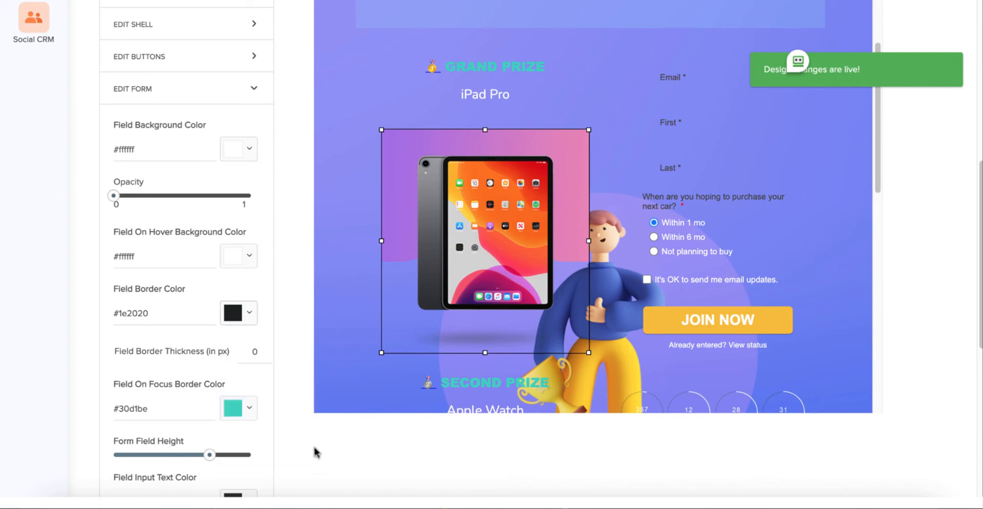
{"action": "double_click", "coordinate": [252, 352]}
{"action": "type", "text": "1"}
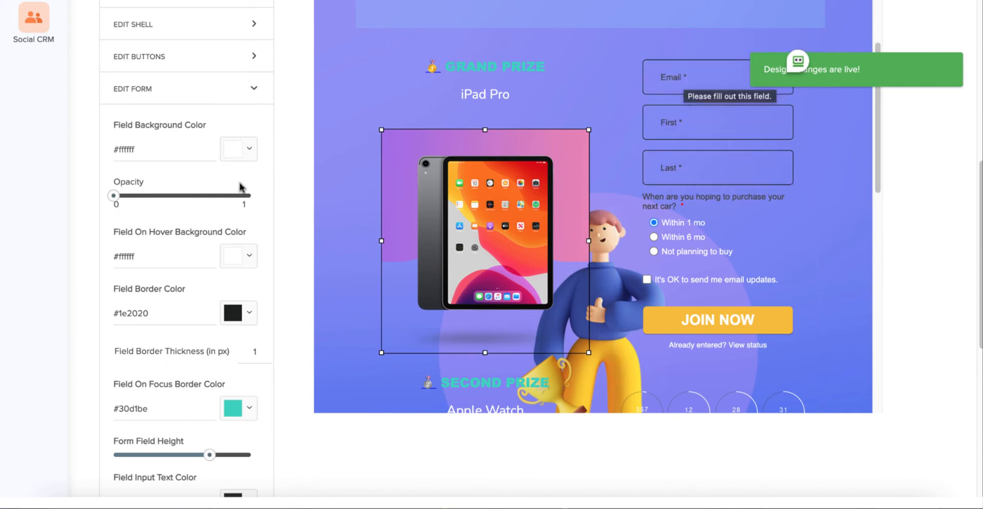
{"action": "left_click", "coordinate": [251, 258]}
{"action": "left_click", "coordinate": [255, 261]}
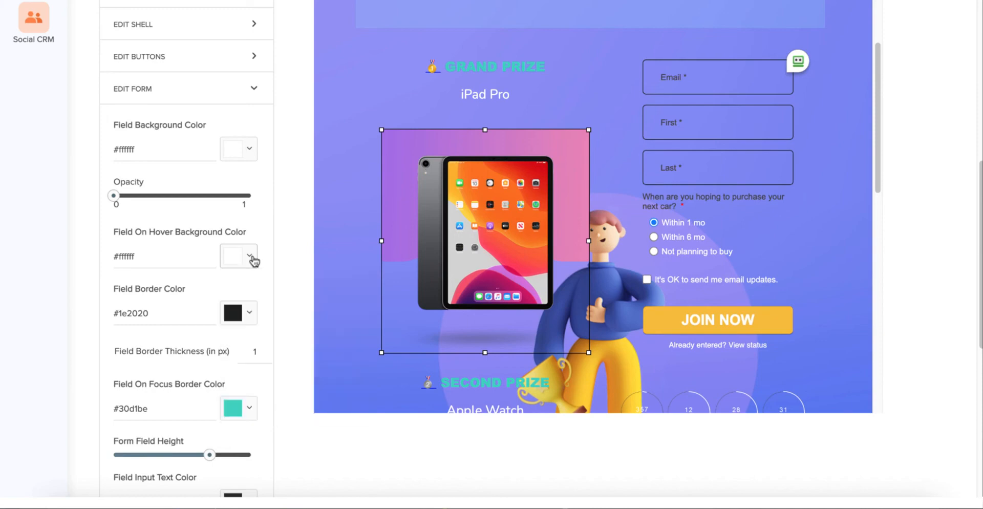
Open the widget settings and set the iframe size to resize automatically
{"action": "scroll", "coordinate": [270, 288], "scroll_direction": "down", "scroll_amount": 1}
{"action": "scroll", "coordinate": [272, 296], "scroll_direction": "down", "scroll_amount": 7}
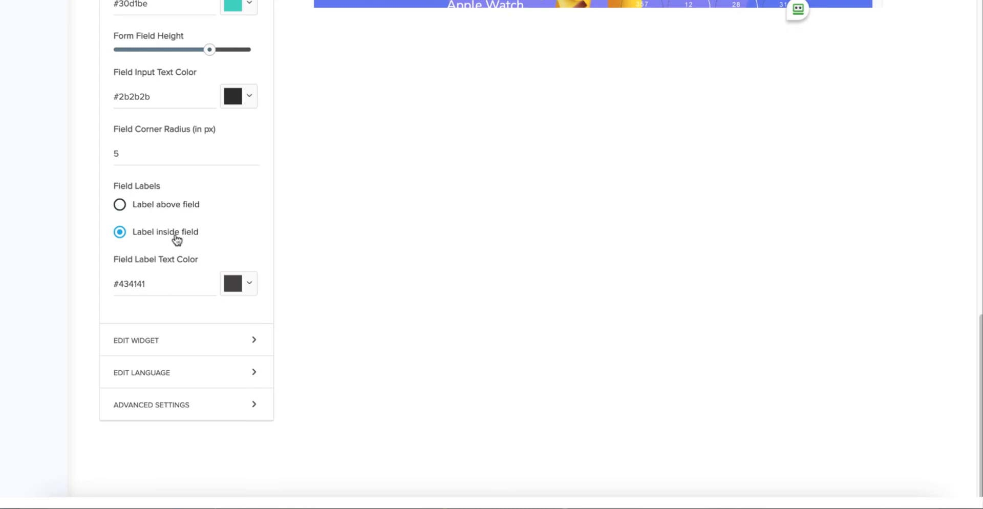
{"action": "left_click", "coordinate": [171, 348]}
{"action": "scroll", "coordinate": [281, 218], "scroll_direction": "up", "scroll_amount": 3}
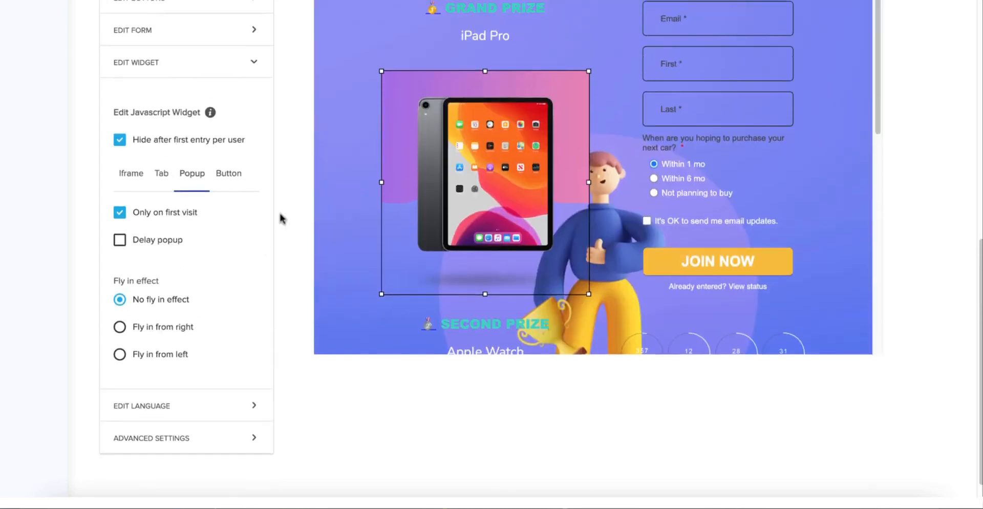
{"action": "scroll", "coordinate": [279, 211], "scroll_direction": "down", "scroll_amount": 1}
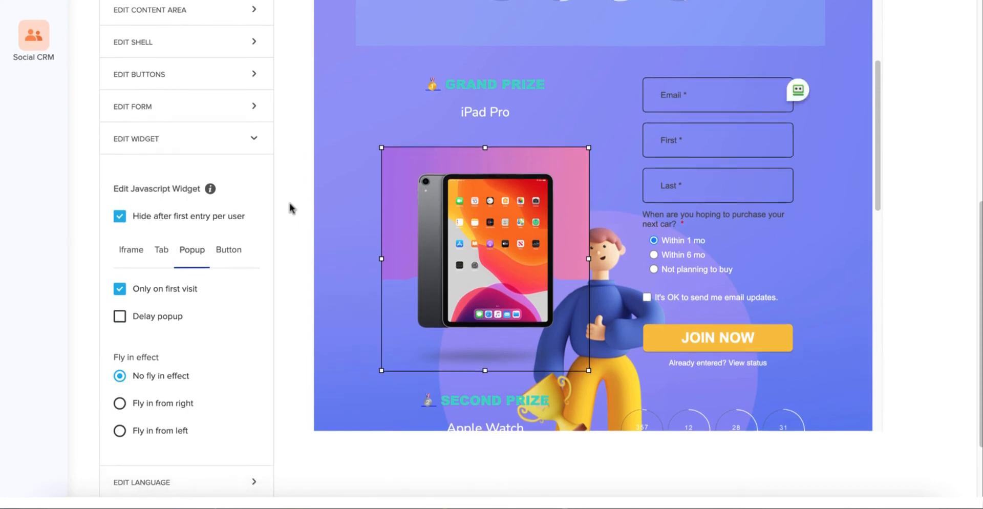
{"action": "scroll", "coordinate": [288, 208], "scroll_direction": "down", "scroll_amount": 1}
{"action": "scroll", "coordinate": [285, 211], "scroll_direction": "down", "scroll_amount": 1}
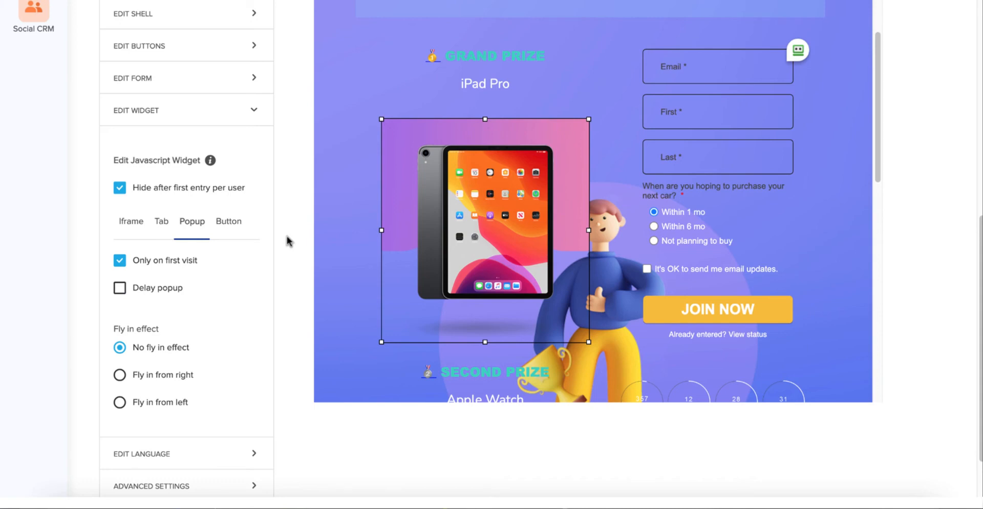
{"action": "left_click", "coordinate": [130, 224]}
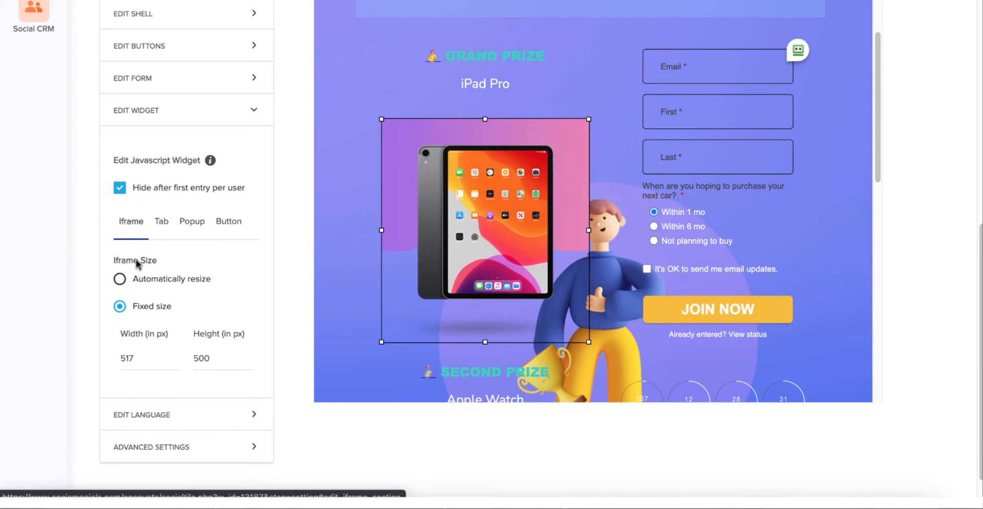
{"action": "left_click", "coordinate": [119, 280]}
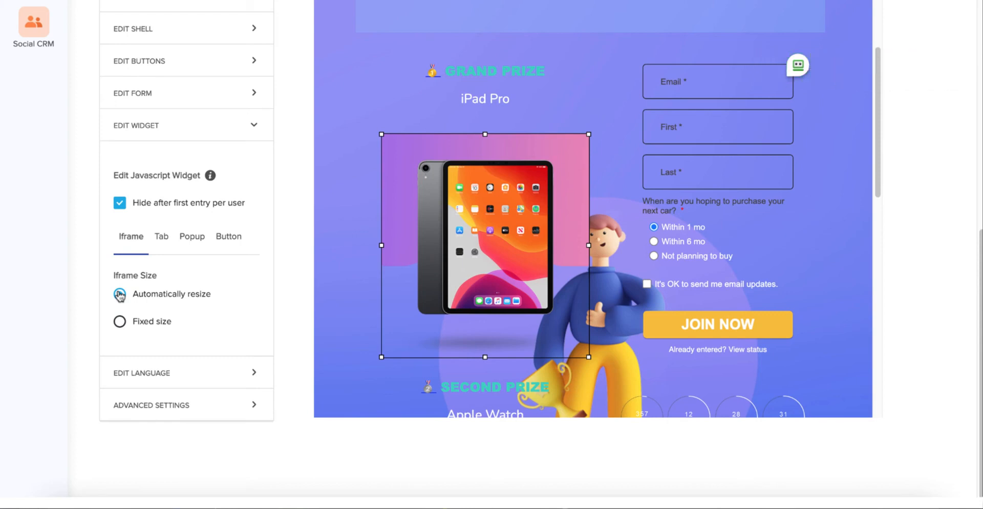
Review the widget's tab text, tab colours, horizontal position and automatic opening options
{"action": "left_click", "coordinate": [161, 241]}
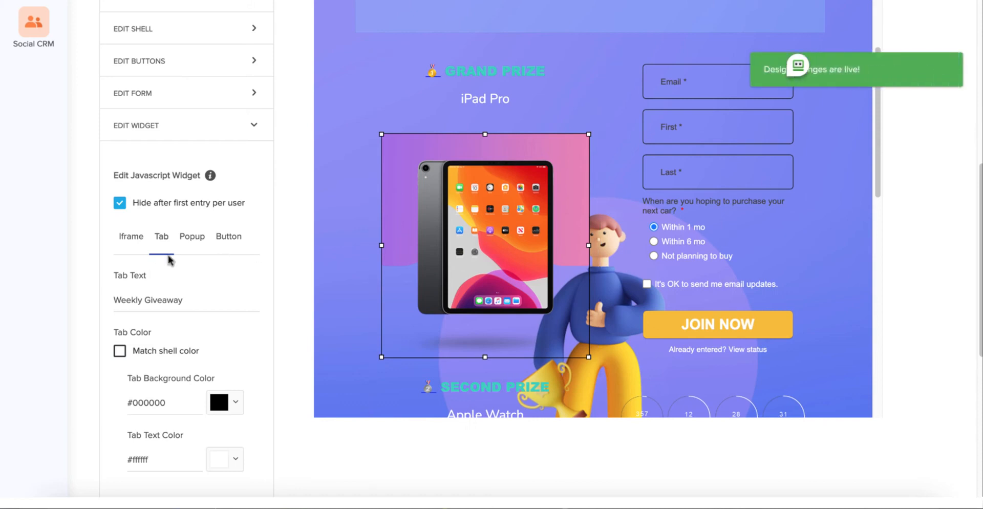
{"action": "scroll", "coordinate": [169, 262], "scroll_direction": "down", "scroll_amount": 2}
{"action": "scroll", "coordinate": [169, 263], "scroll_direction": "down", "scroll_amount": 5}
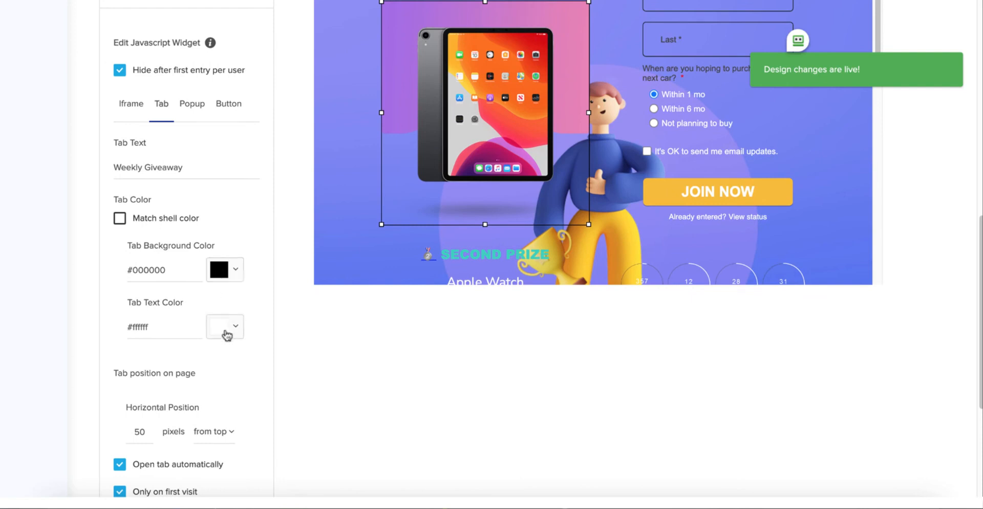
{"action": "scroll", "coordinate": [213, 334], "scroll_direction": "down", "scroll_amount": 2}
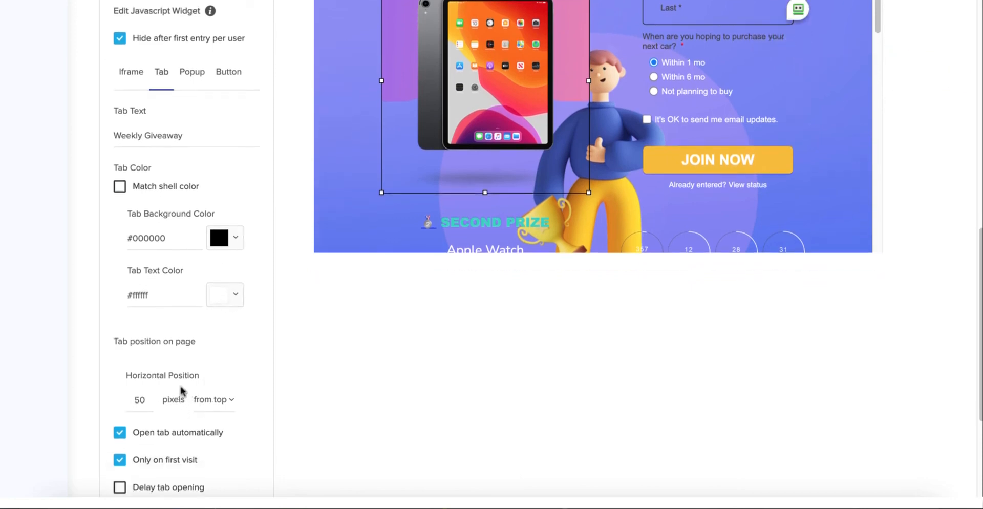
{"action": "scroll", "coordinate": [183, 392], "scroll_direction": "down", "scroll_amount": 1}
{"action": "left_click", "coordinate": [224, 392]}
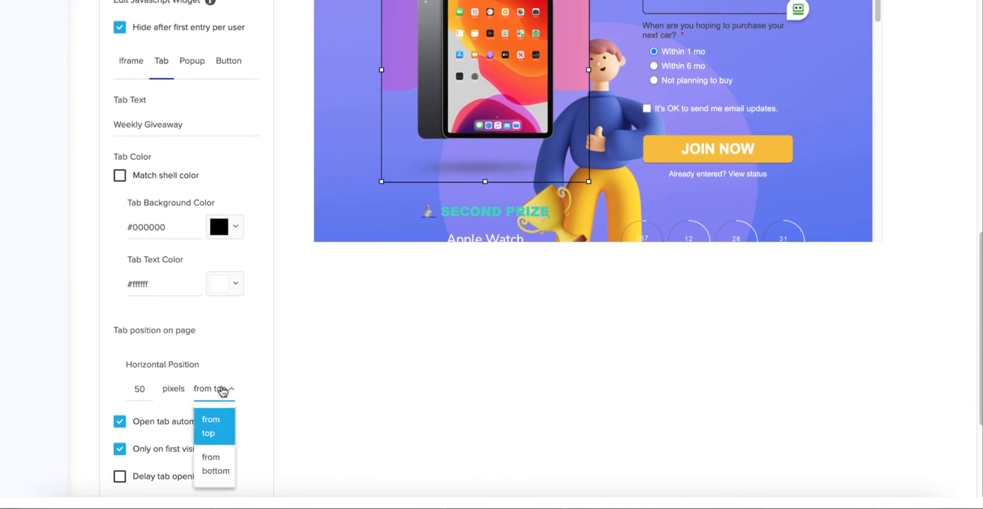
{"action": "left_click", "coordinate": [223, 391]}
{"action": "scroll", "coordinate": [233, 387], "scroll_direction": "down", "scroll_amount": 3}
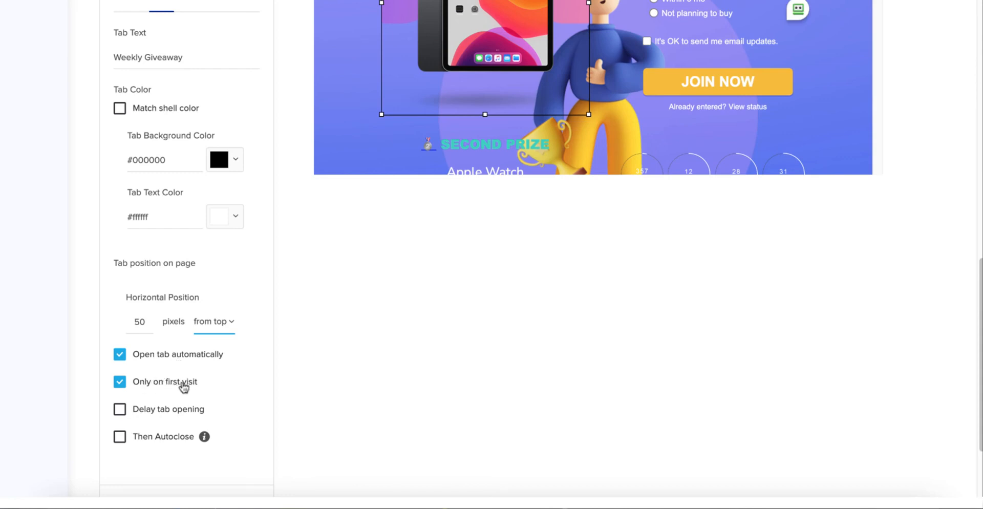
Delay the tab opening until 2 seconds after page load and autoclose it 2 seconds after it opens
{"action": "left_click", "coordinate": [118, 408]}
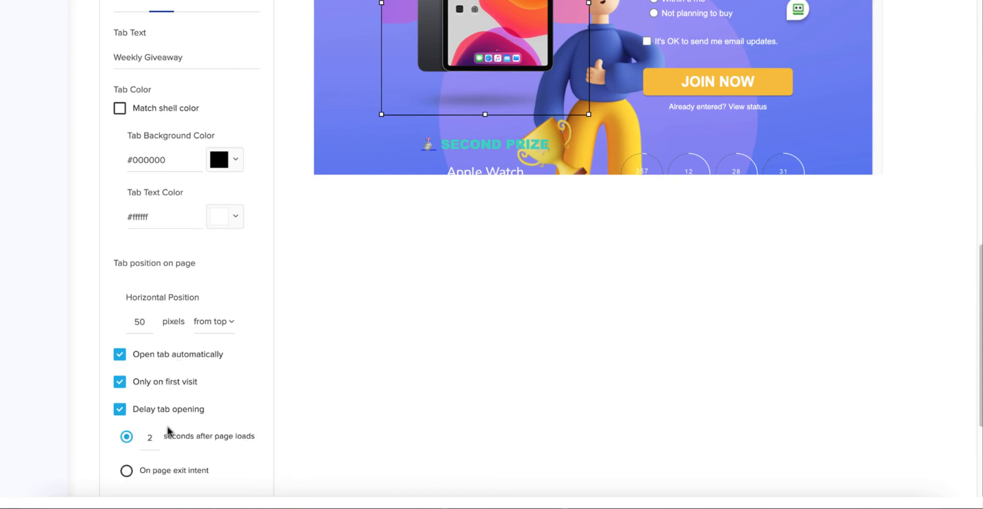
{"action": "scroll", "coordinate": [211, 431], "scroll_direction": "down", "scroll_amount": 1}
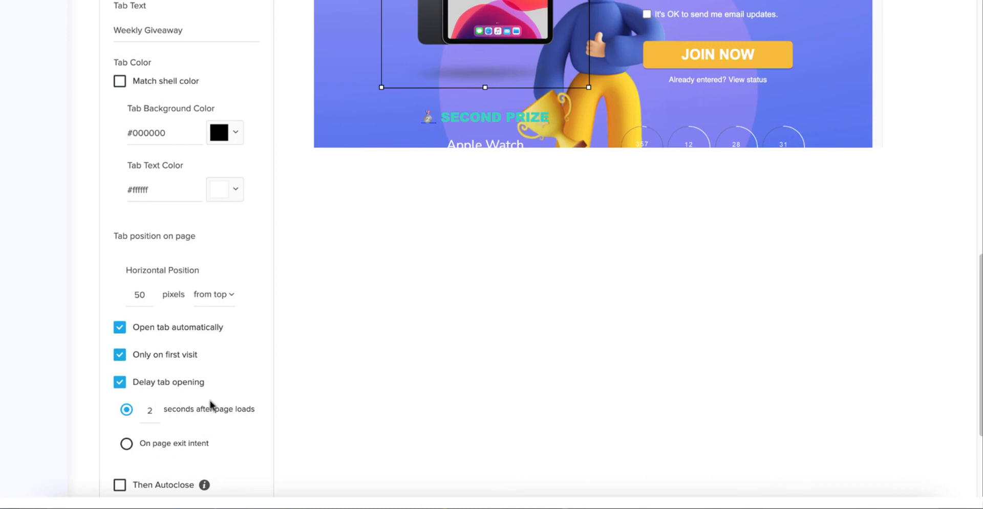
{"action": "scroll", "coordinate": [211, 404], "scroll_direction": "down", "scroll_amount": 1}
{"action": "left_click", "coordinate": [119, 451]}
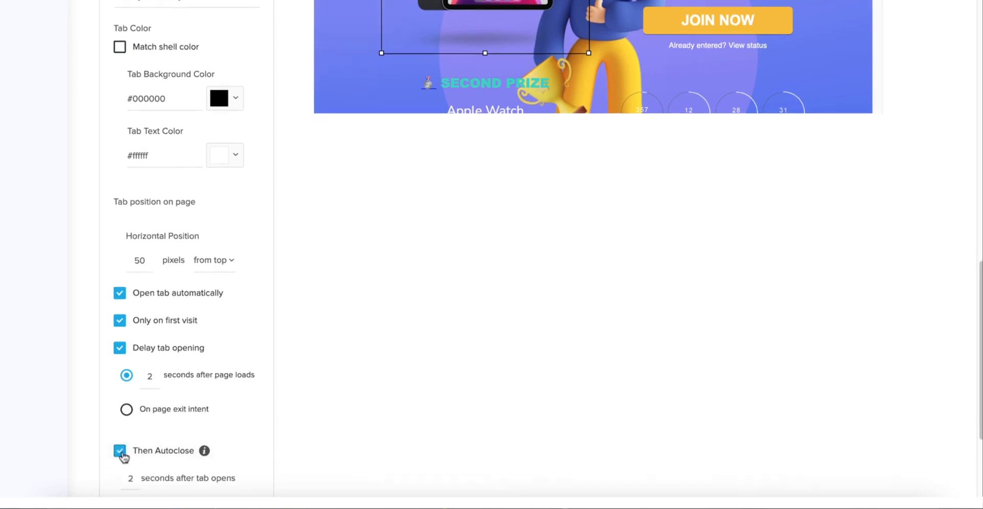
{"action": "scroll", "coordinate": [154, 393], "scroll_direction": "down", "scroll_amount": 2}
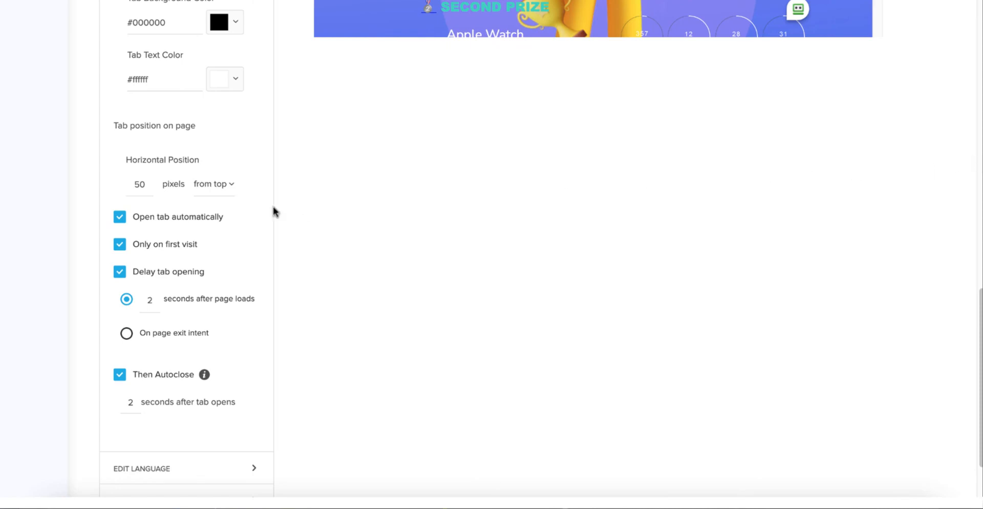
Delay the widget popup until page exit intent and check the button widget's image options
{"action": "scroll", "coordinate": [209, 202], "scroll_direction": "up", "scroll_amount": 6}
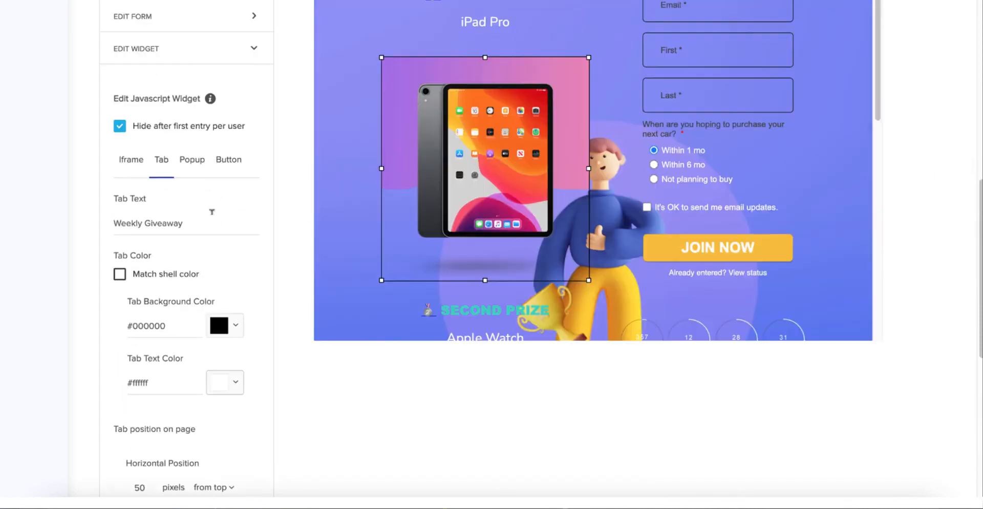
{"action": "left_click", "coordinate": [192, 169]}
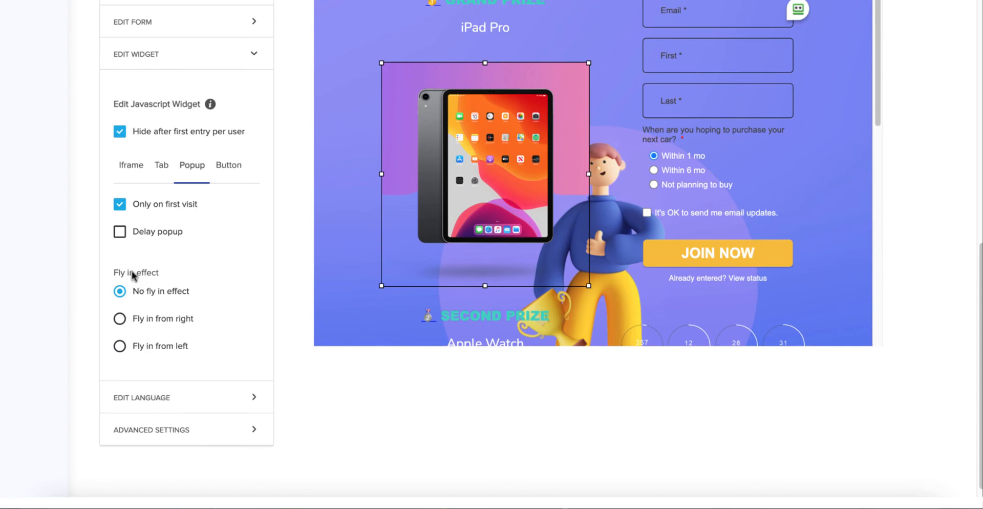
{"action": "left_click", "coordinate": [119, 232]}
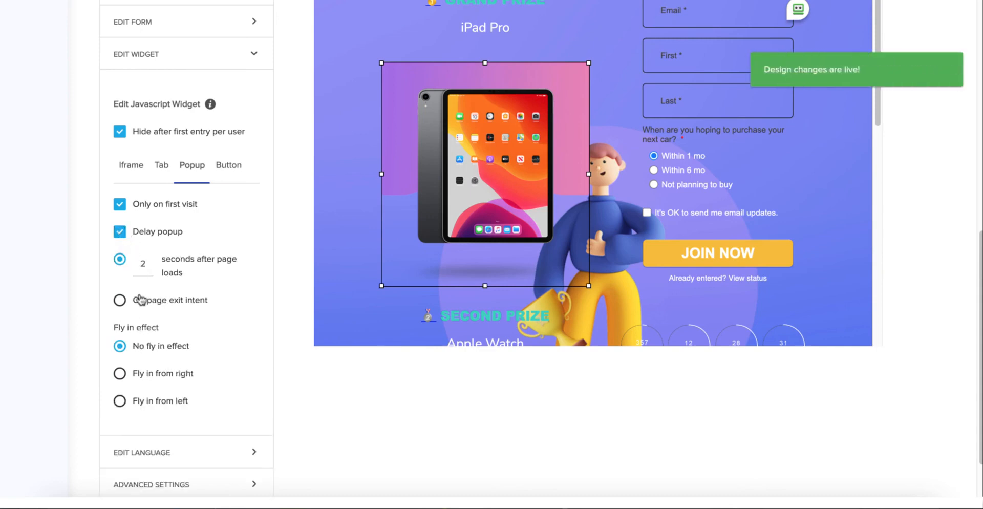
{"action": "left_click", "coordinate": [121, 301]}
{"action": "left_click", "coordinate": [228, 165]}
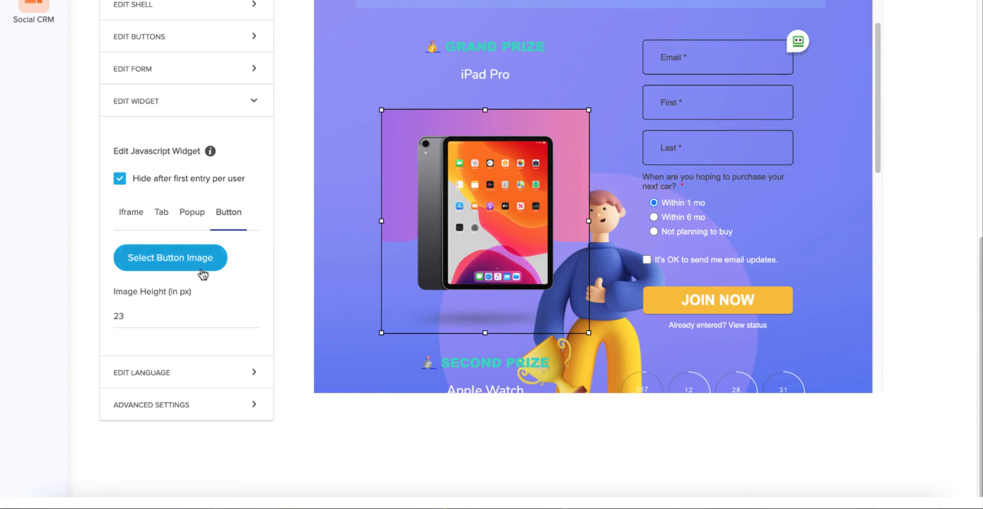
{"action": "left_click", "coordinate": [132, 213]}
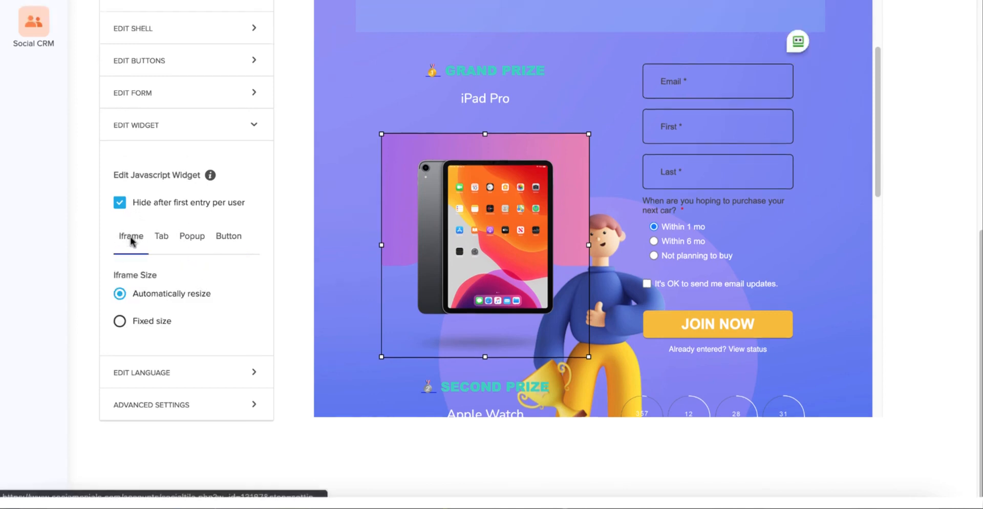
Open the language settings and override the "Please Enter email." alert with "Please Enter Your Email Address"
{"action": "left_click", "coordinate": [142, 375]}
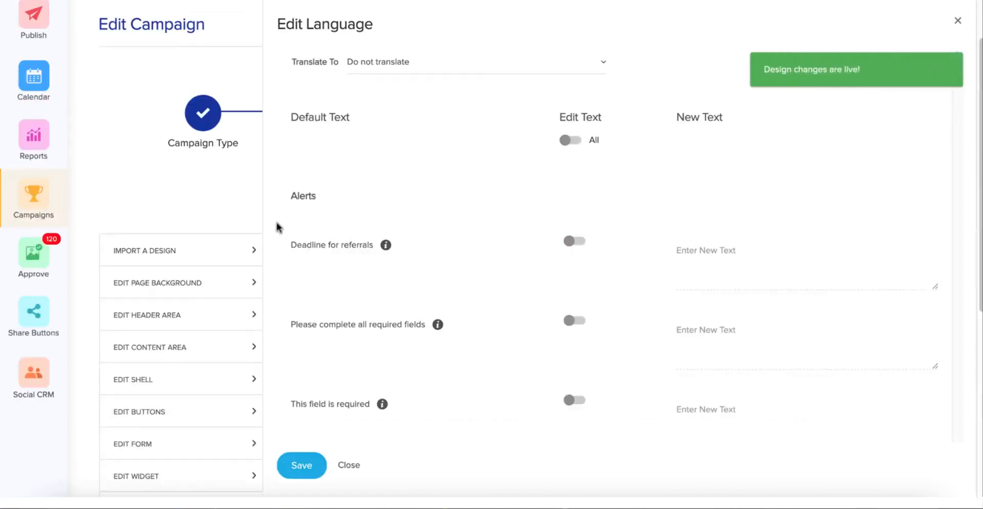
{"action": "scroll", "coordinate": [522, 205], "scroll_direction": "down", "scroll_amount": 5}
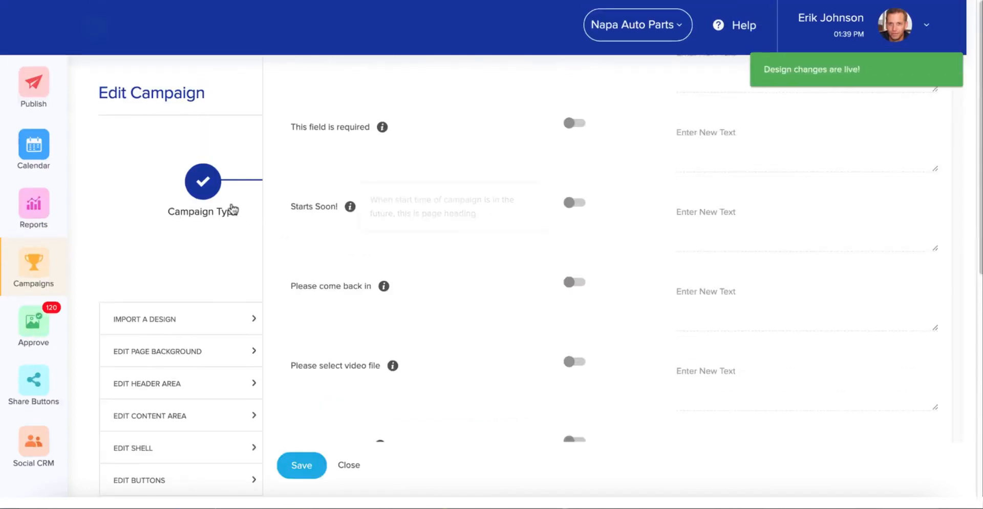
{"action": "scroll", "coordinate": [423, 198], "scroll_direction": "down", "scroll_amount": 8}
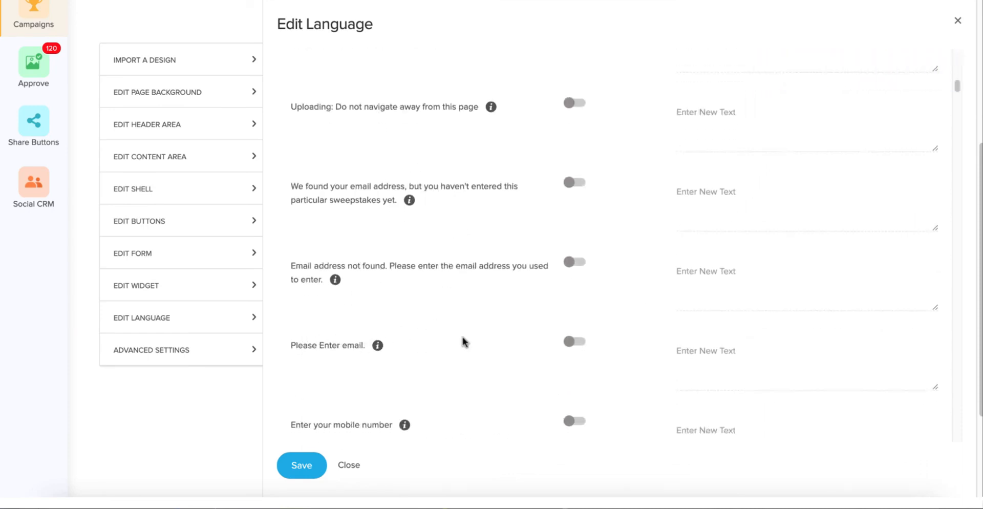
{"action": "left_click", "coordinate": [574, 341]}
{"action": "left_click", "coordinate": [740, 351]}
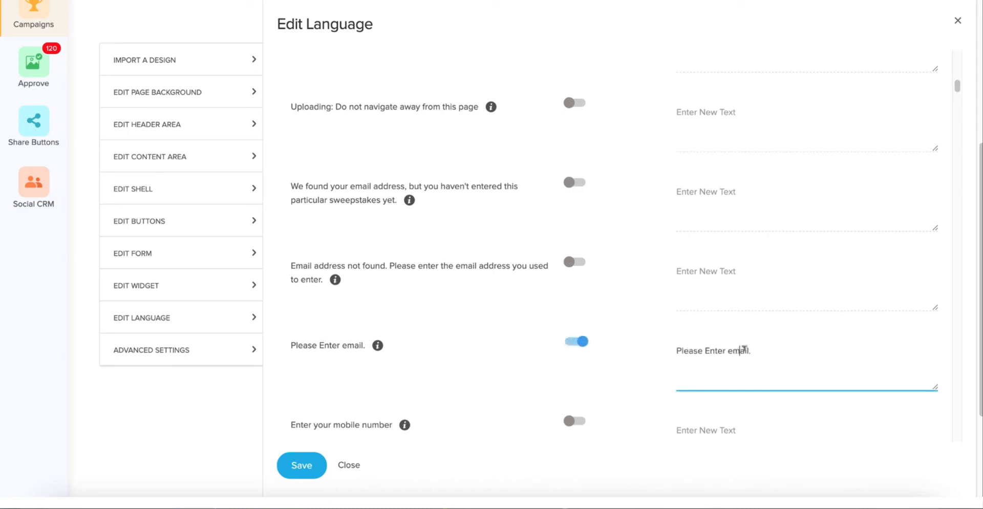
{"action": "left_click_drag", "start_coordinate": [755, 348], "coordinate": [733, 349]}
{"action": "type", "text": "Your Email Address"}
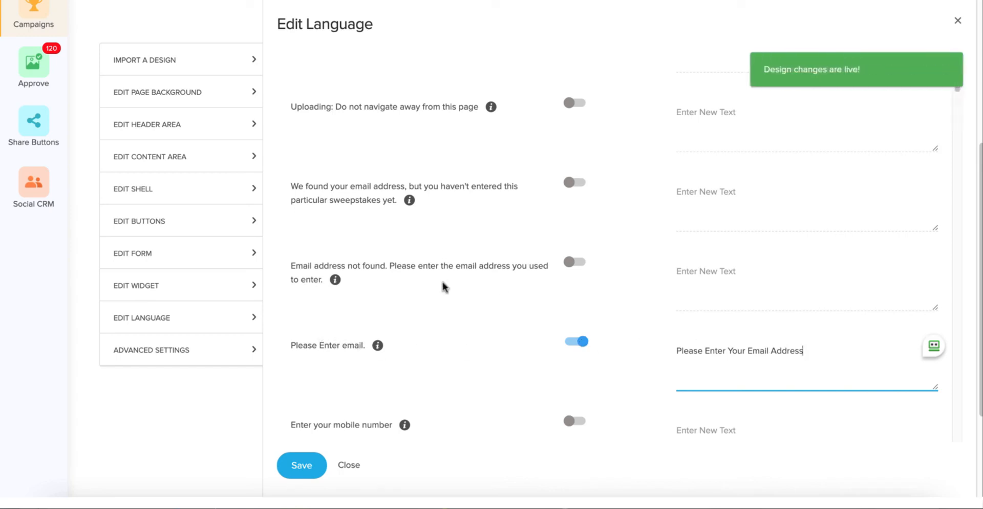
Browse the languages available for translating the campaign text, leaving the translation set to Do not translate
{"action": "scroll", "coordinate": [438, 281], "scroll_direction": "up", "scroll_amount": 5}
{"action": "scroll", "coordinate": [416, 264], "scroll_direction": "up", "scroll_amount": 7}
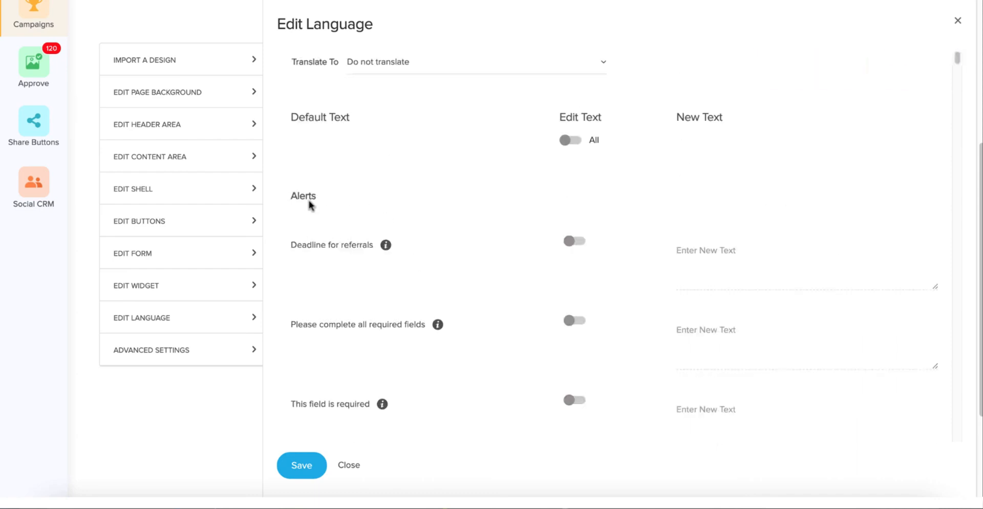
{"action": "left_click", "coordinate": [389, 65]}
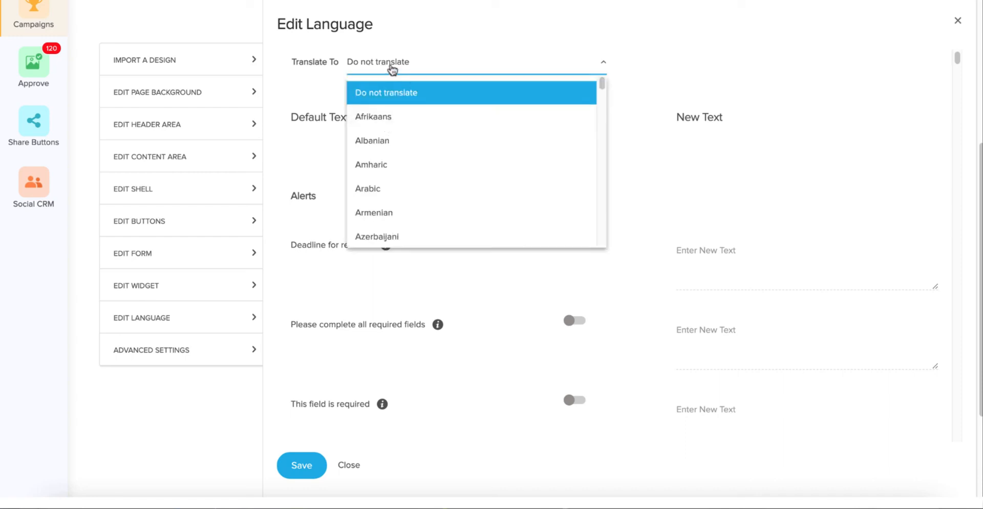
{"action": "scroll", "coordinate": [395, 164], "scroll_direction": "down", "scroll_amount": 9}
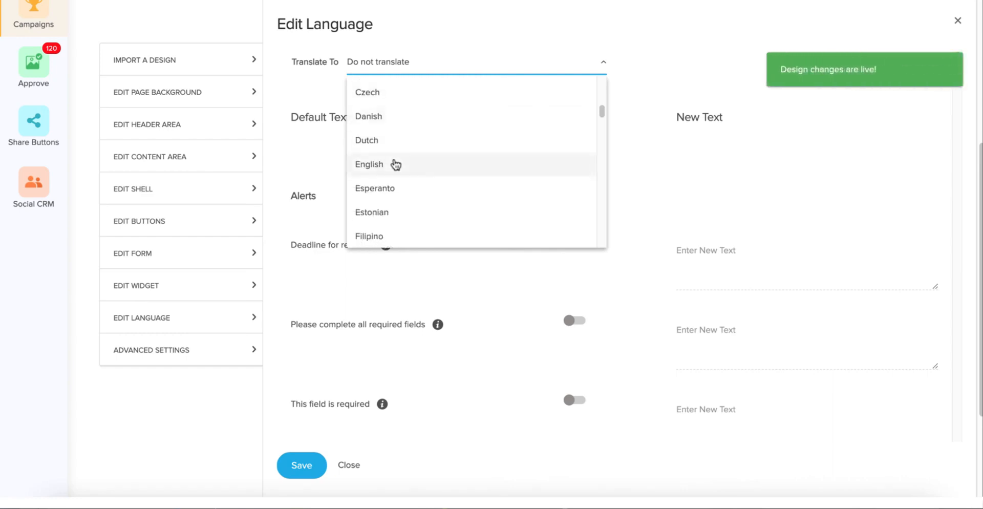
{"action": "scroll", "coordinate": [395, 165], "scroll_direction": "down", "scroll_amount": 1}
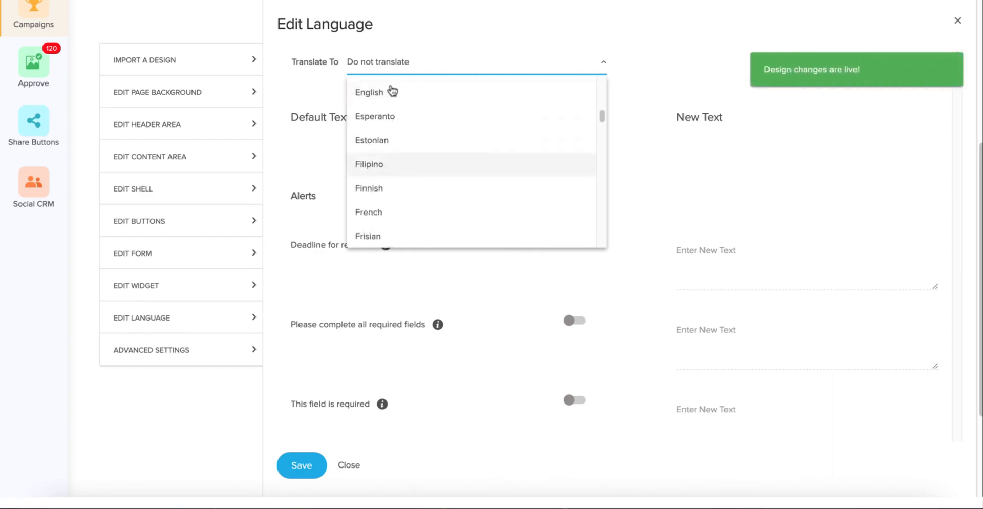
{"action": "left_click", "coordinate": [318, 63]}
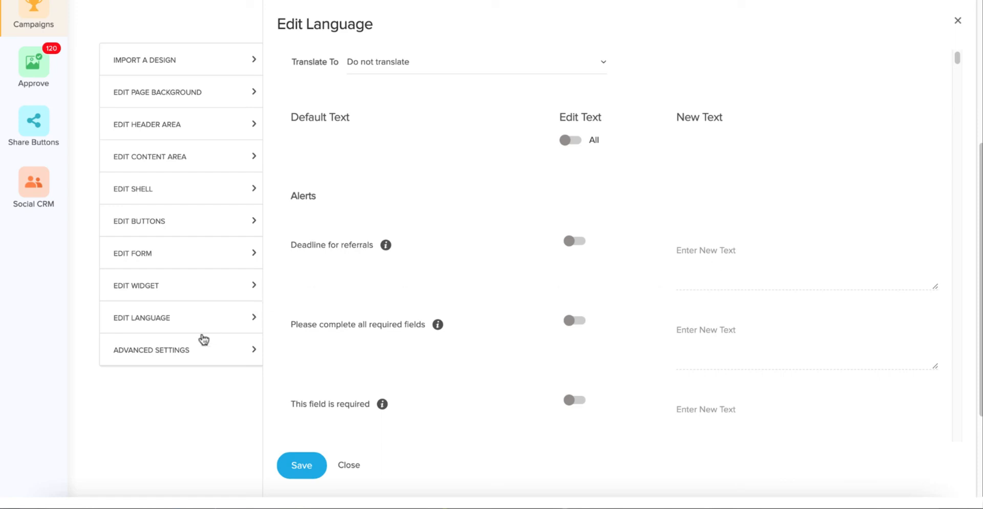
Decline to discard the unsaved language edits, and save the language settings
{"action": "left_click", "coordinate": [183, 351]}
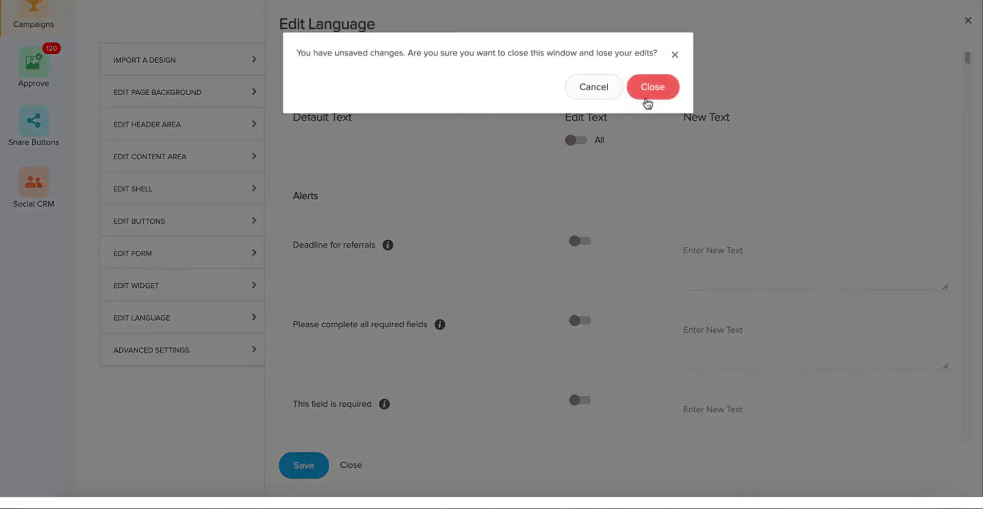
{"action": "left_click", "coordinate": [595, 87]}
{"action": "scroll", "coordinate": [373, 191], "scroll_direction": "up", "scroll_amount": 5}
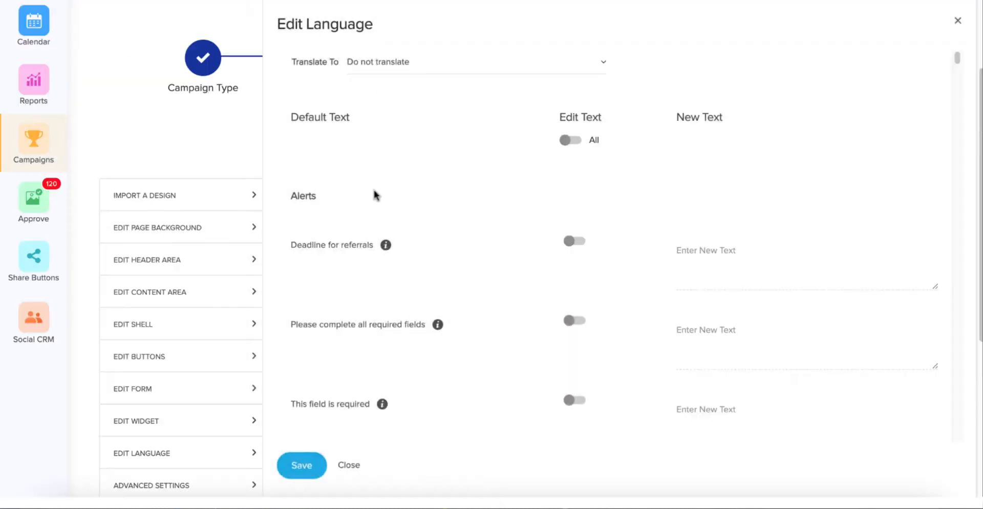
{"action": "left_click", "coordinate": [303, 464]}
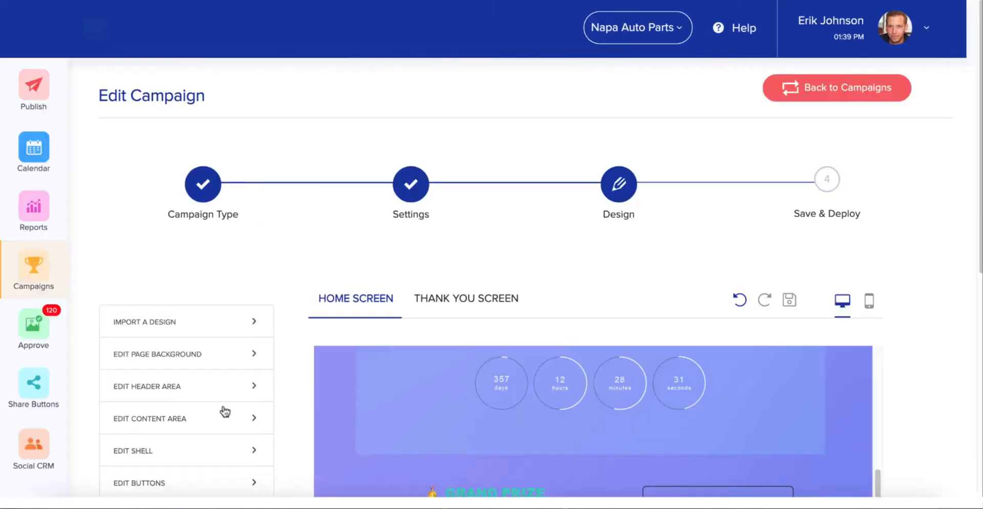
Open the advanced settings and review the SEO & OG tags, including page title, description, keywords, page image and favicon
{"action": "scroll", "coordinate": [164, 301], "scroll_direction": "down", "scroll_amount": 3}
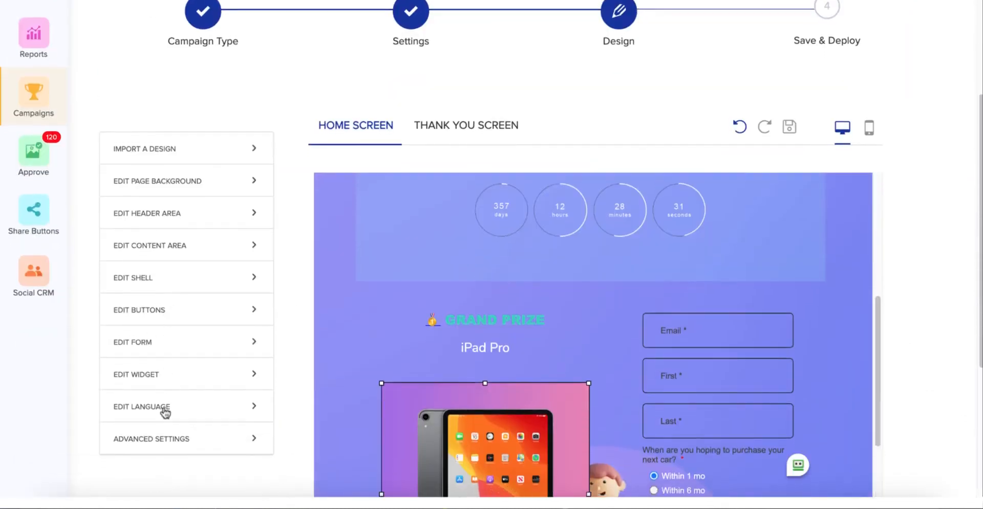
{"action": "left_click", "coordinate": [161, 446]}
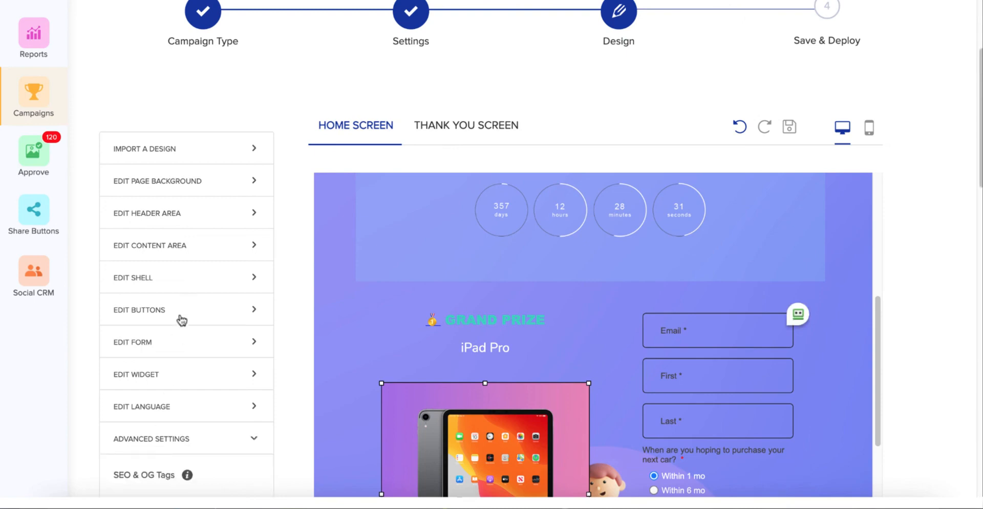
{"action": "scroll", "coordinate": [182, 320], "scroll_direction": "down", "scroll_amount": 3}
{"action": "scroll", "coordinate": [185, 314], "scroll_direction": "down", "scroll_amount": 4}
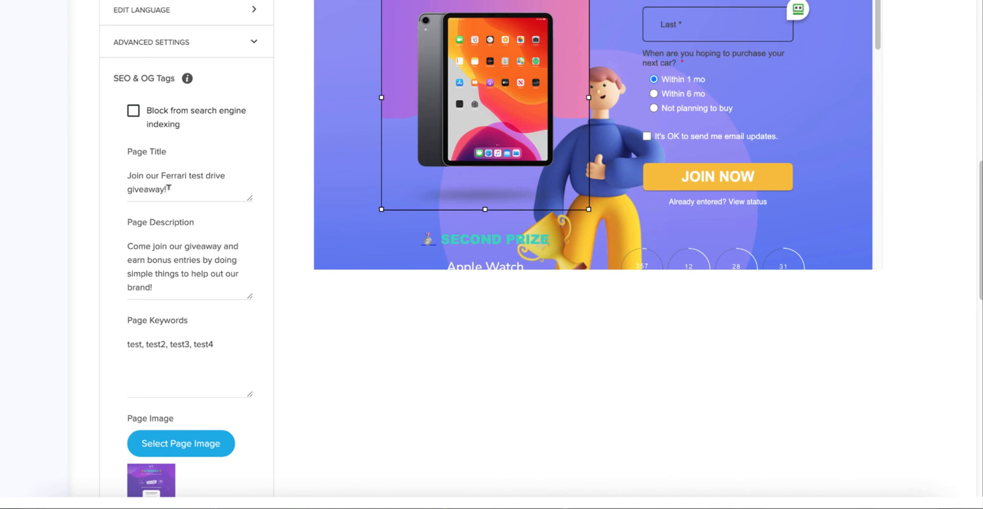
{"action": "scroll", "coordinate": [168, 187], "scroll_direction": "down", "scroll_amount": 1}
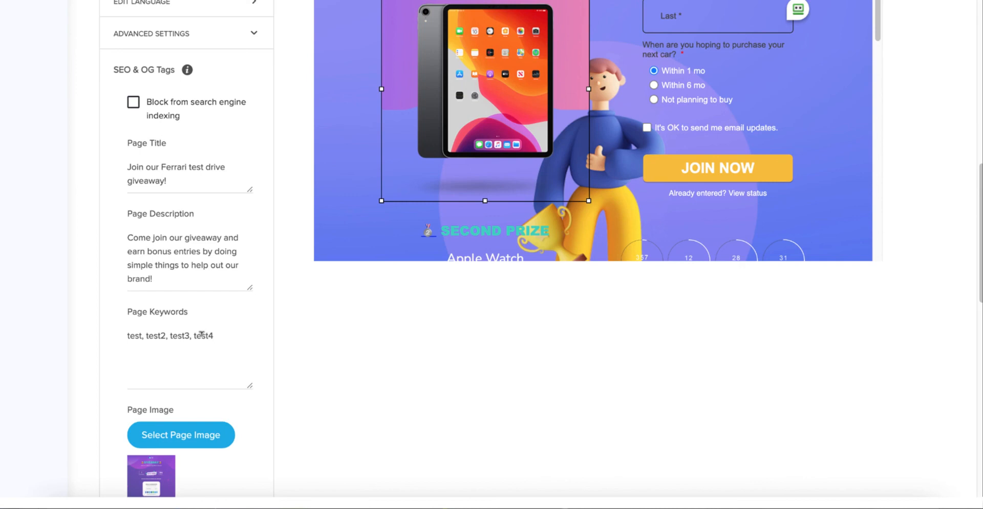
{"action": "scroll", "coordinate": [200, 332], "scroll_direction": "down", "scroll_amount": 5}
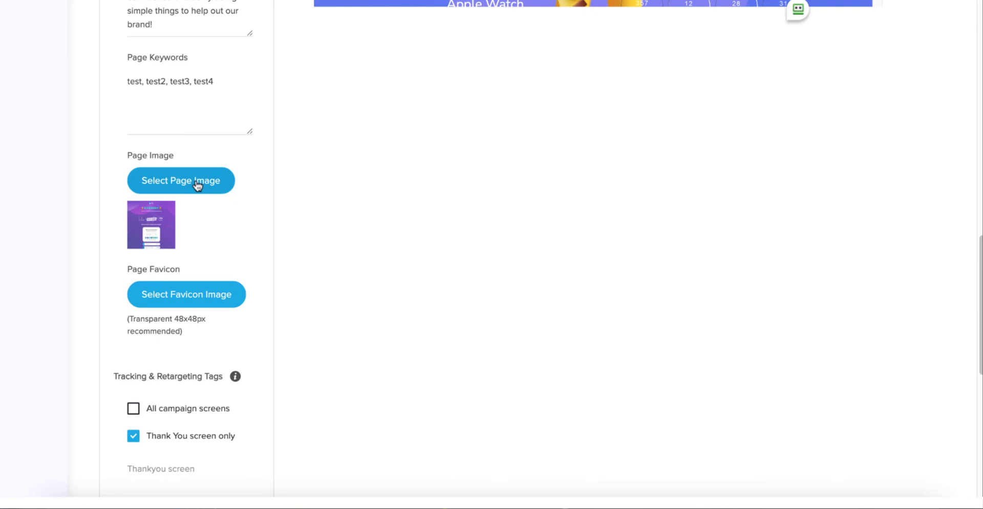
{"action": "mouse_move", "coordinate": [157, 233]}
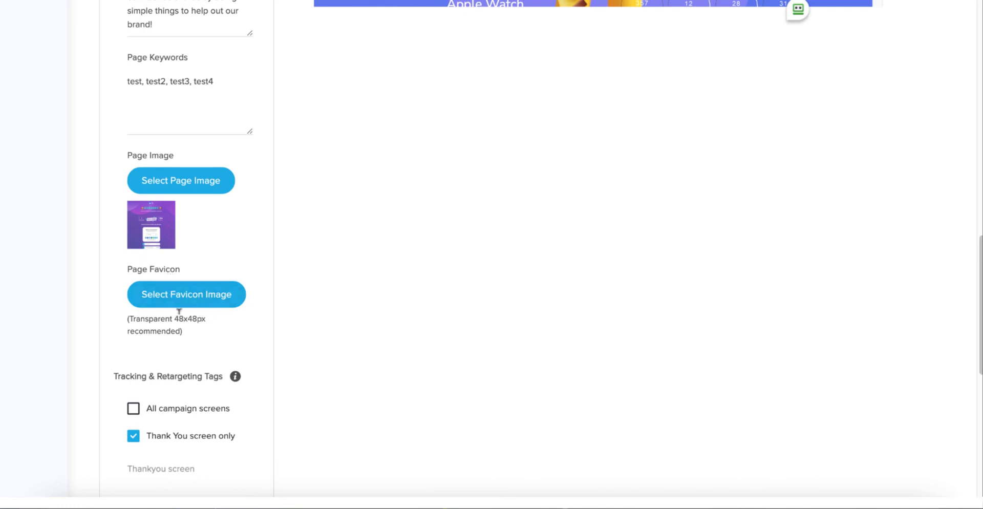
Review the tracking and retargeting tags, custom CSS and company fields in the advanced settings, and return to the page's beginning
{"action": "scroll", "coordinate": [179, 311], "scroll_direction": "down", "scroll_amount": 3}
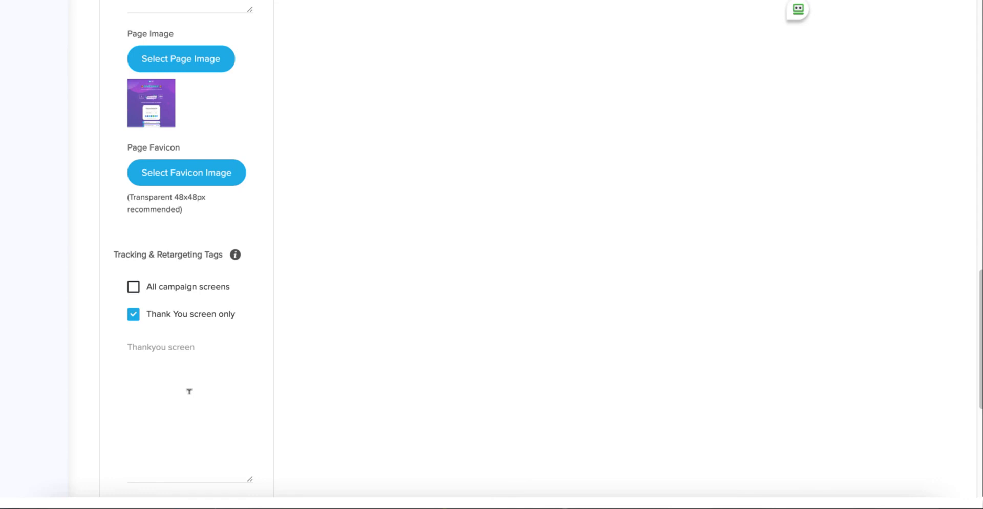
{"action": "scroll", "coordinate": [187, 391], "scroll_direction": "down", "scroll_amount": 1}
{"action": "scroll", "coordinate": [187, 395], "scroll_direction": "down", "scroll_amount": 5}
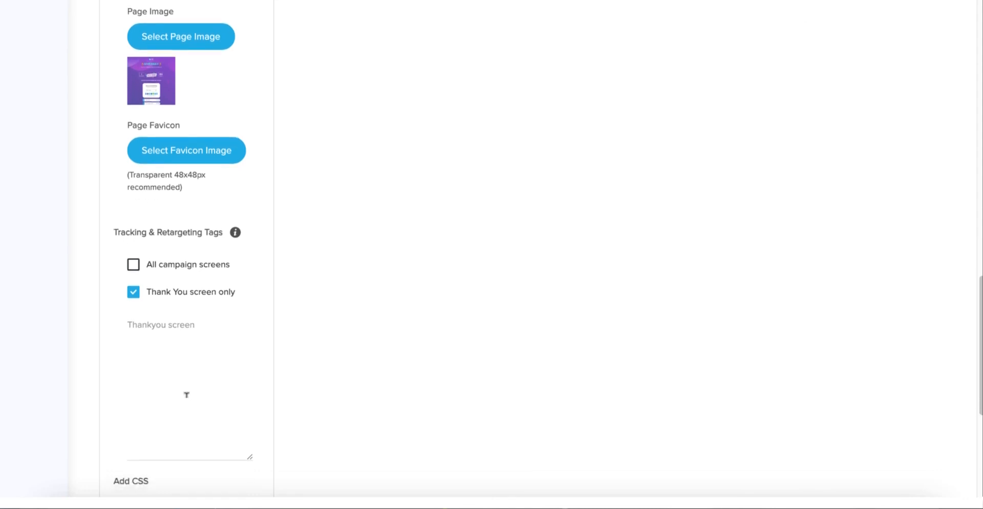
{"action": "scroll", "coordinate": [191, 389], "scroll_direction": "down", "scroll_amount": 6}
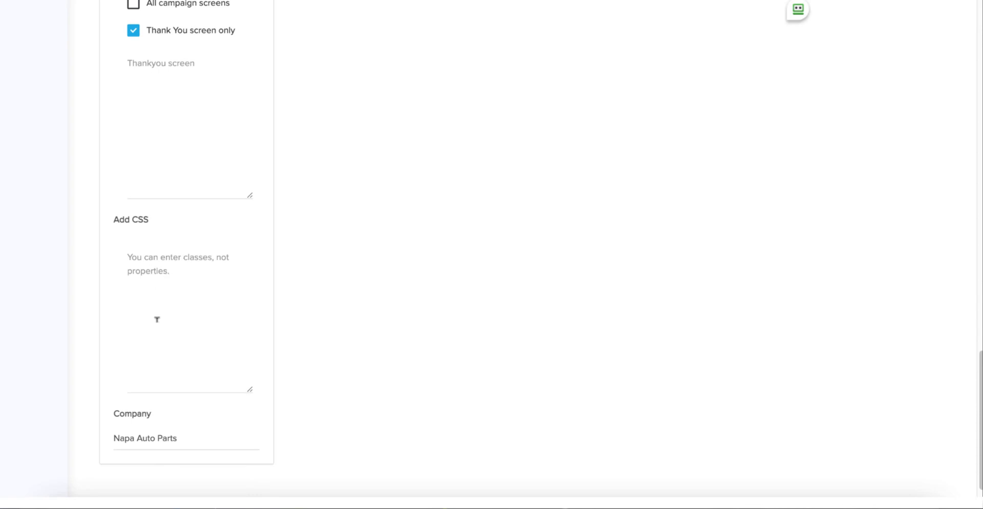
{"action": "scroll", "coordinate": [156, 319], "scroll_direction": "down", "scroll_amount": 1}
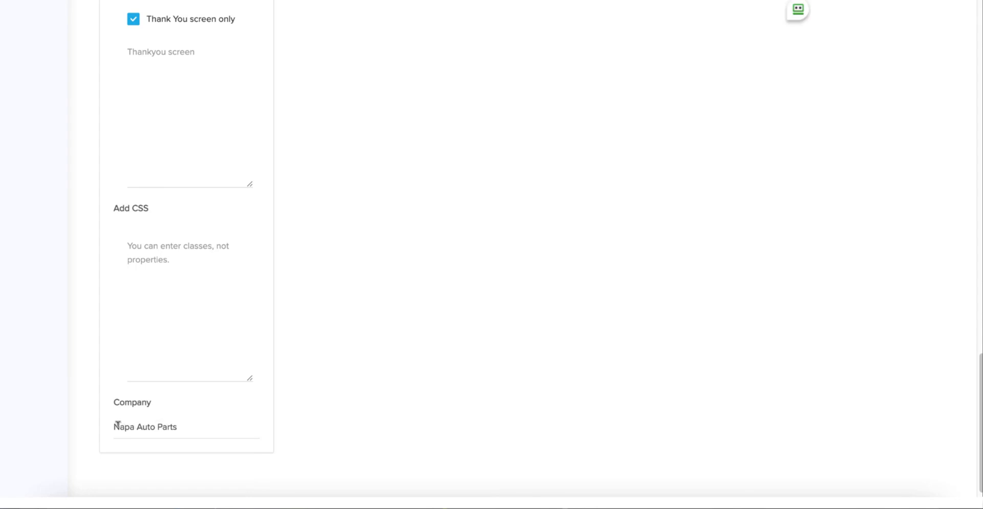
{"action": "left_click", "coordinate": [184, 424]}
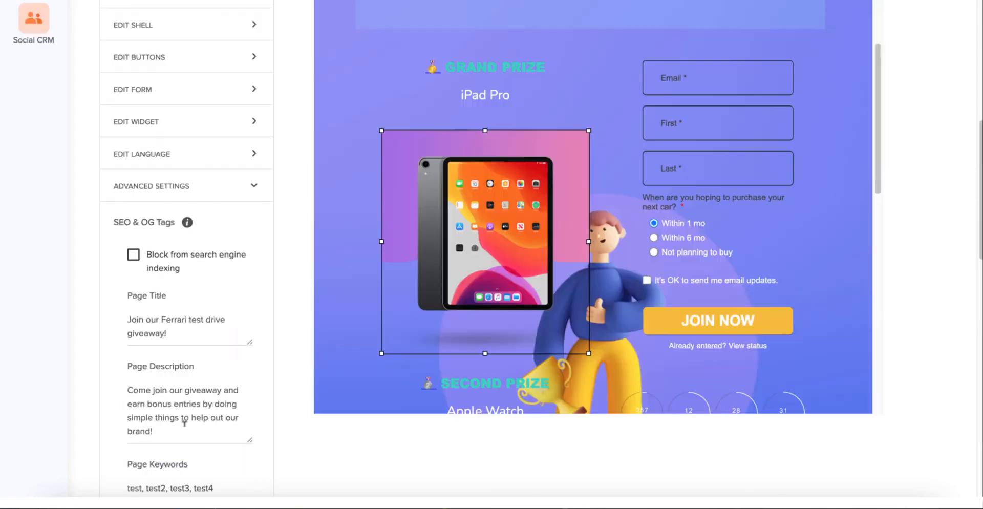
{"action": "scroll", "coordinate": [330, 261], "scroll_direction": "up", "scroll_amount": 10}
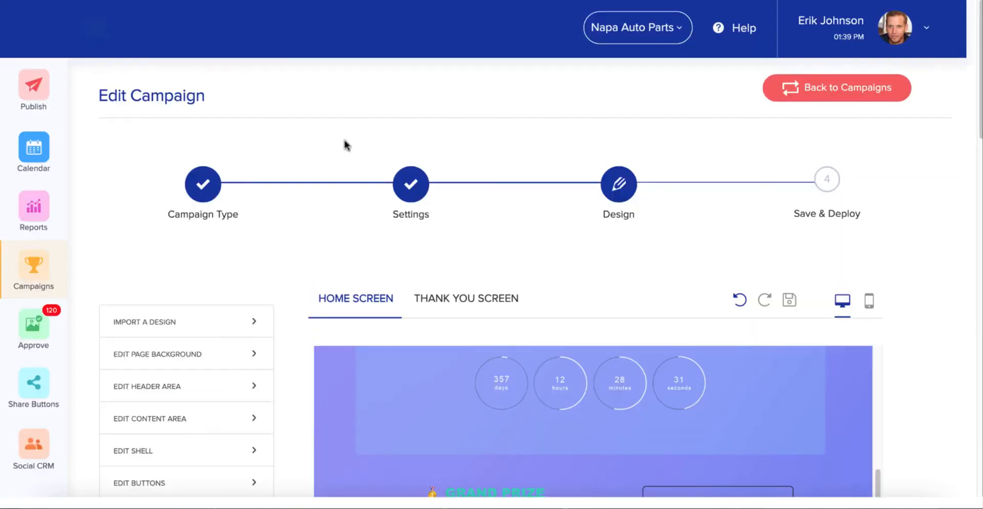